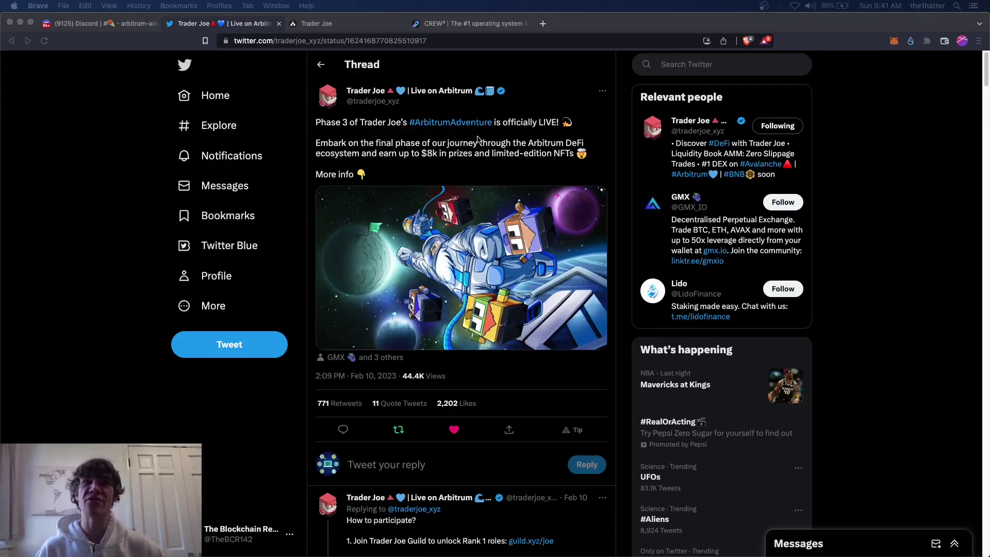
Read the thread's 'How to participate' and Partners tweets, then switch to the Discord announcement
scroll(530, 206, "down", 1)
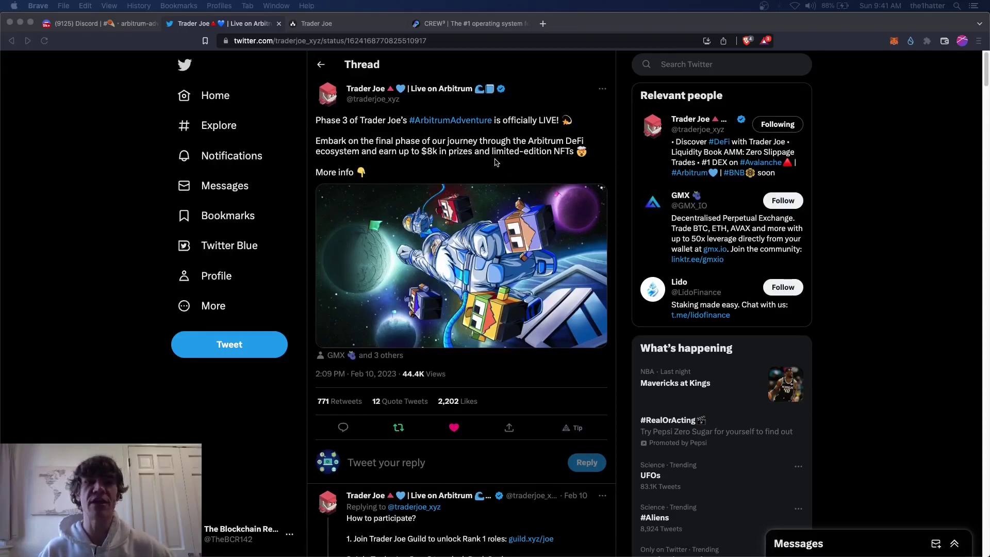
scroll(568, 196, "down", 2)
scroll(621, 217, "down", 6)
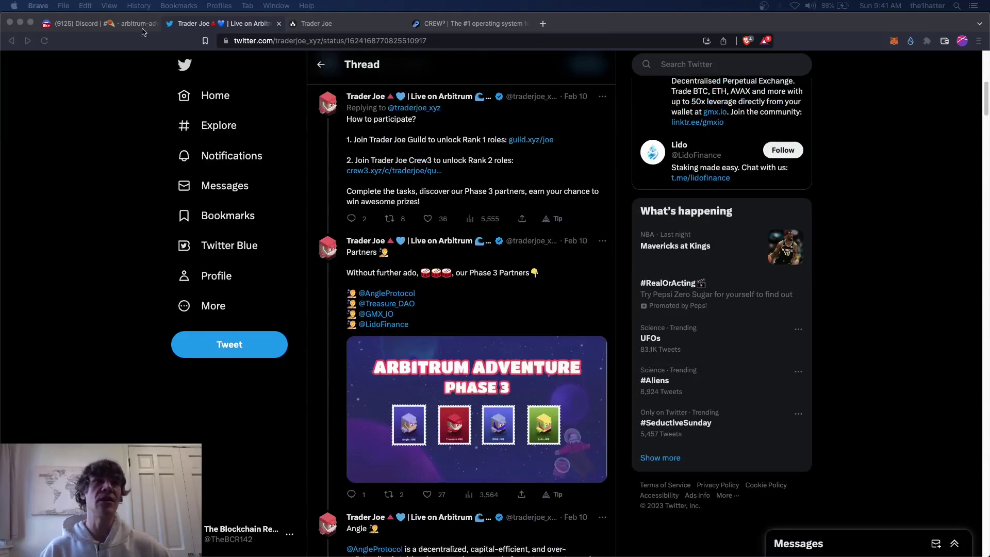
left_click(123, 24)
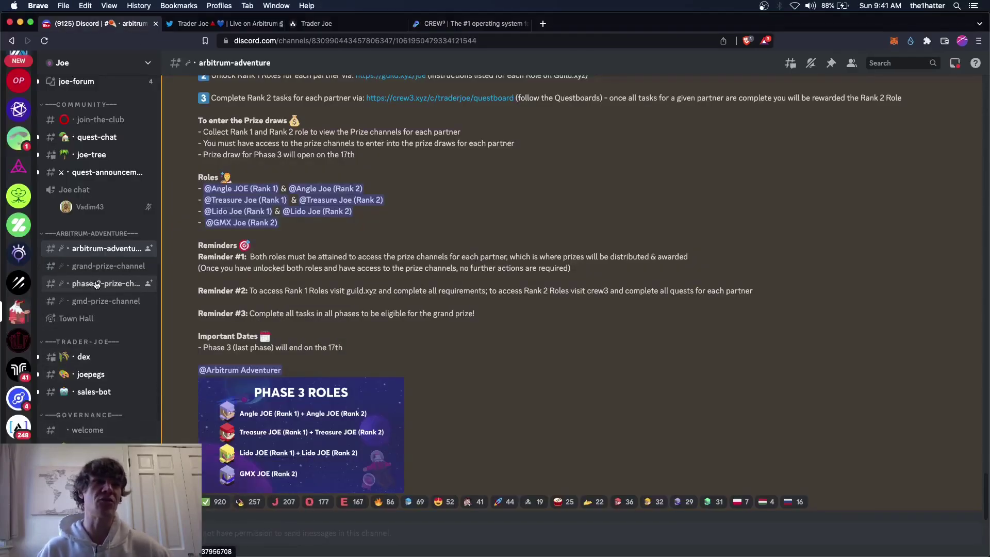
View Discord's grand-prize-channel and the Phase 3 arbitrum-adventure post, then return to Twitter
left_click(111, 267)
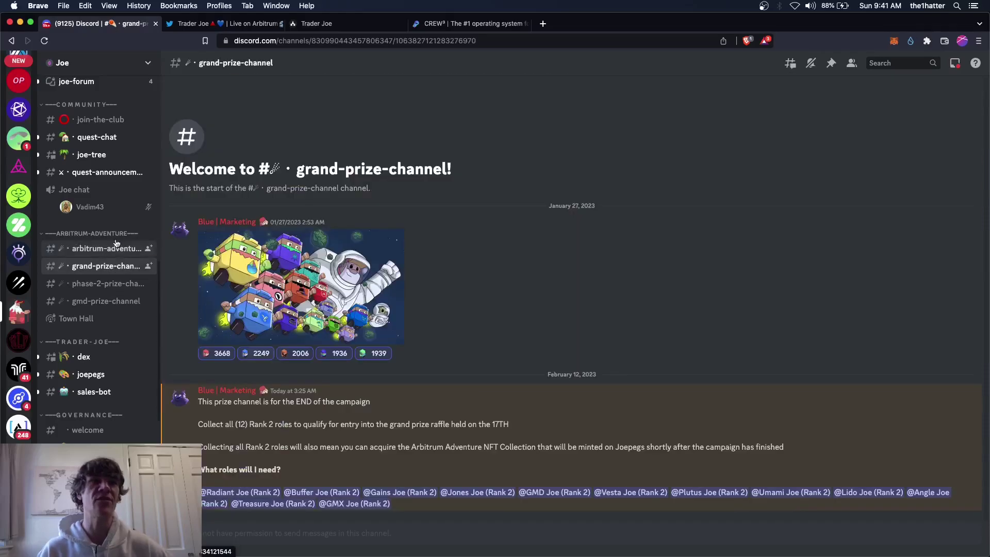
left_click(116, 250)
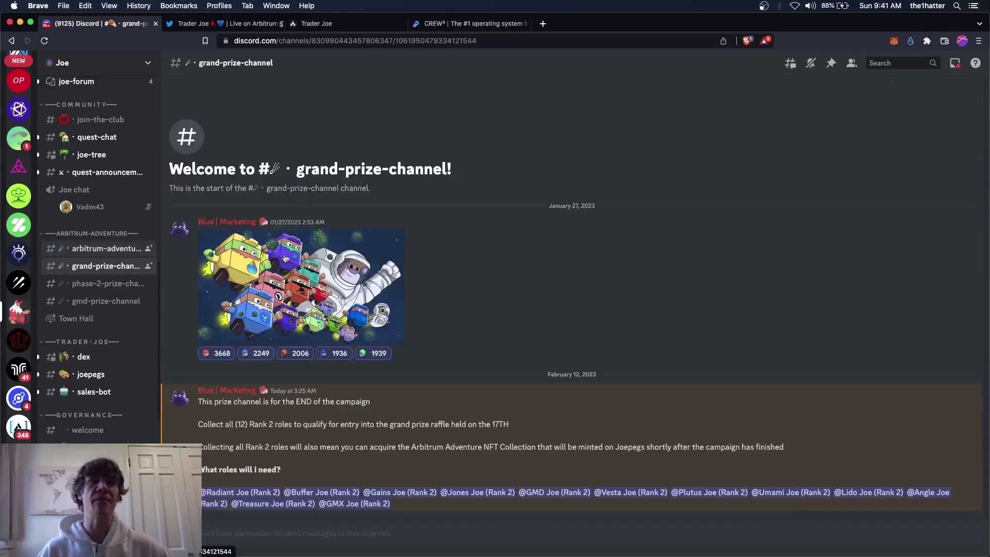
scroll(433, 305, "up", 5)
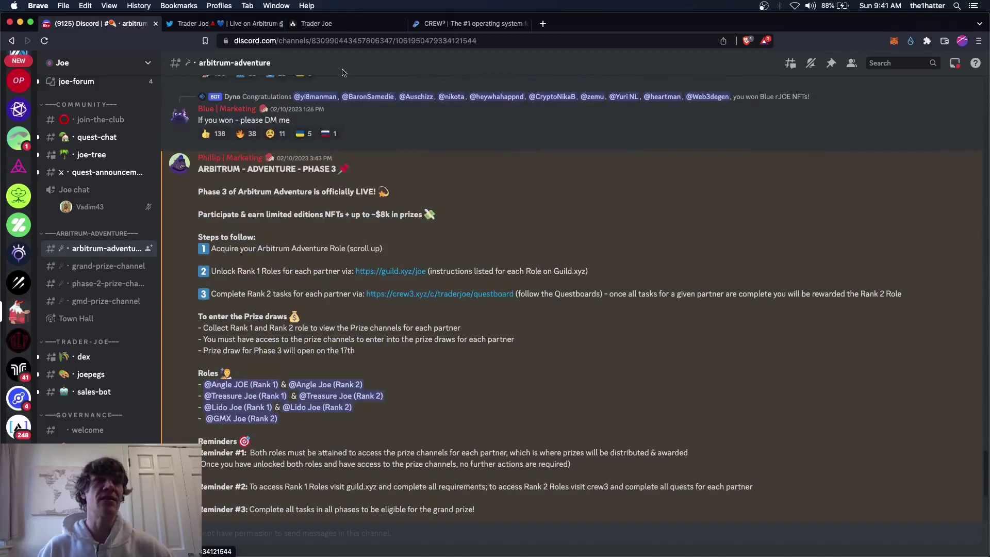
left_click(221, 23)
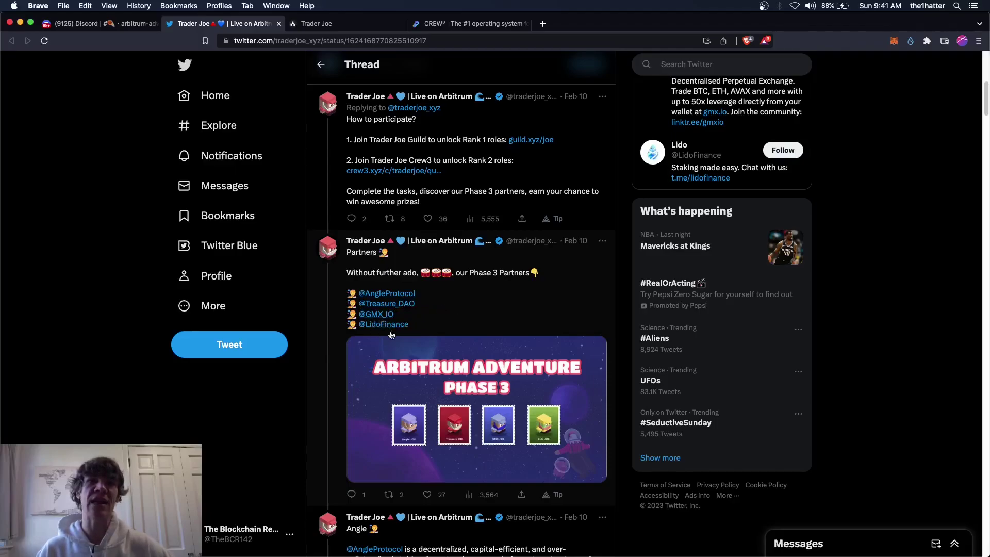
Scroll the thread past the Angle tweet down to the Treasure partner tweet
scroll(596, 304, "down", 2)
scroll(597, 304, "down", 5)
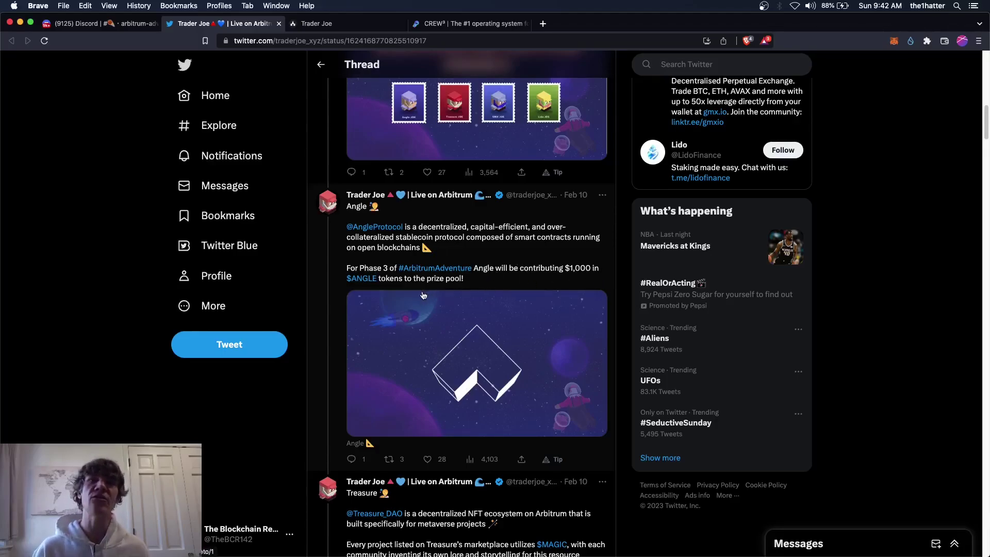
scroll(503, 283, "down", 5)
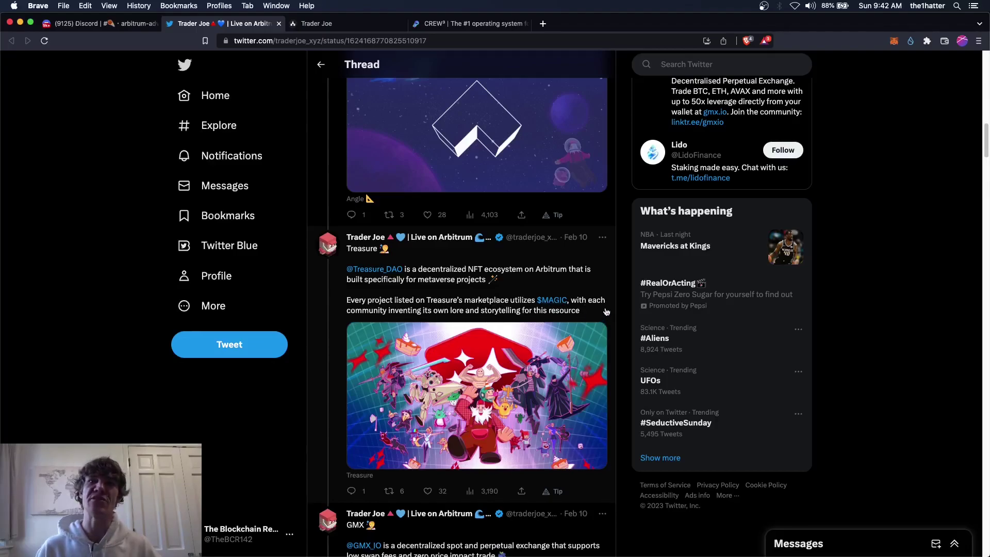
scroll(606, 312, "down", 5)
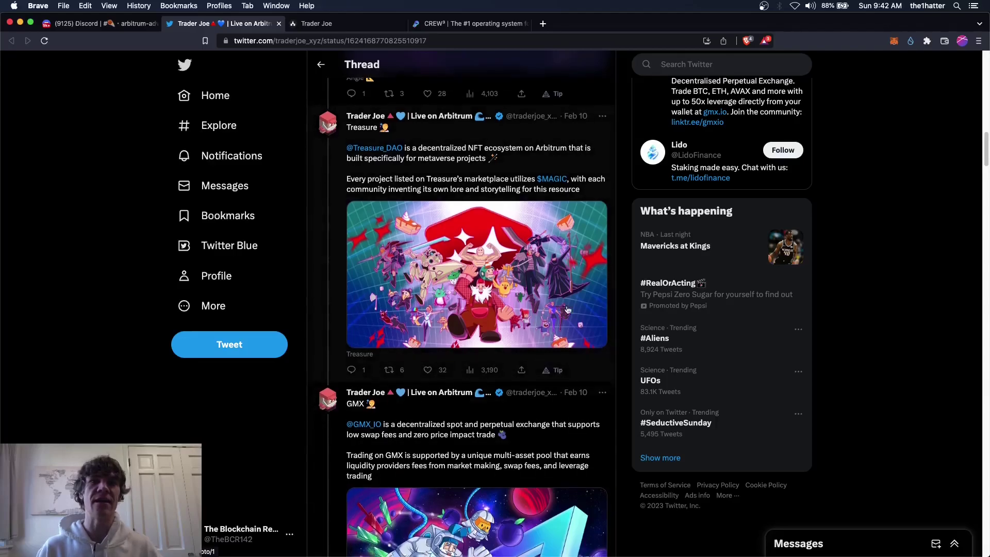
Scroll past the GMX tweet until the Lido $7k LDO tweet is visible
scroll(521, 253, "down", 5)
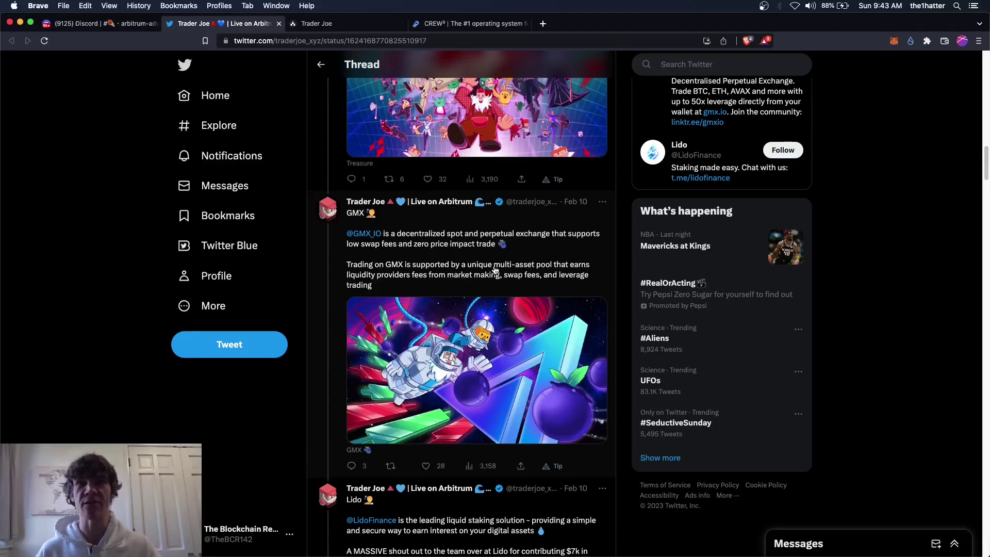
scroll(630, 268, "down", 3)
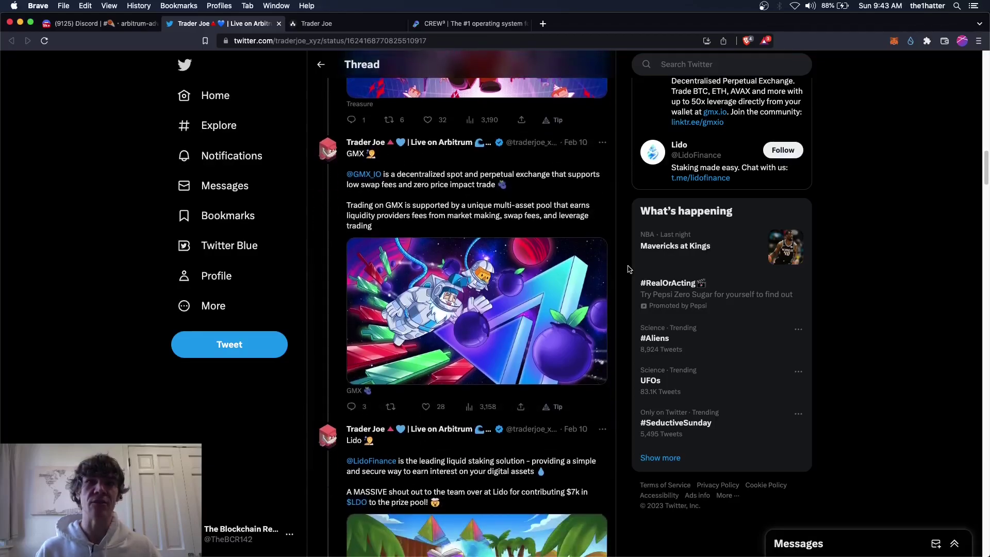
scroll(629, 268, "down", 1)
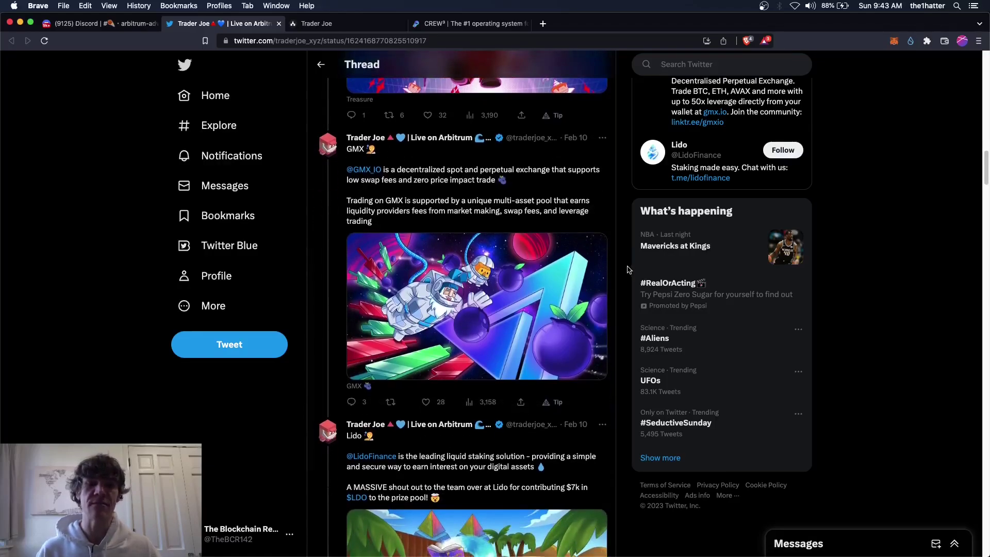
scroll(629, 269, "down", 5)
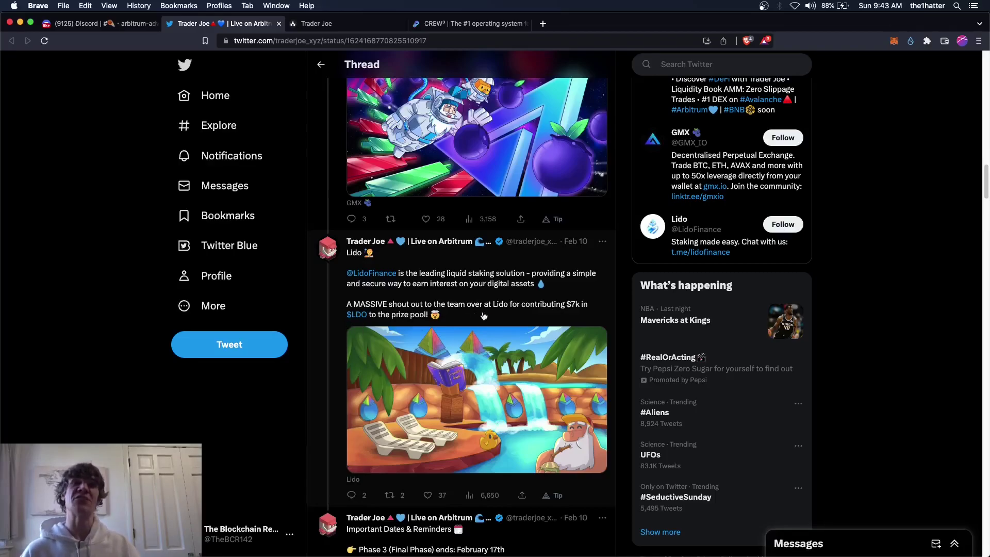
scroll(518, 367, "up", 1)
scroll(518, 367, "up", 3)
scroll(514, 360, "down", 6)
scroll(511, 352, "down", 2)
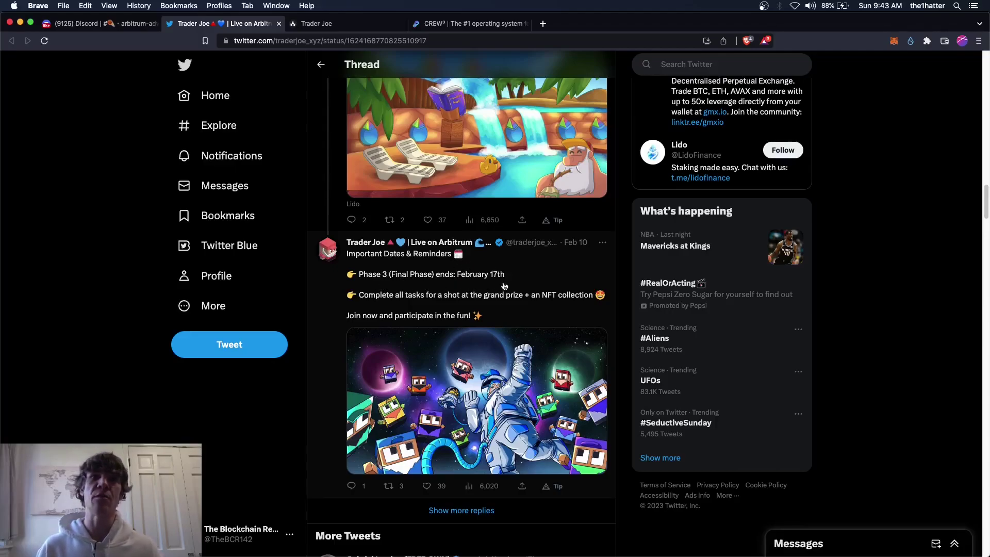
left_click(644, 98)
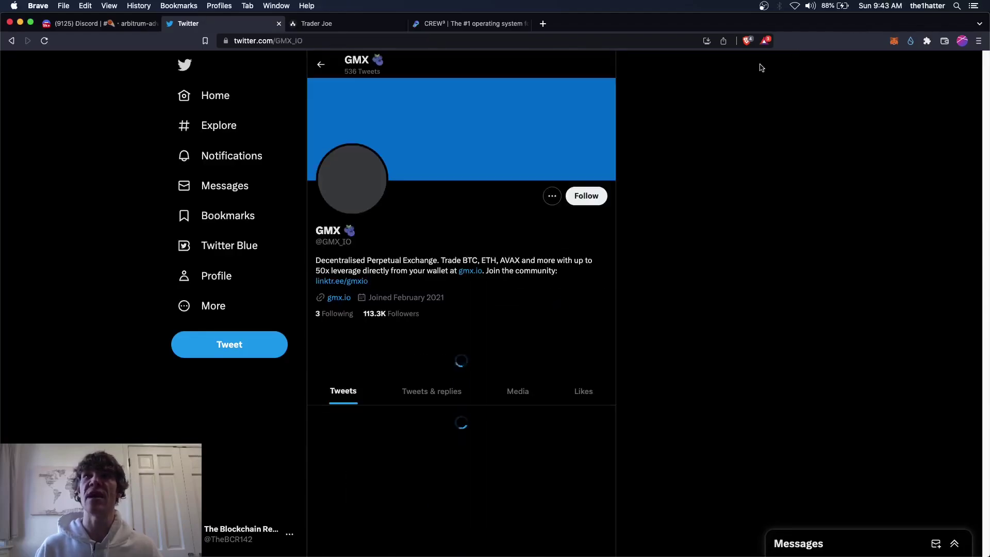
key("super+bracketleft")
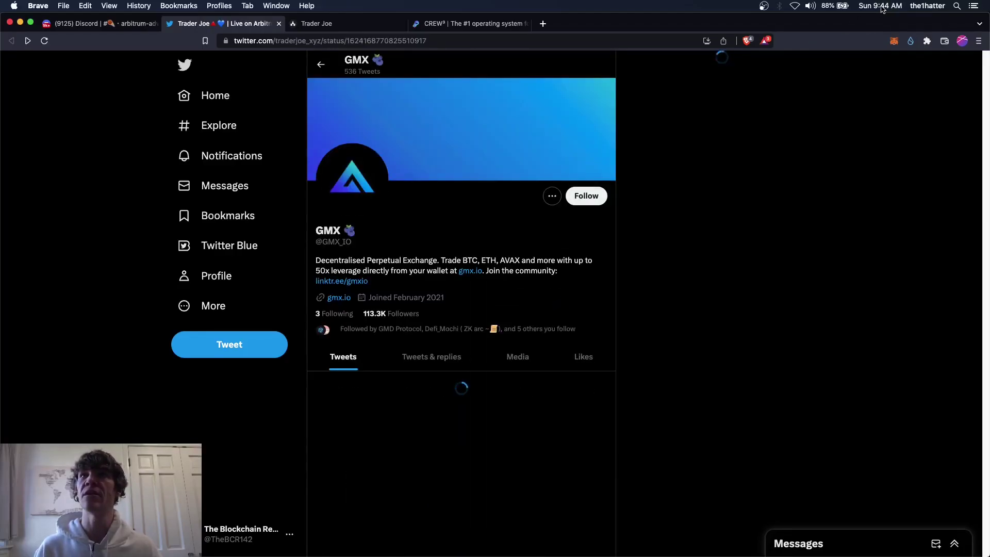
Dismiss the clock date menu and scroll back to the thread's top tweet
left_click(881, 6)
left_click(838, 73)
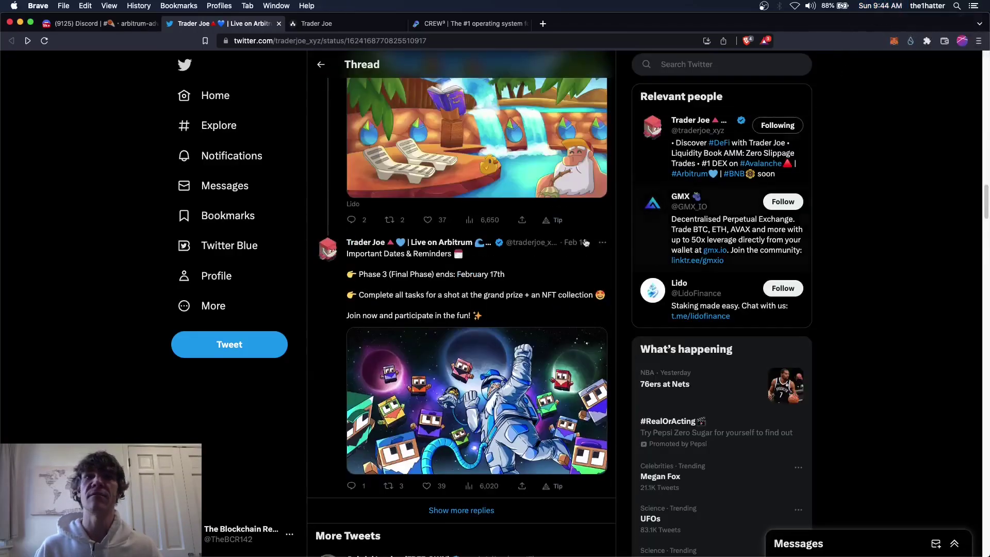
scroll(639, 222, "down", 2)
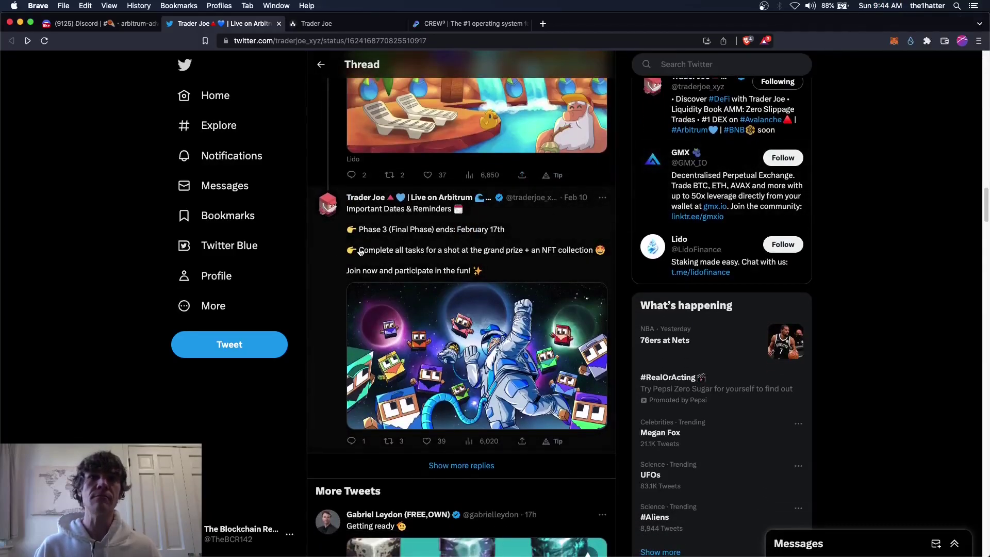
scroll(550, 232, "up", 4)
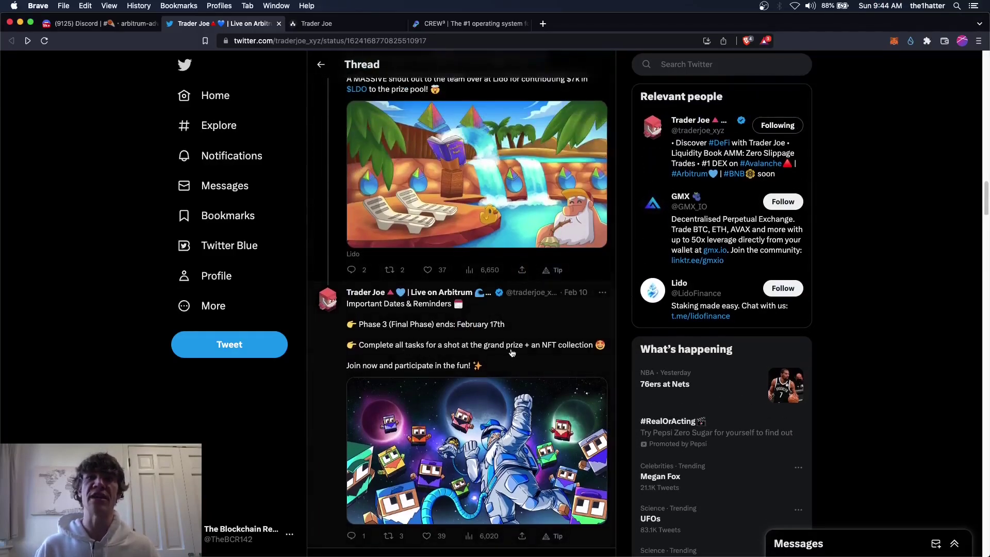
scroll(512, 353, "up", 5)
scroll(546, 300, "up", 5)
scroll(583, 243, "up", 1)
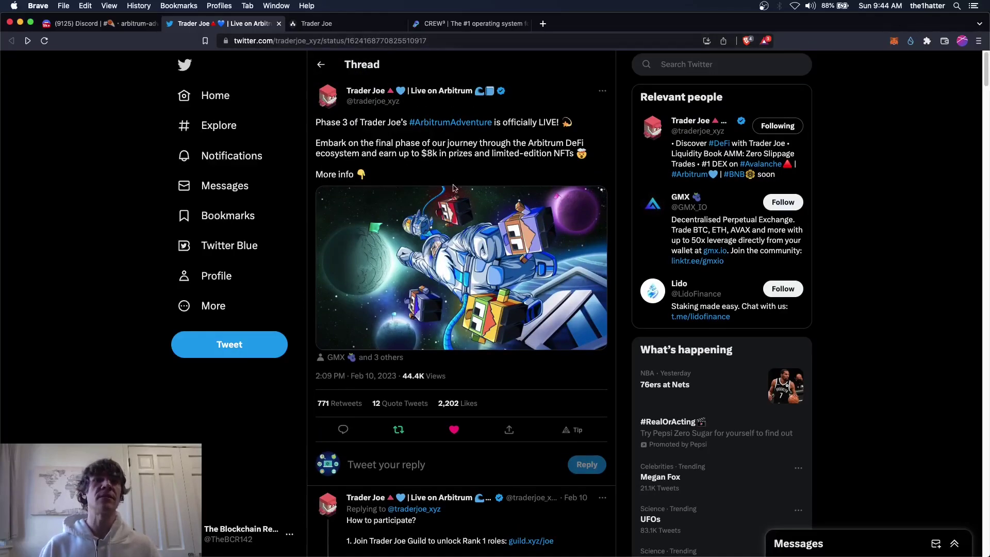
scroll(469, 277, "down", 4)
mouse_move(346, 23)
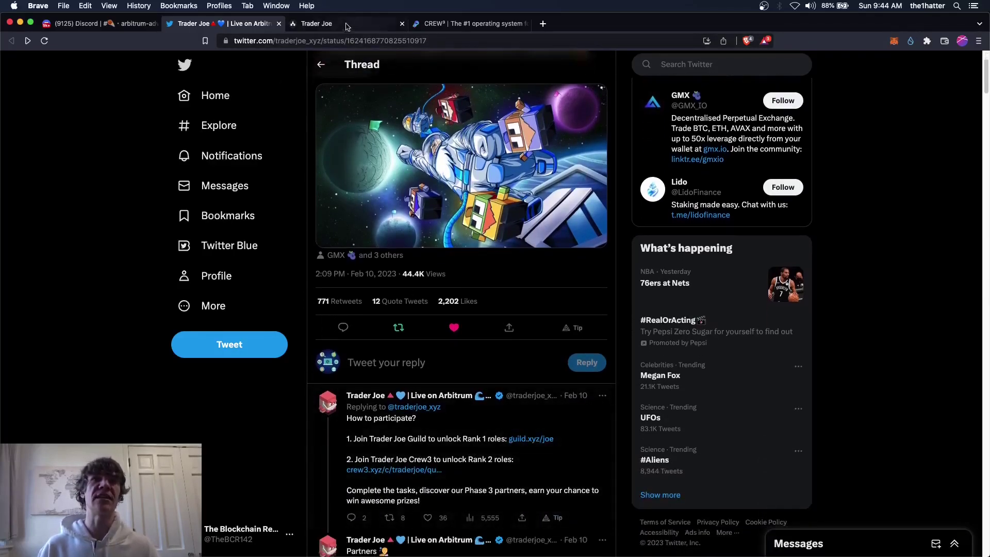
Browse the Trader Joe guild's roles on Guild.xyz
left_click(364, 25)
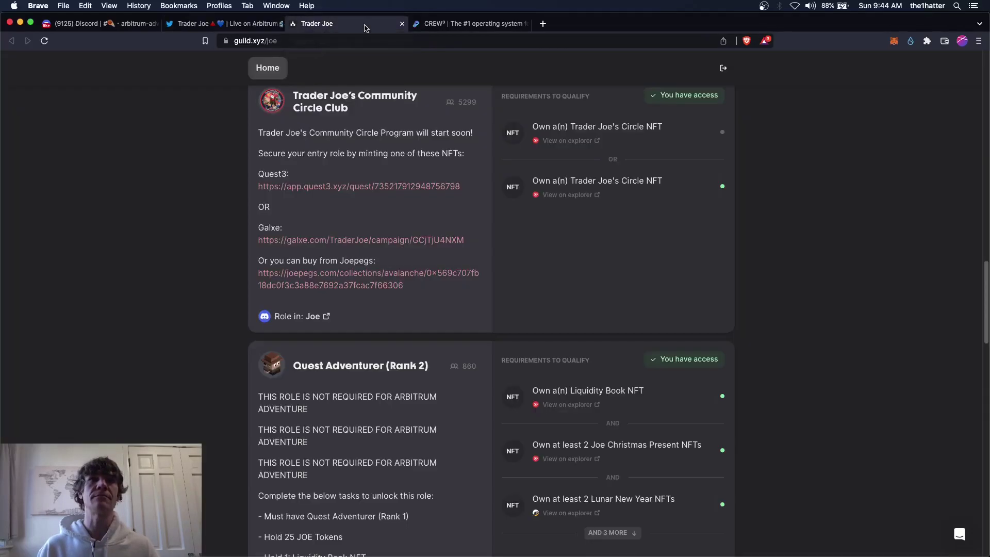
scroll(707, 172, "down", 5)
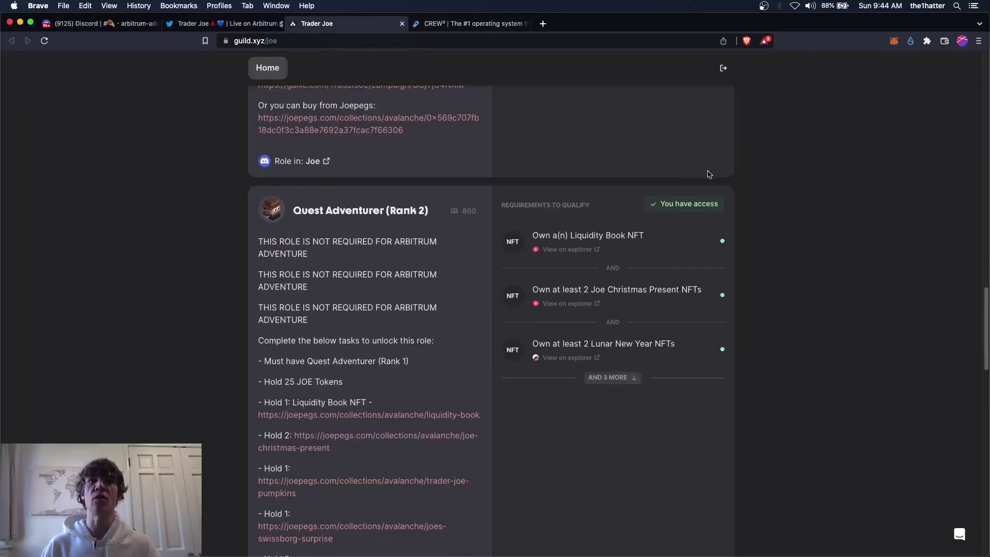
scroll(782, 177, "down", 10)
scroll(785, 178, "down", 10)
scroll(782, 170, "down", 3)
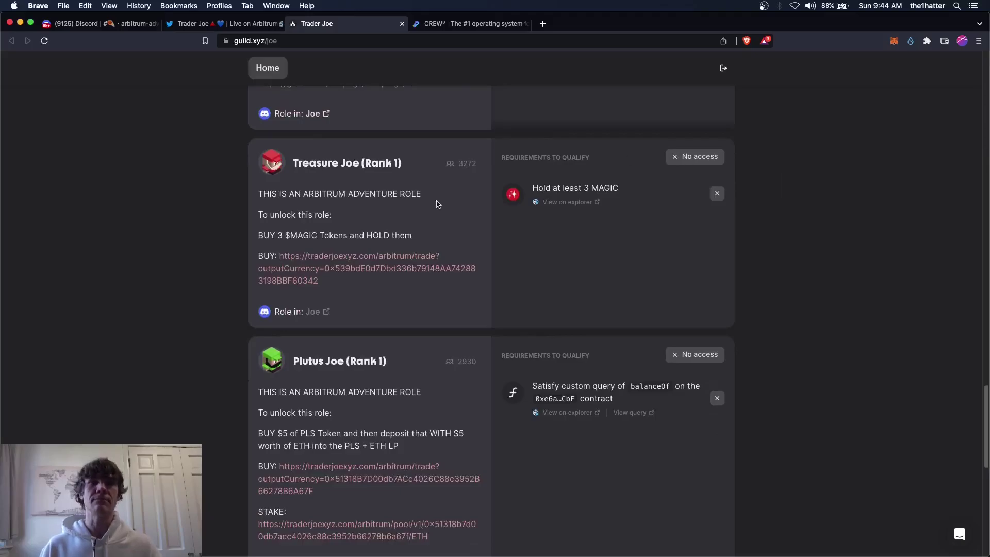
scroll(780, 203, "up", 13)
scroll(776, 205, "down", 1)
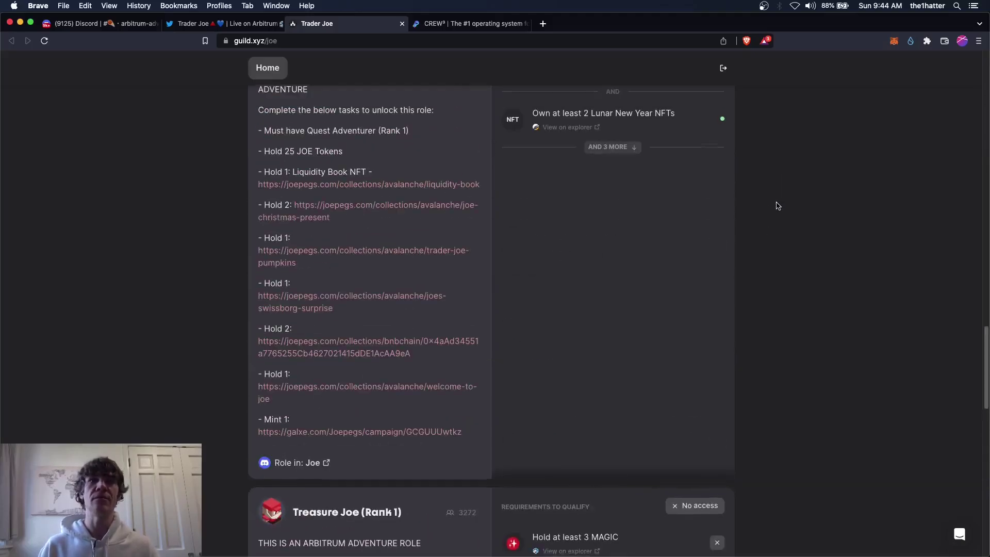
scroll(781, 203, "down", 14)
scroll(362, 283, "up", 5)
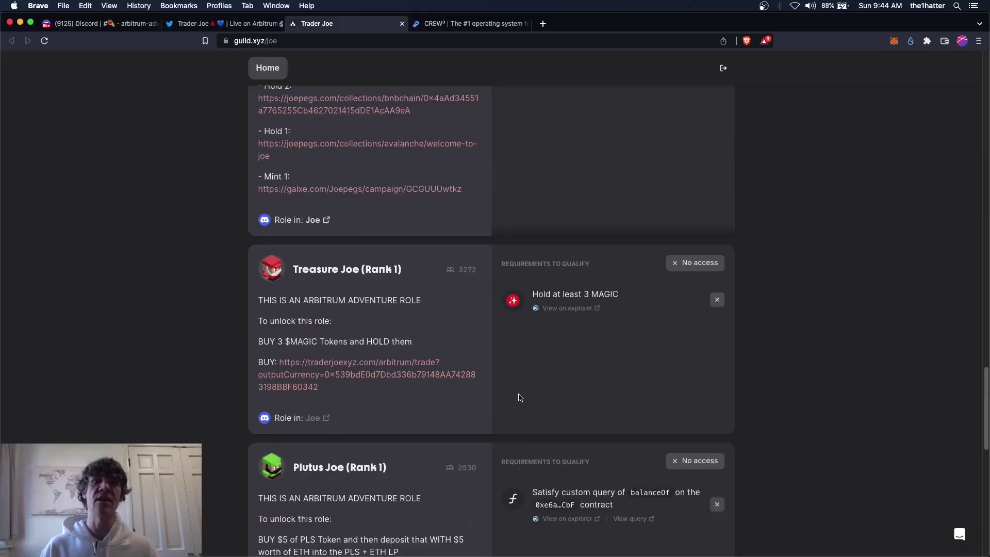
Glance at the CREW3 questboard, then open Treasure Joe's 3 MAGIC buy link
scroll(338, 409, "down", 1)
scroll(455, 423, "down", 2)
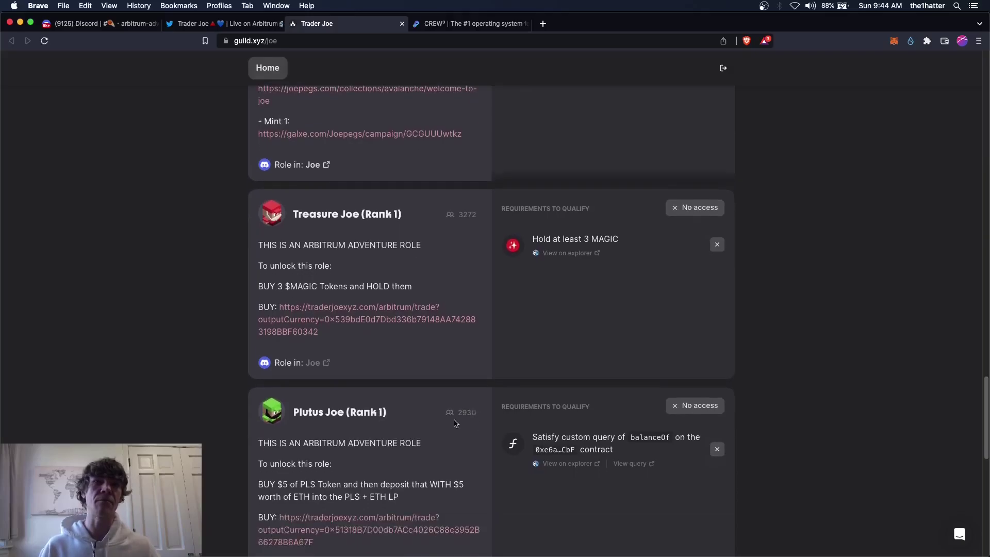
scroll(465, 360, "up", 1)
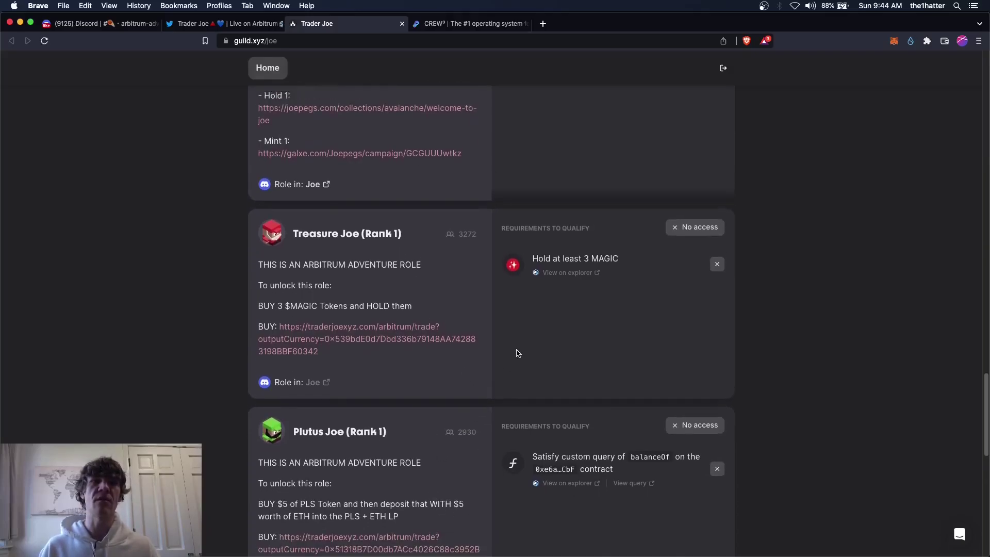
left_click(480, 24)
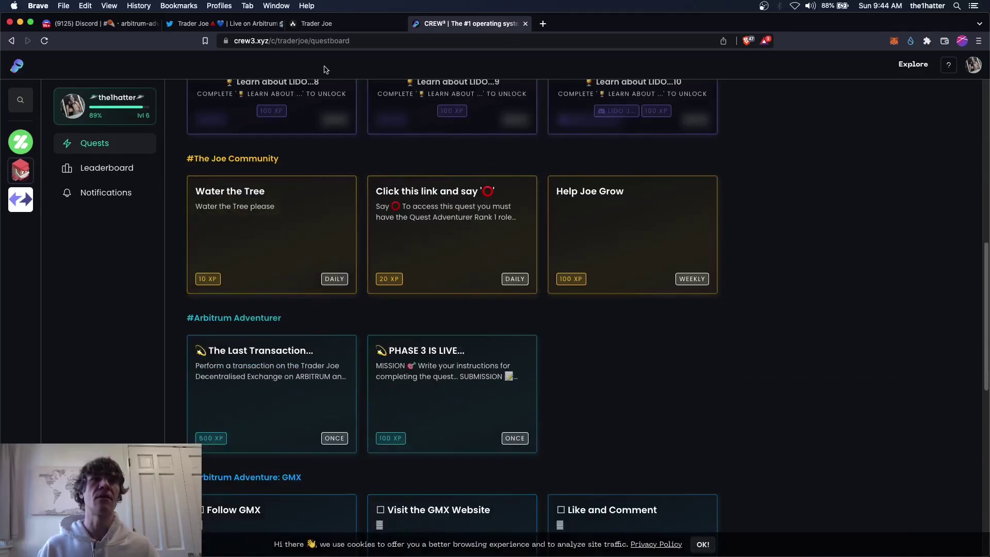
left_click(352, 40)
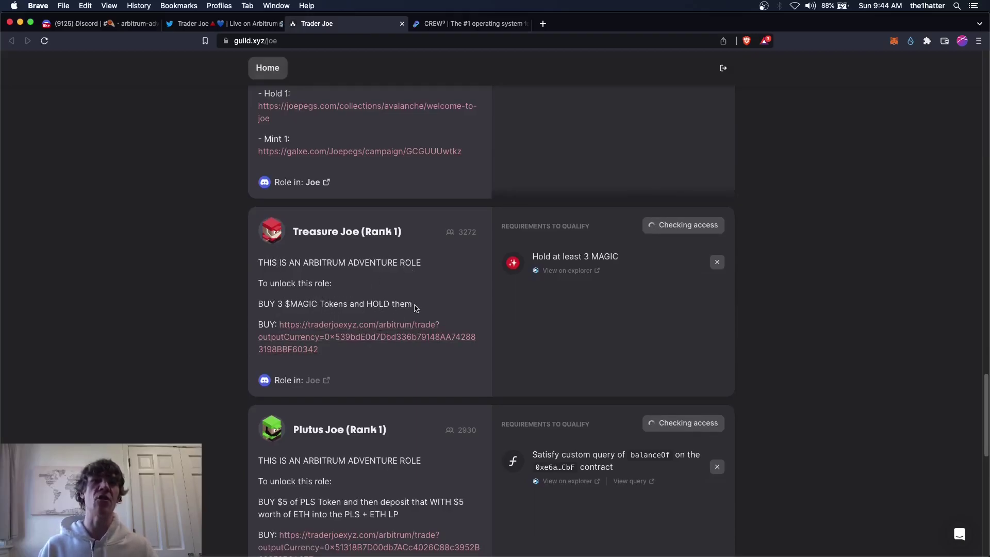
left_click(336, 330)
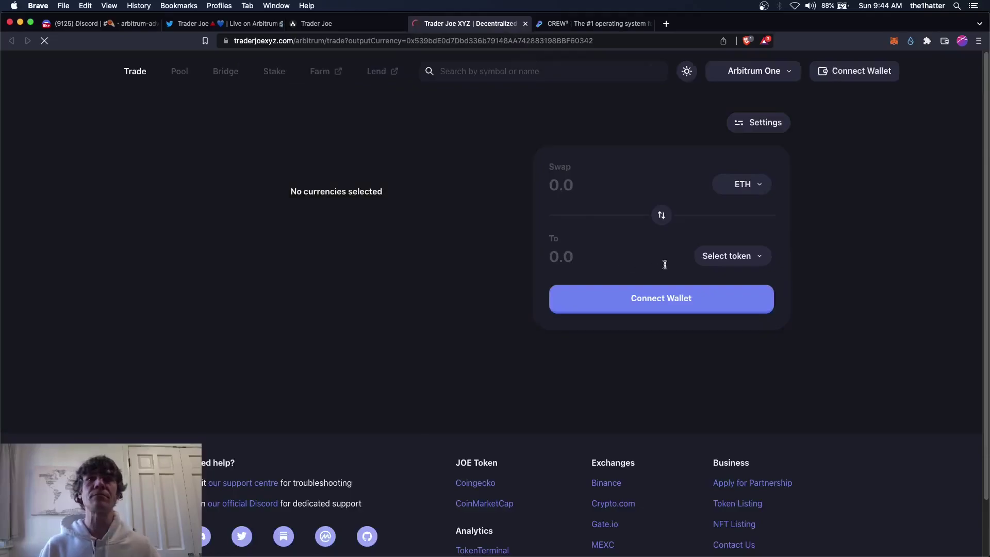
Switch the wallet to Arbitrum and set MAGIC as the token to receive
left_click(833, 81)
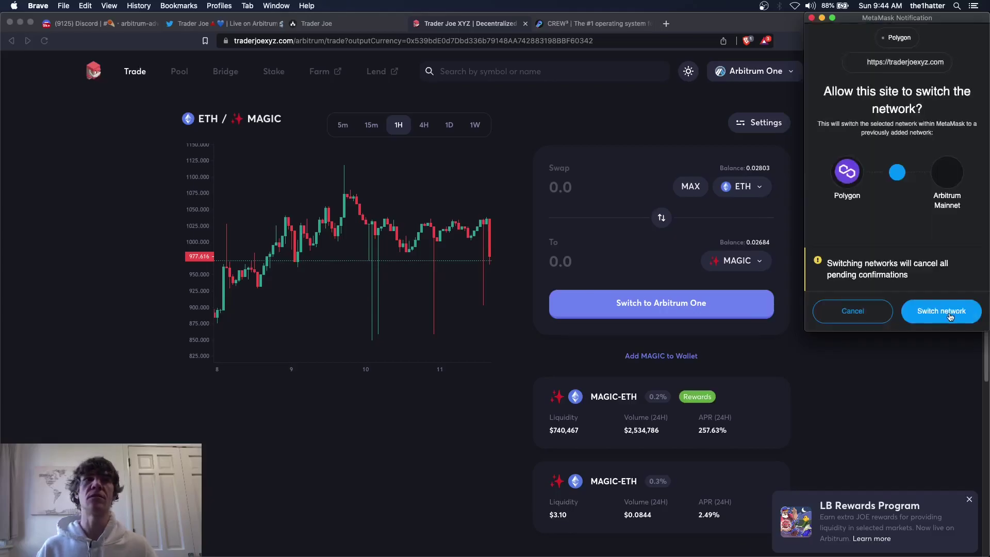
left_click(960, 318)
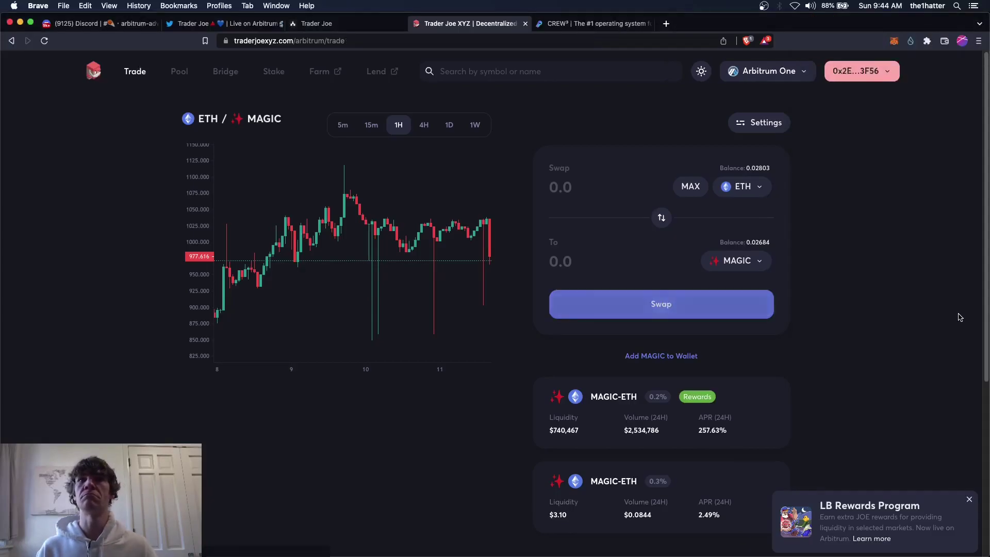
left_click(733, 188)
left_click(505, 228)
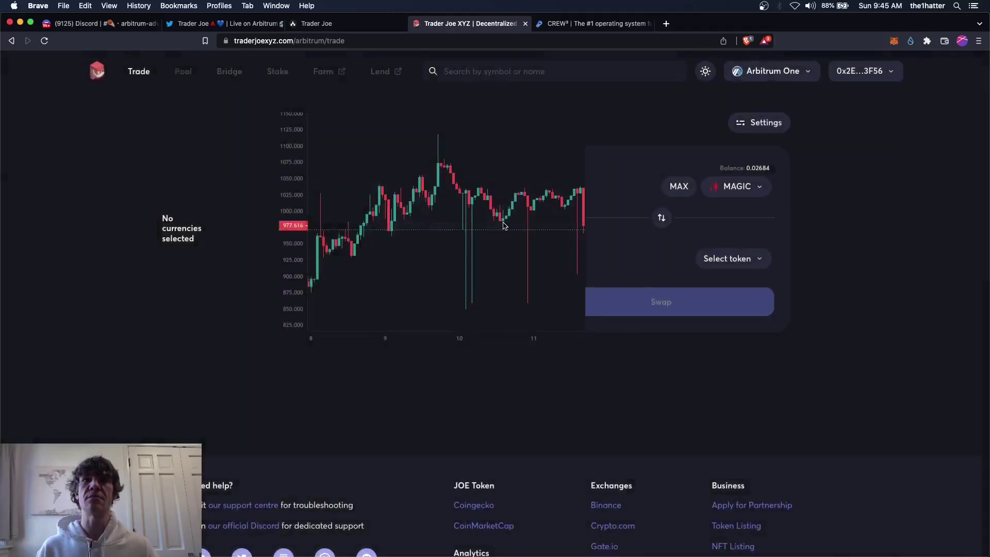
left_click(656, 224)
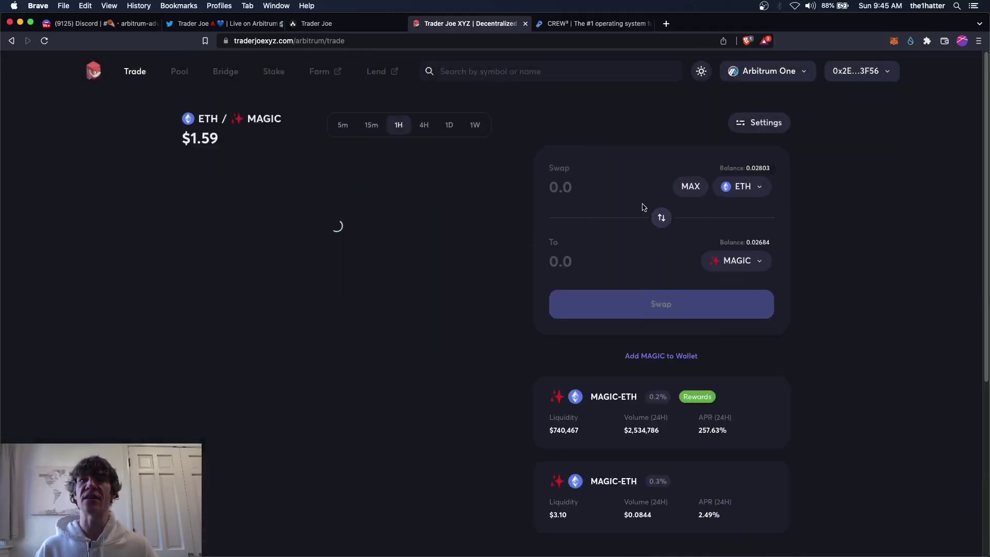
Set the swap to pay ETH for 3 MAGIC
left_click(737, 187)
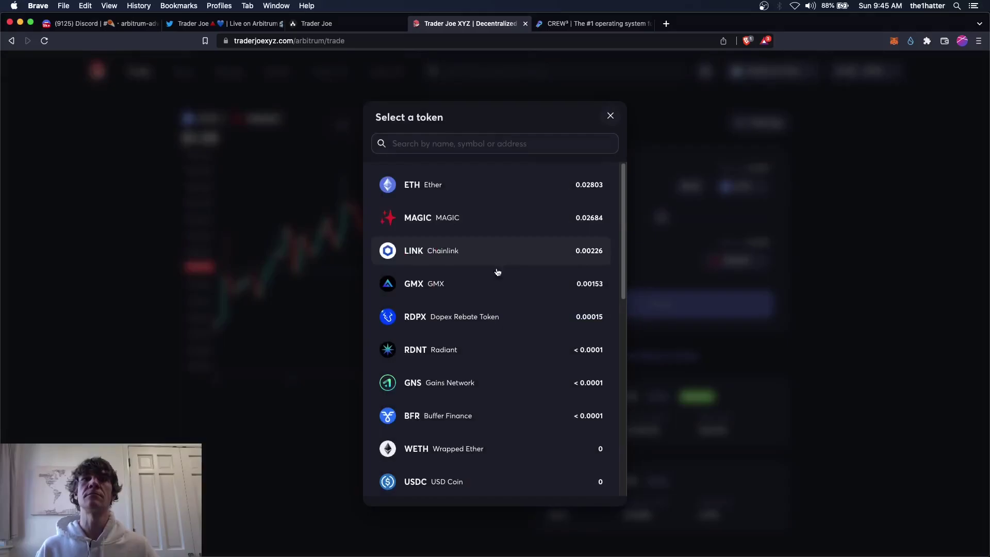
right_click(435, 473)
left_click(435, 476)
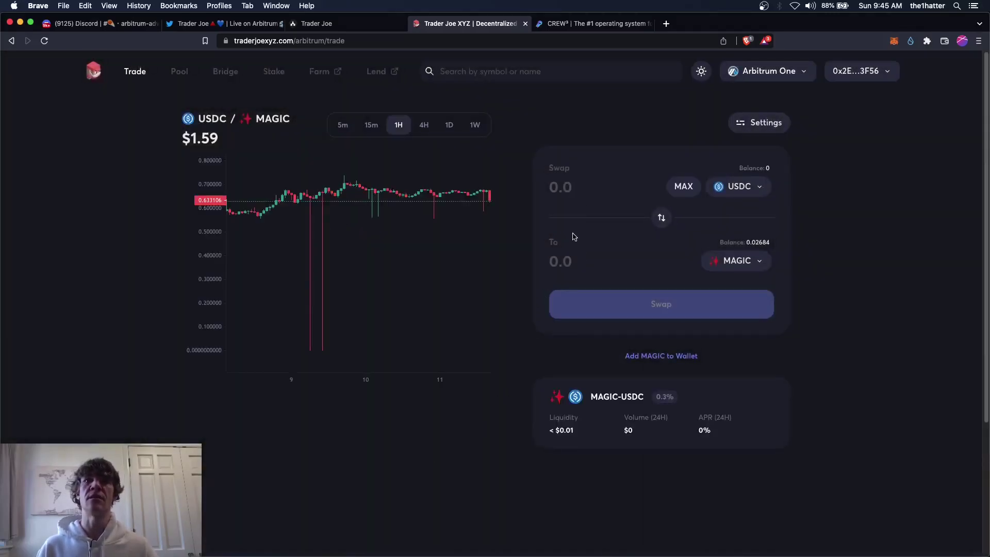
left_click(576, 253)
type("1")
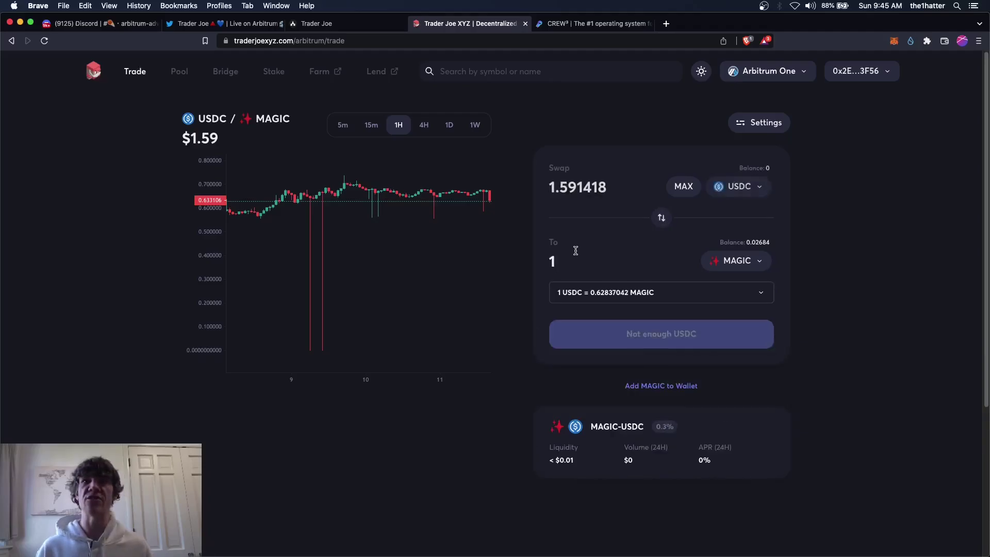
left_click(749, 191)
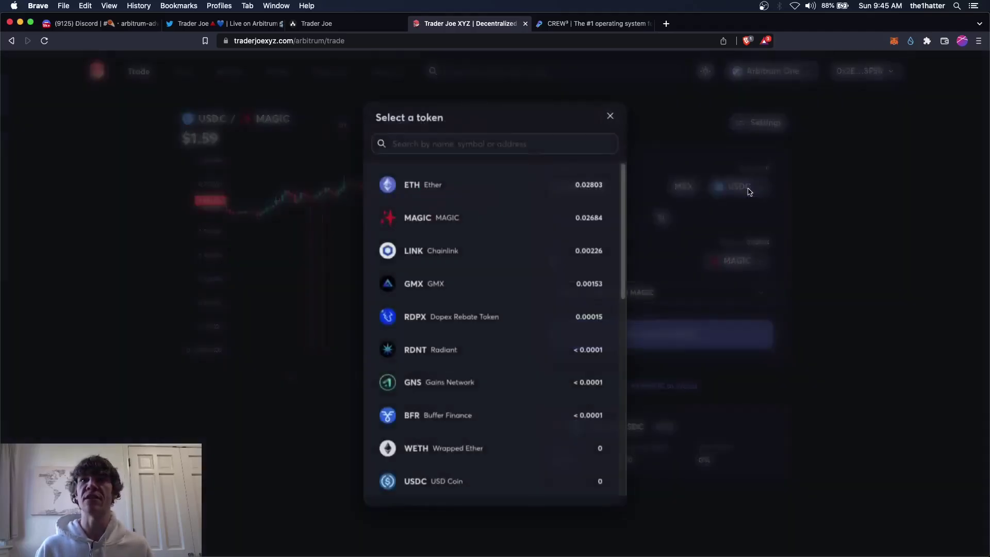
left_click(526, 190)
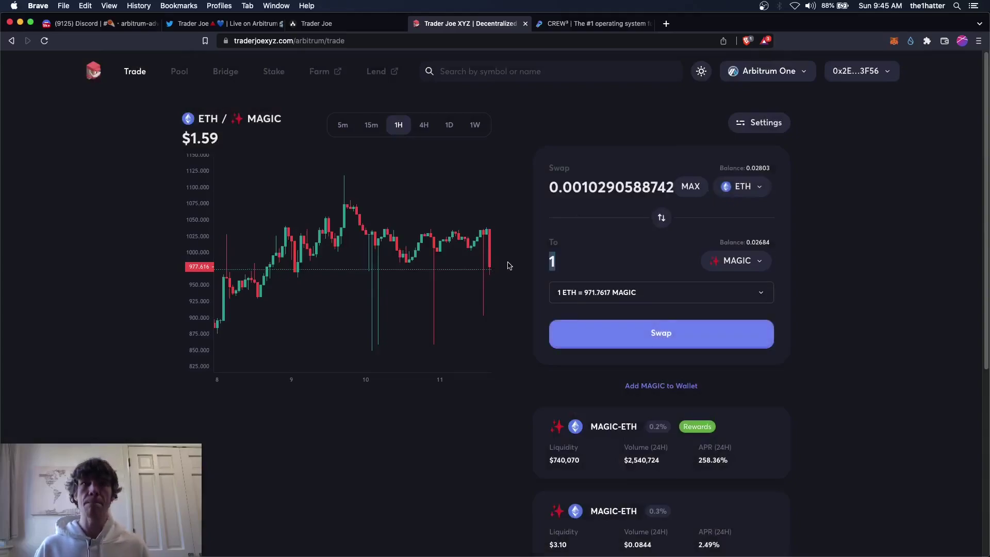
type("3")
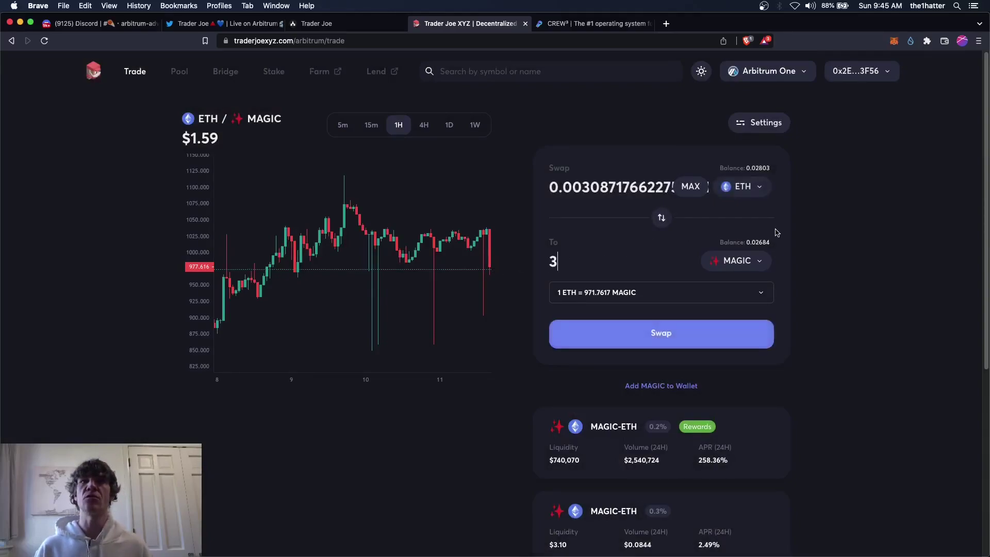
Swap about 0.00308 ETH for 3 MAGIC and confirm Treasure Joe access on Guild.xyz
left_click(686, 339)
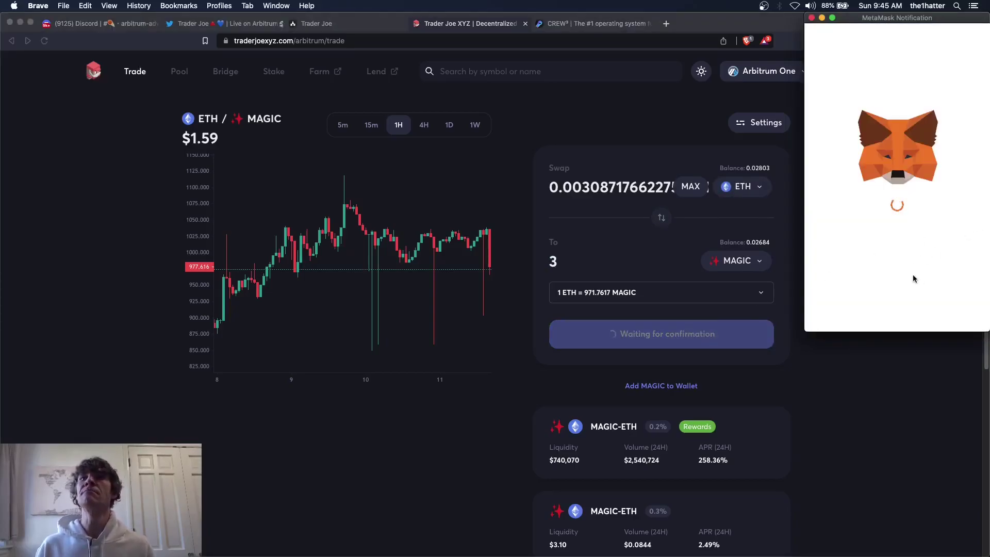
scroll(957, 261, "down", 3)
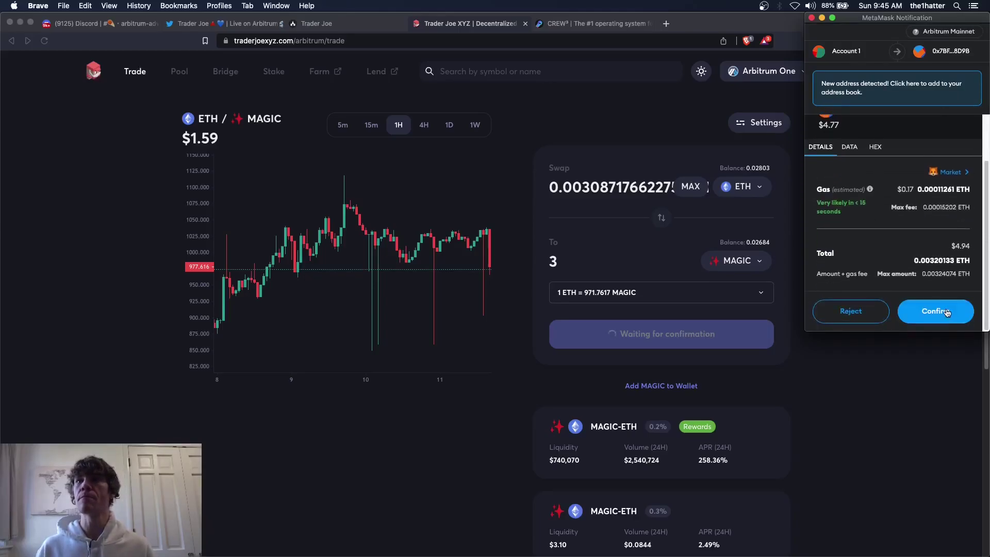
left_click(947, 313)
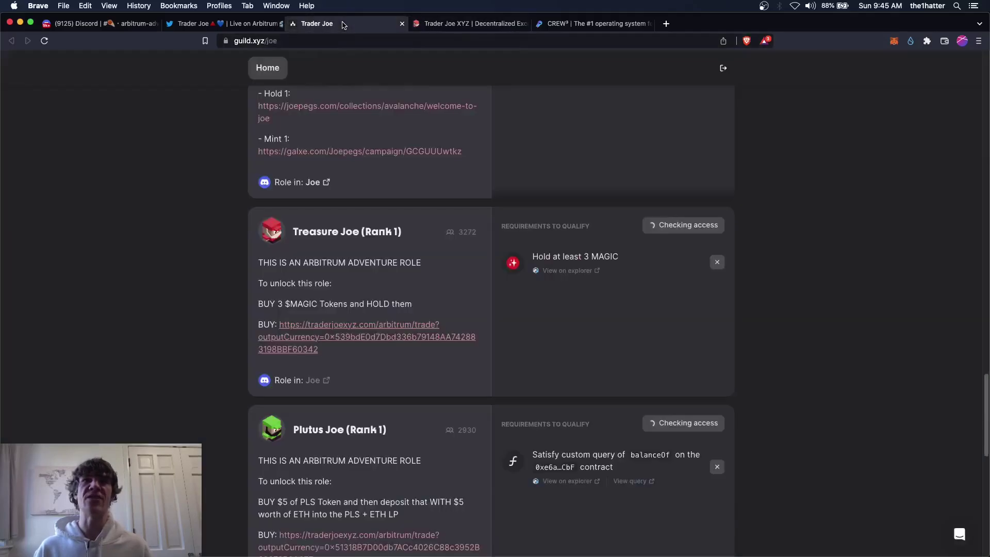
left_click(320, 23)
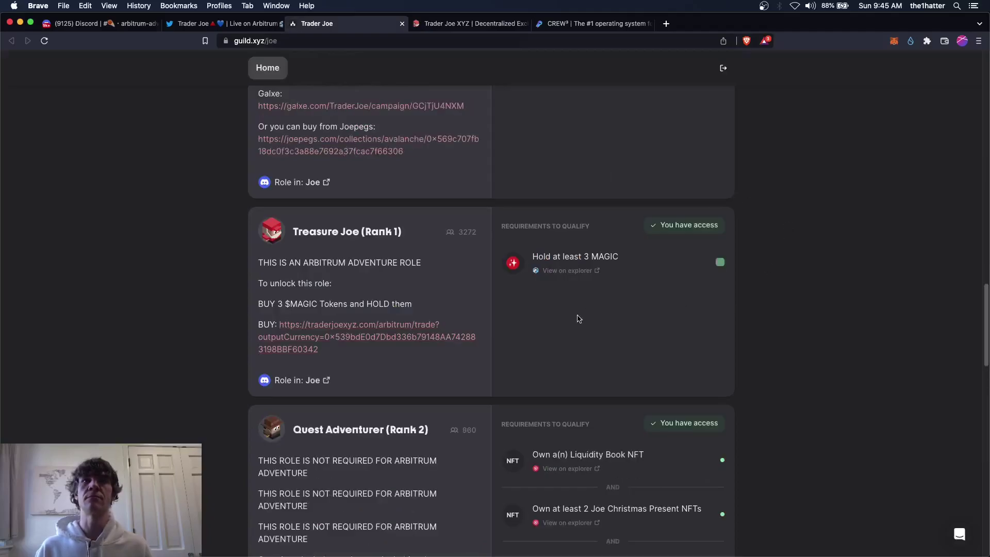
Scroll down to Plutus Joe (Rank 1) and open its PLS buy link
scroll(811, 307, "down", 1)
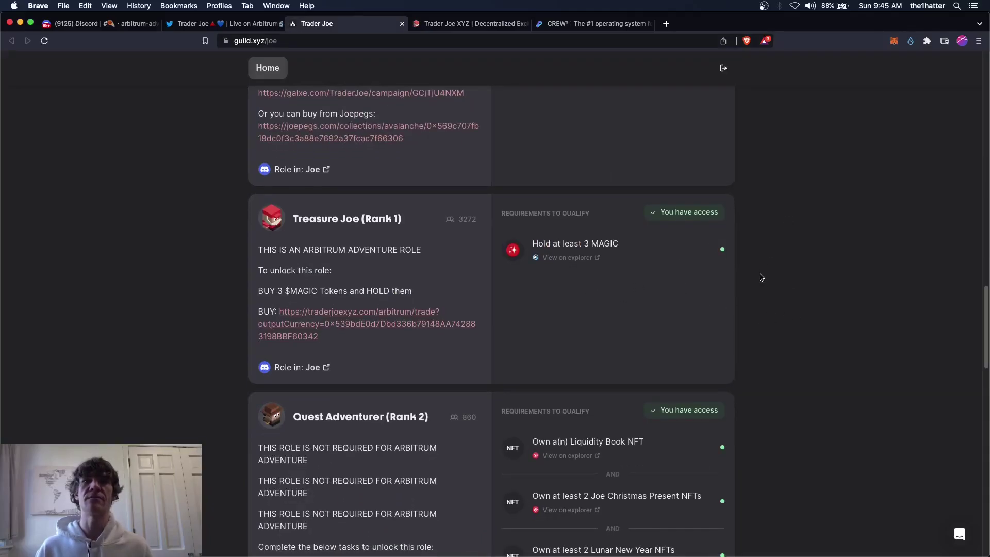
scroll(755, 230, "down", 5)
scroll(758, 230, "down", 5)
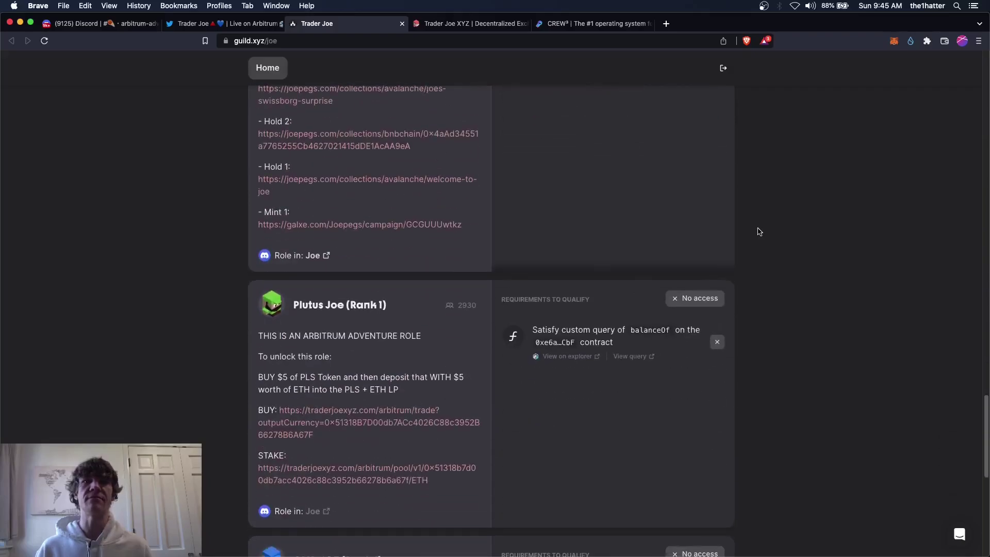
scroll(760, 231, "down", 1)
scroll(758, 227, "down", 3)
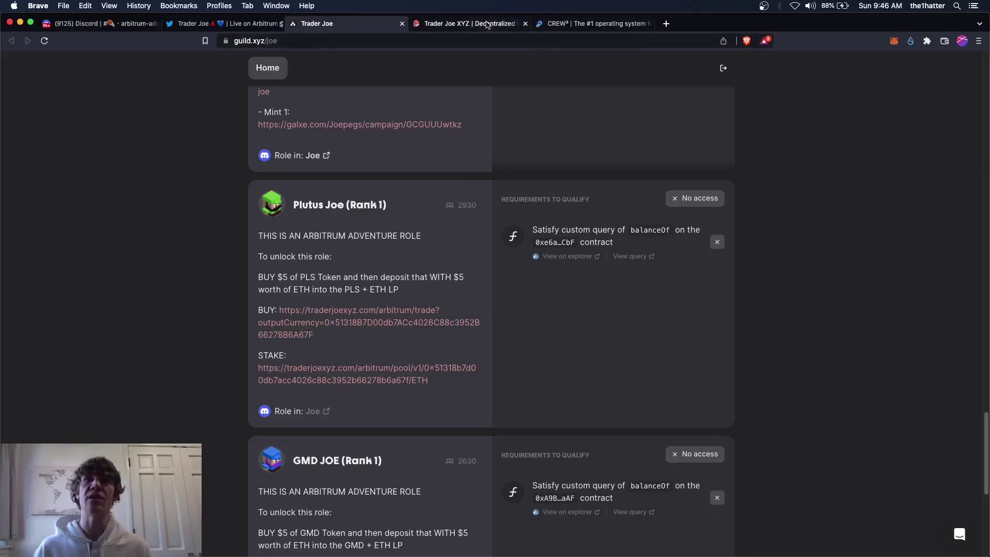
left_click(336, 324, "super")
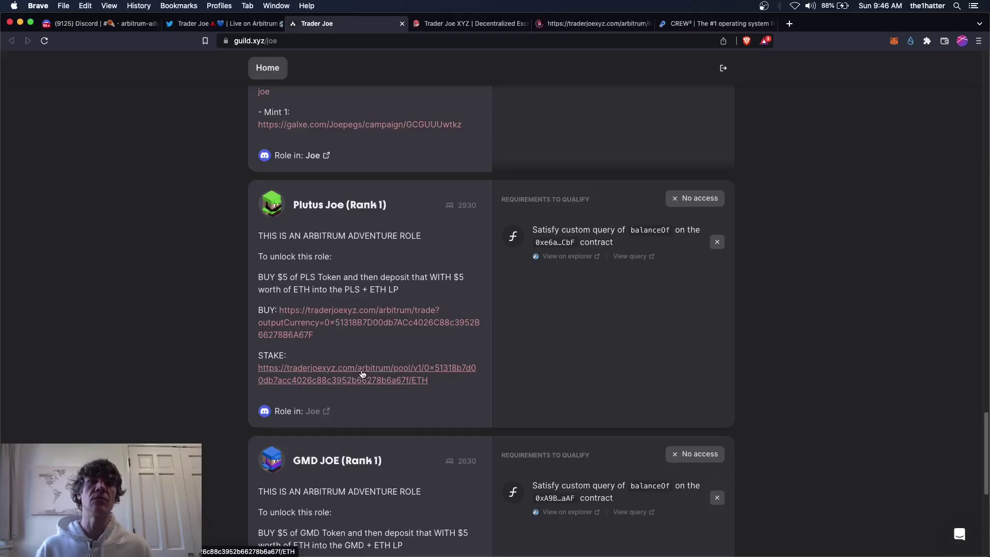
Close the old MAGIC trade page, reorder the tabs, and reach the ETH/PLS trade page
left_click(492, 23)
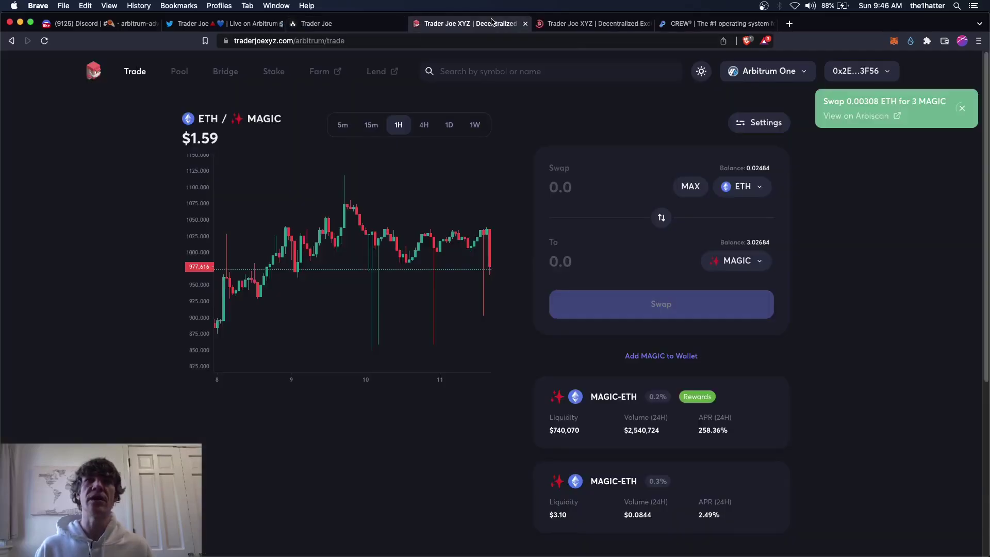
left_click(526, 24)
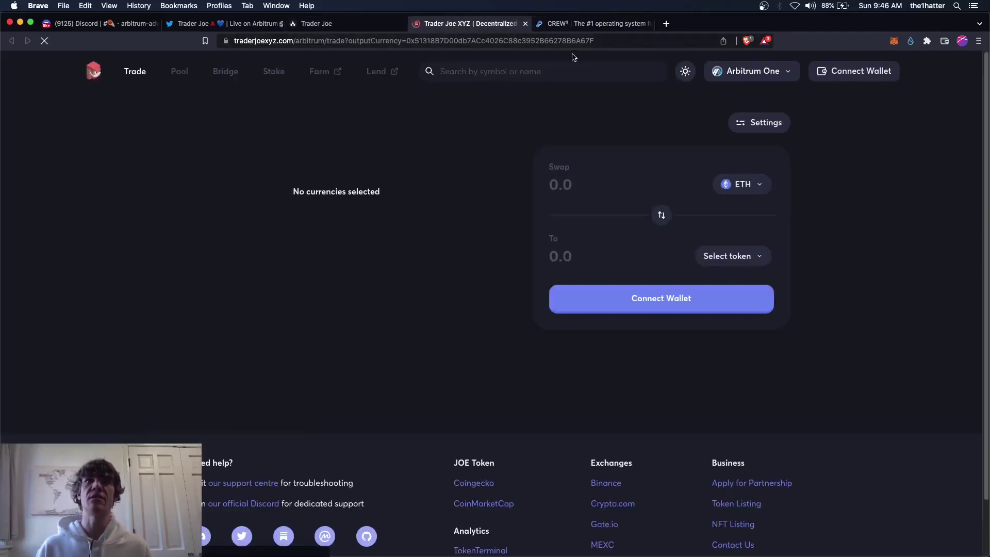
left_click_drag(596, 23, 436, 26)
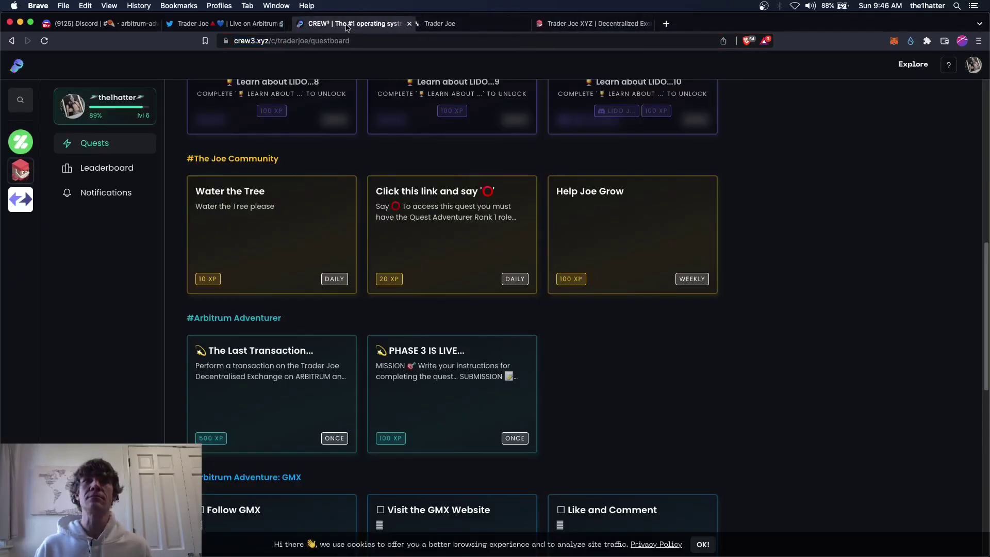
left_click(437, 24)
left_click(566, 24)
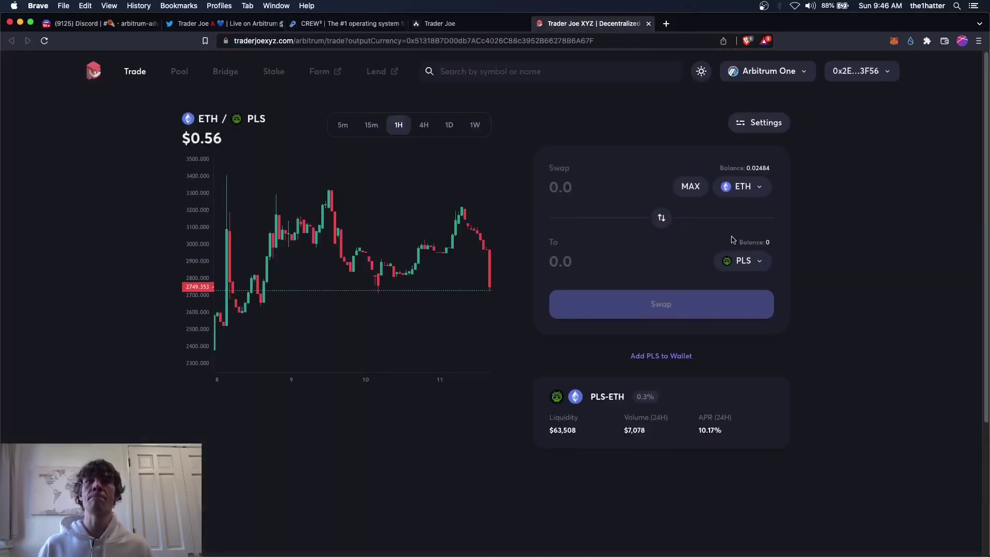
Set the swap to pay about 0.0033 ETH for 9 PLS
left_click(739, 188)
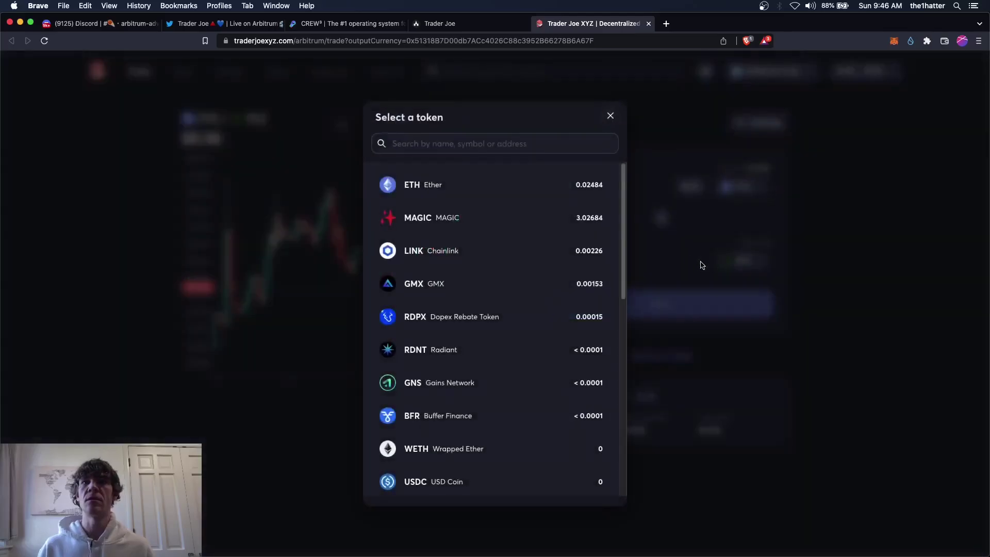
left_click(441, 484)
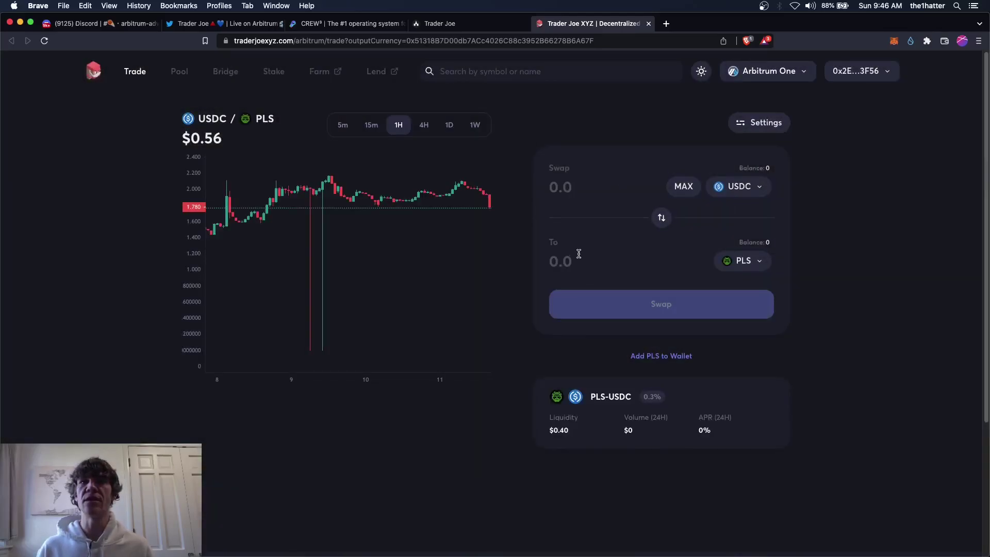
left_click(569, 192)
type("5")
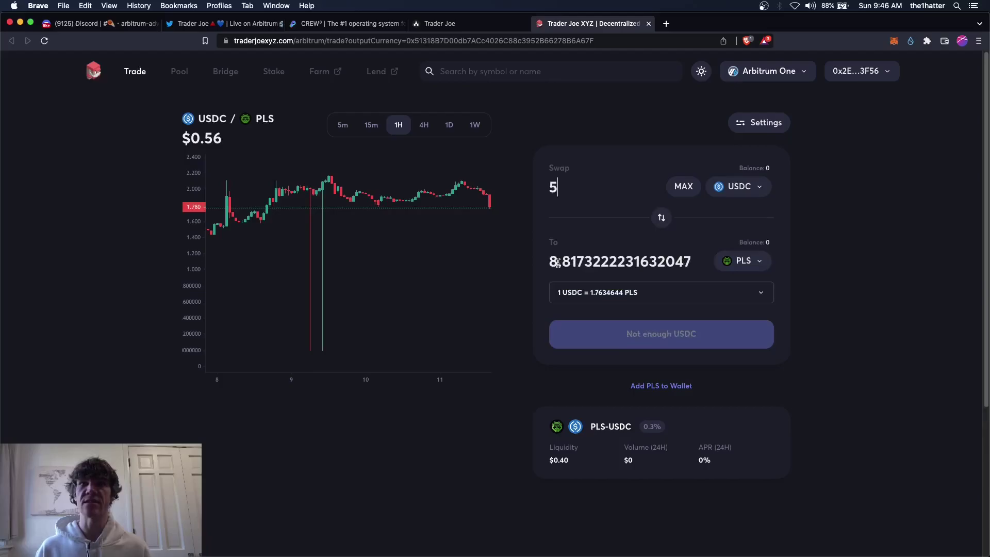
left_click(741, 188)
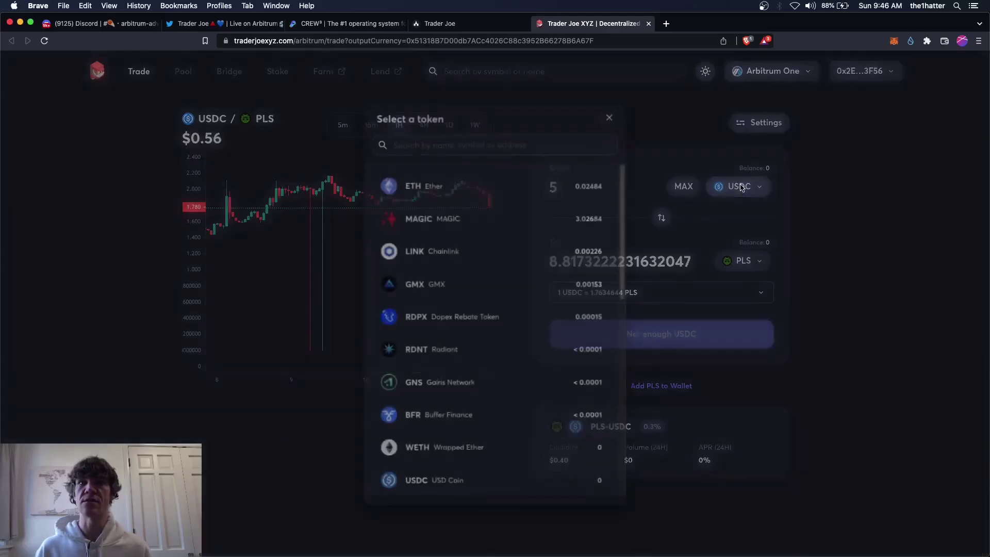
left_click(440, 194)
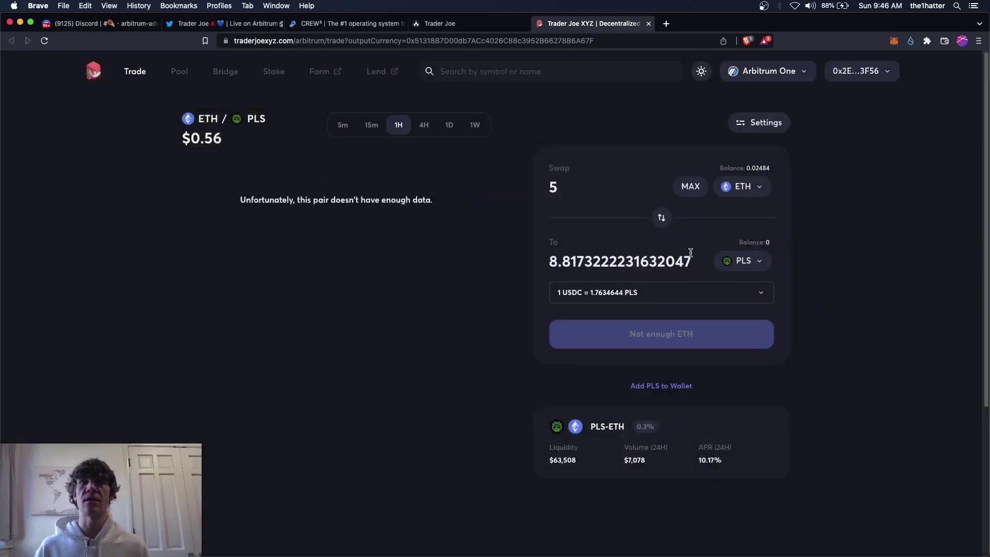
double_click(600, 264)
type("6")
key("BackSpace")
type("9")
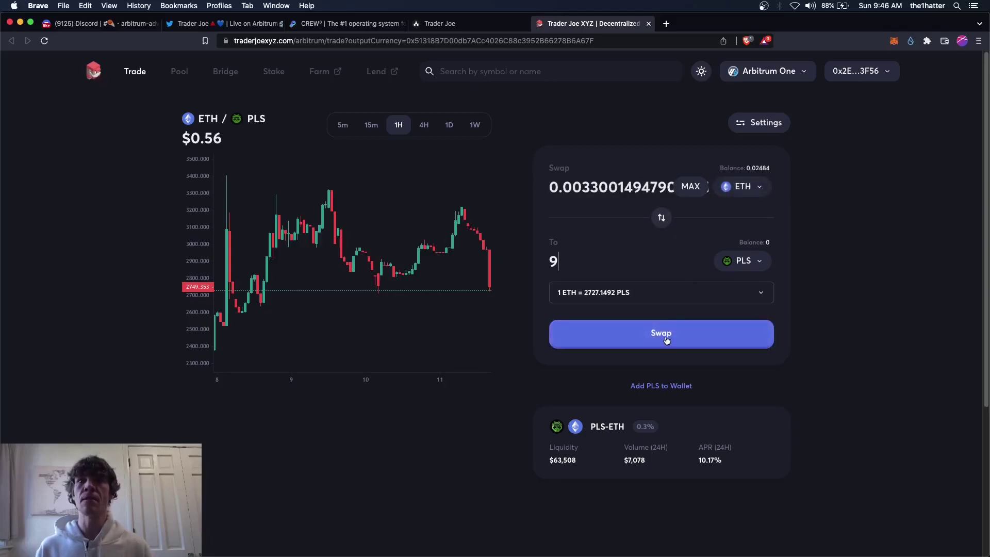
Swap about 0.0033 ETH for 9 PLS, confirming it in MetaMask
left_click(667, 341)
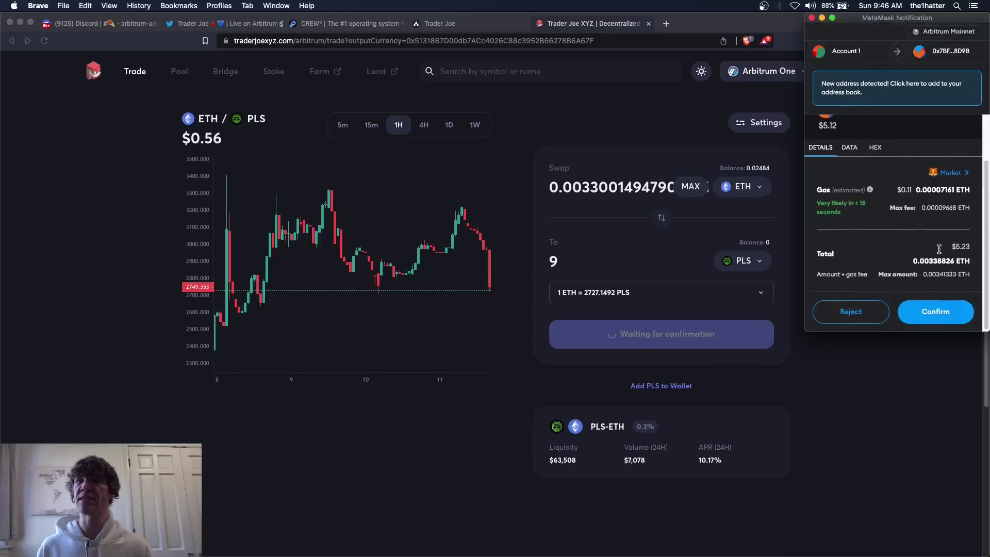
left_click(933, 315)
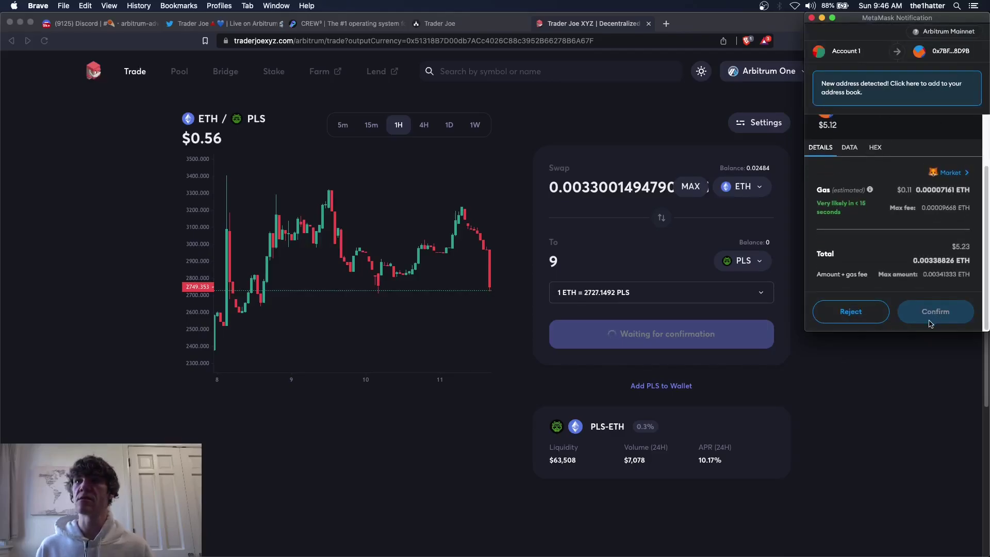
left_click(931, 320)
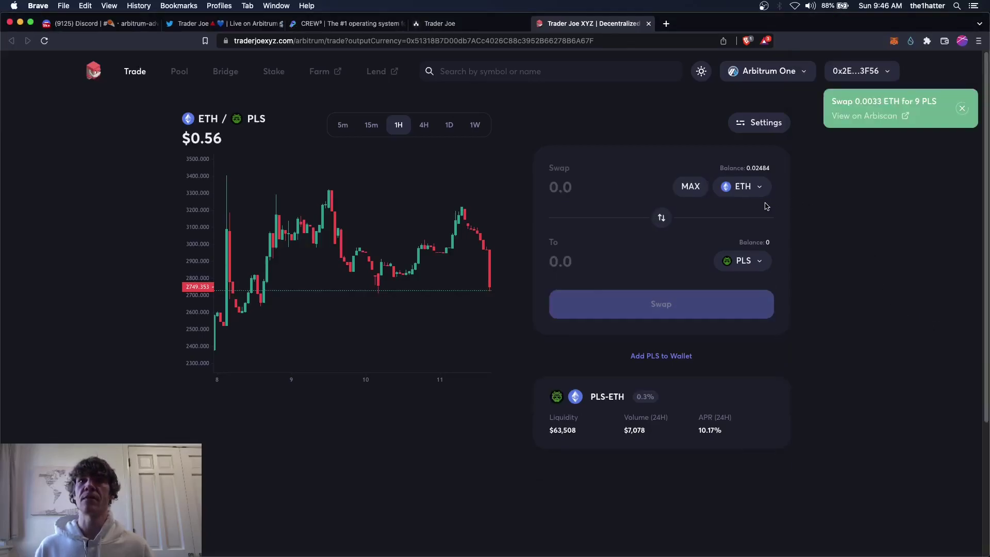
left_click(743, 187)
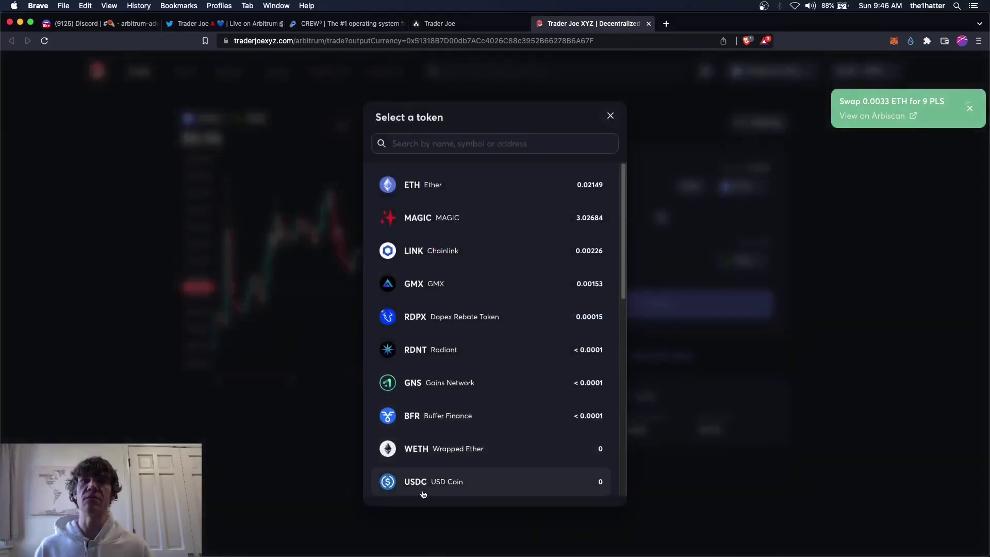
left_click(675, 372)
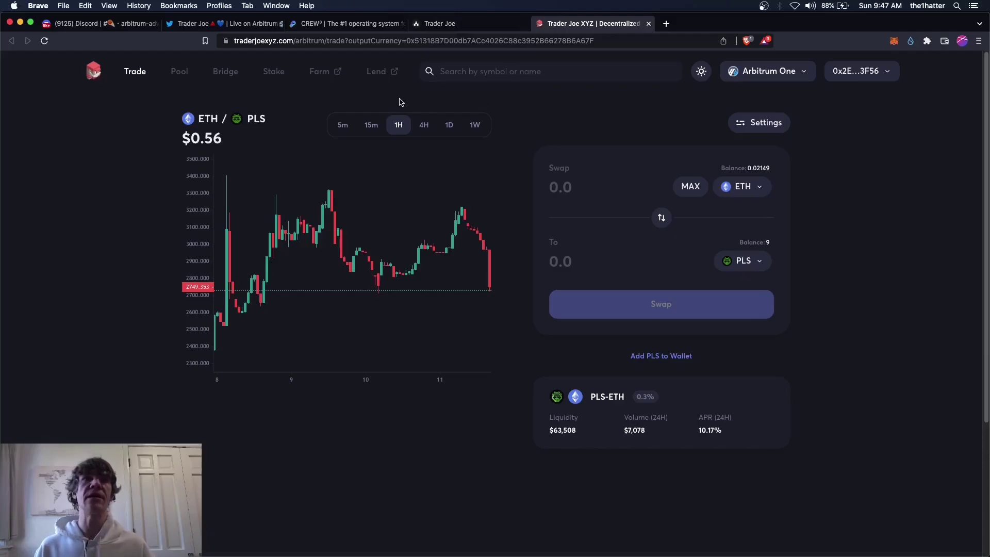
Open the guild's PLS/ETH staking pool, enter the full 9 PLS balance and approve PLS spending
left_click(433, 29)
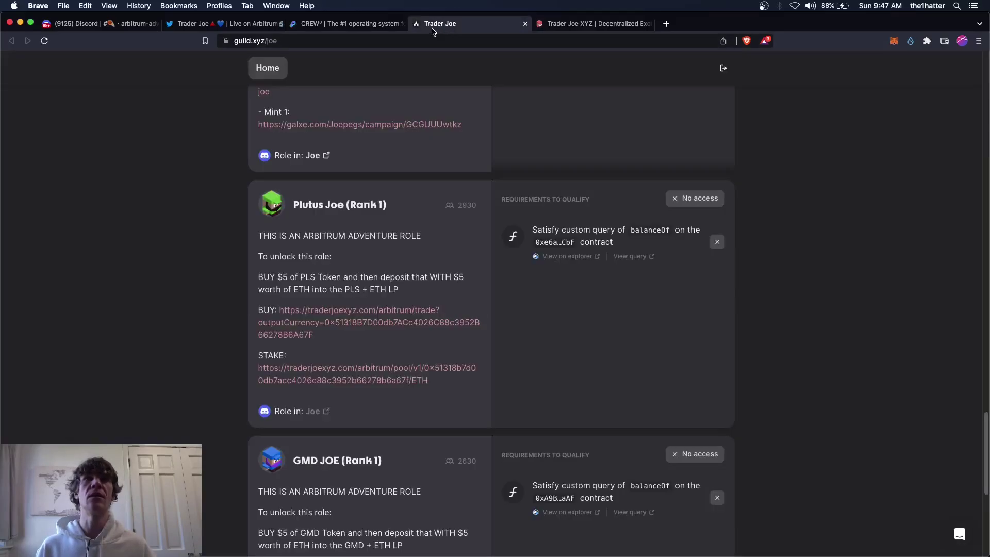
left_click(363, 377)
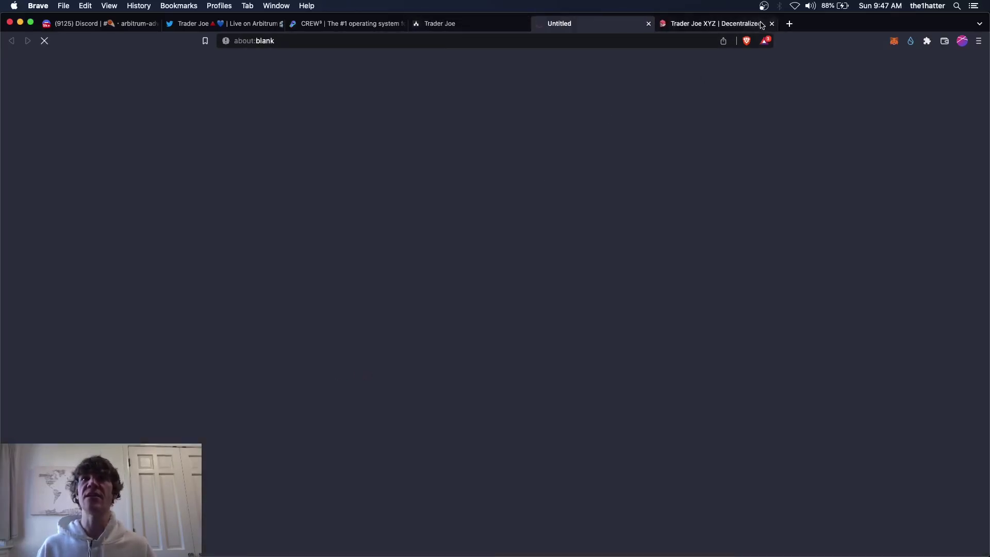
left_click(772, 24)
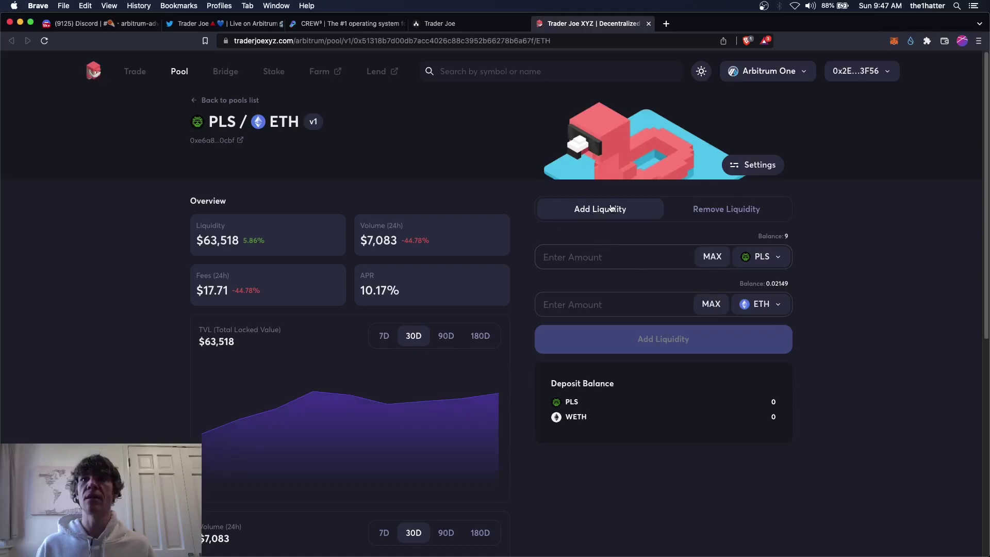
left_click(712, 257)
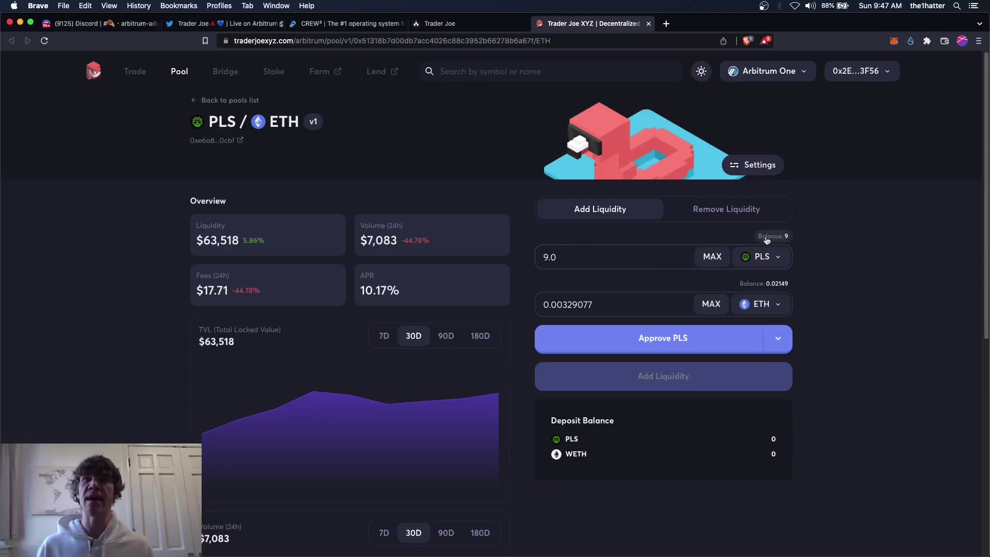
left_click(671, 342)
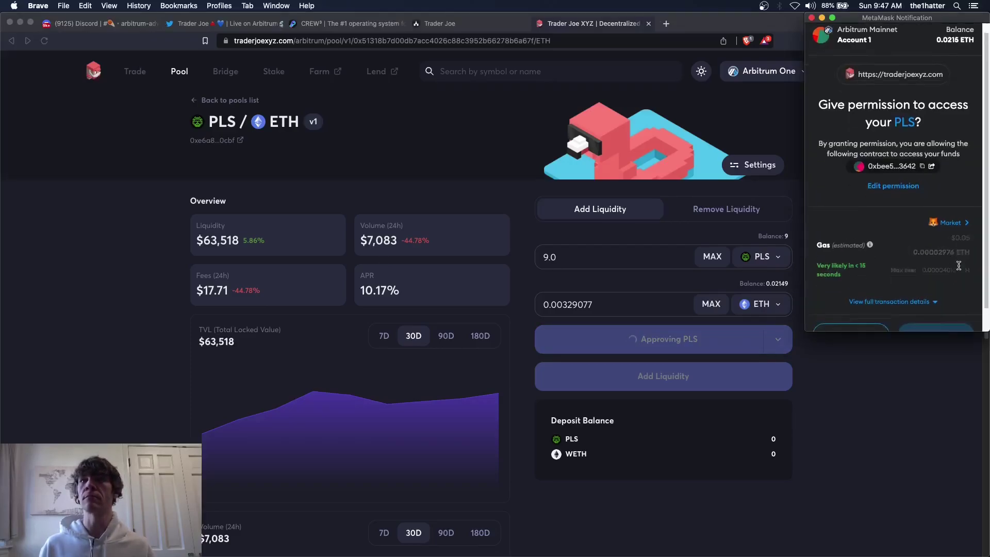
scroll(949, 304, "down", 2)
left_click(936, 312)
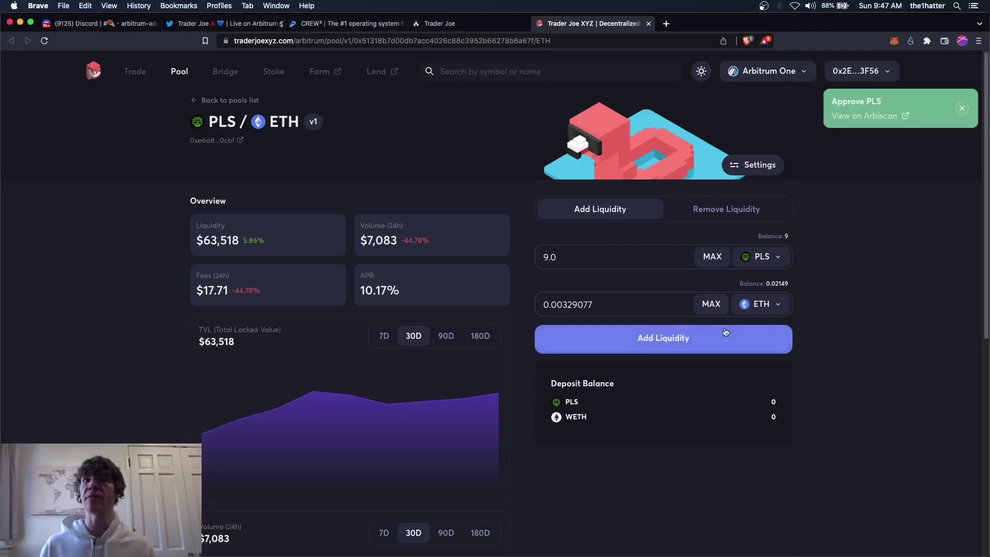
Add about 9 PLS and 0.00329 WETH as liquidity, confirming in MetaMask
left_click(658, 341)
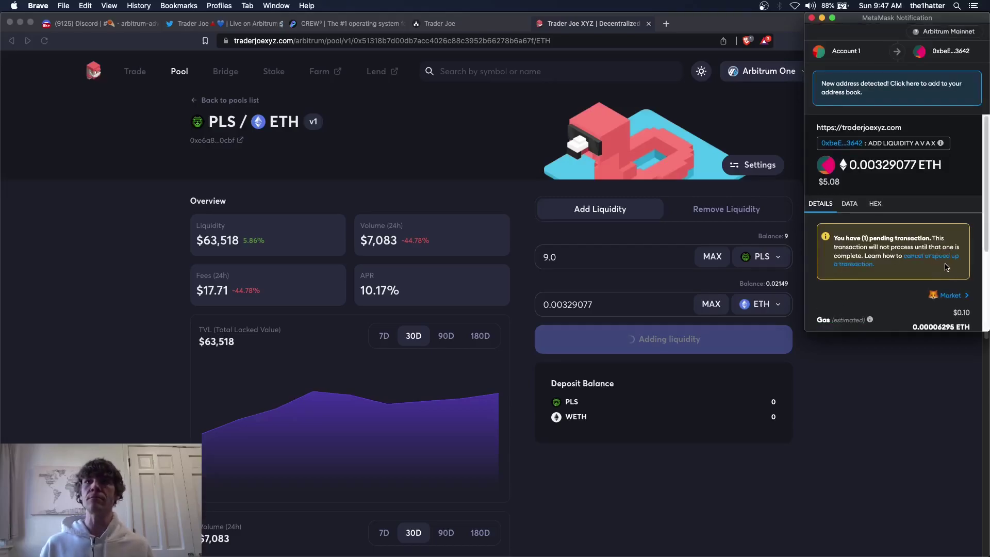
scroll(945, 278, "down", 5)
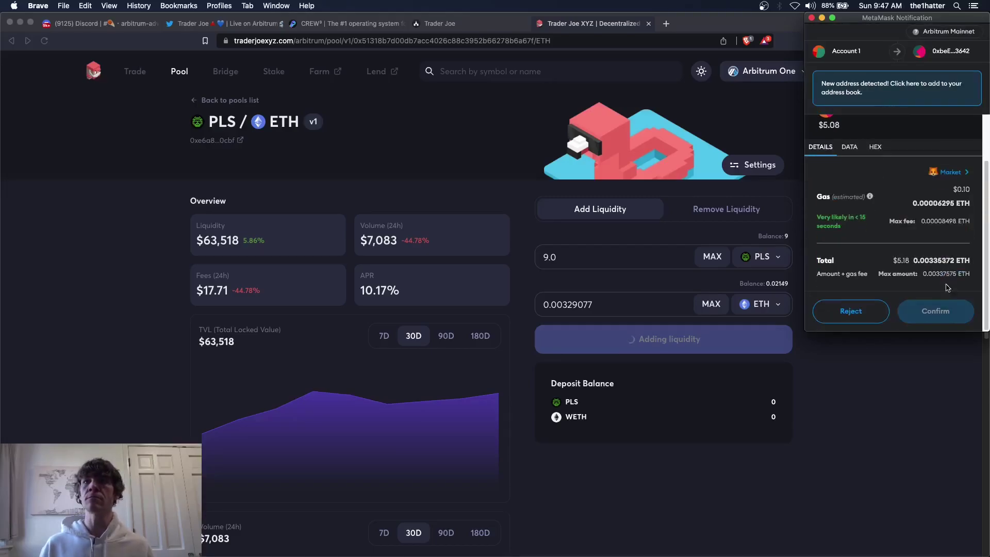
left_click(940, 317)
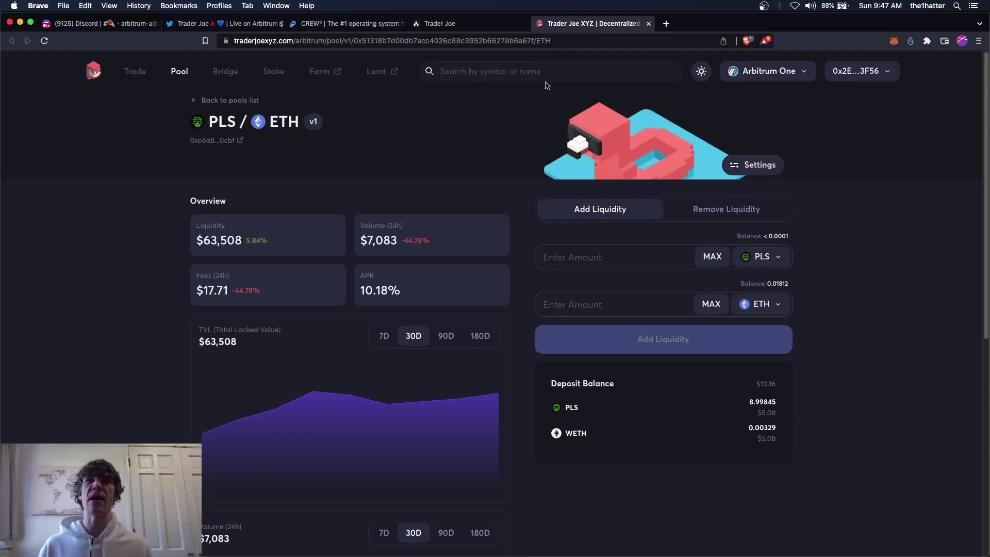
Scroll the Trader Joe guild roles to confirm Plutus Joe now shows access
left_click(464, 23)
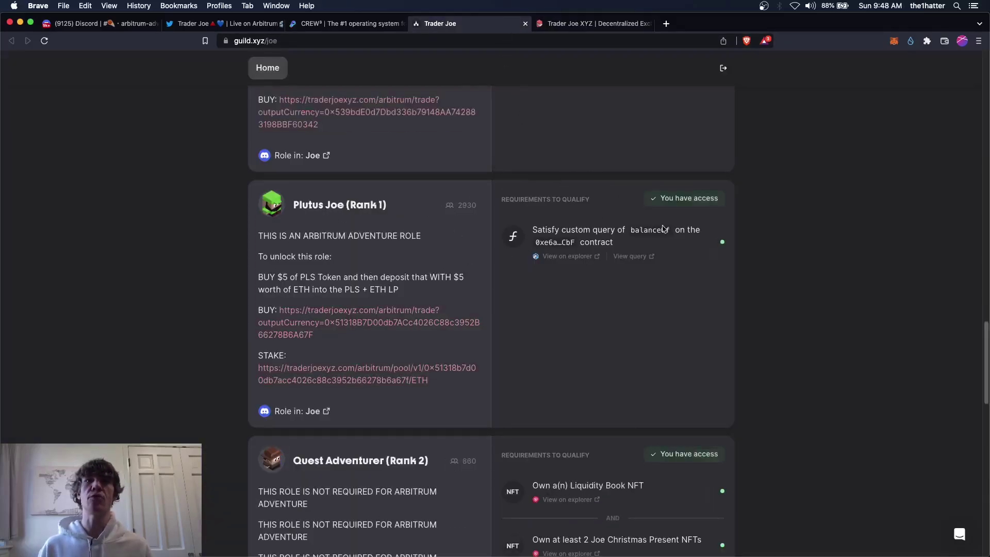
scroll(751, 269, "down", 2)
scroll(751, 270, "down", 5)
scroll(751, 270, "down", 5)
scroll(751, 270, "down", 4)
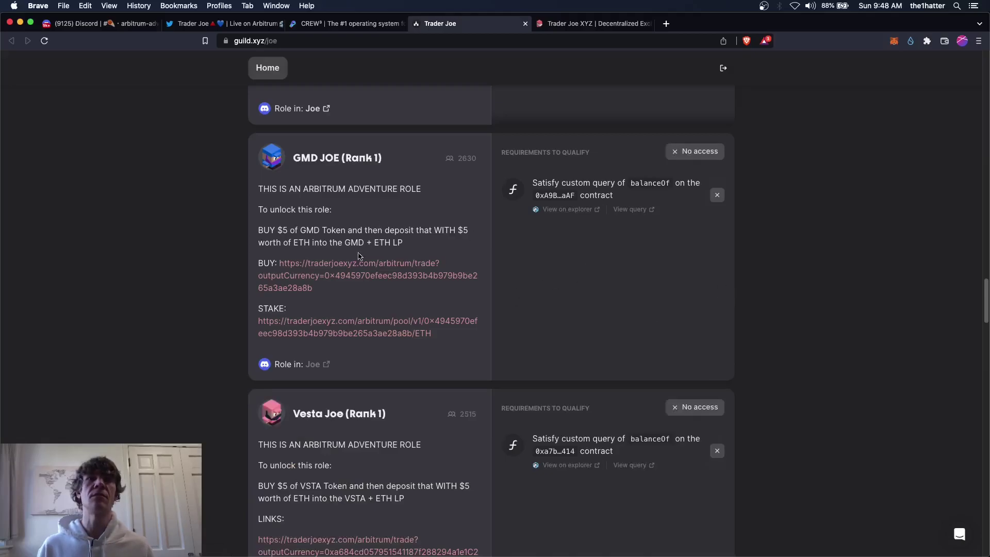
scroll(696, 225, "down", 10)
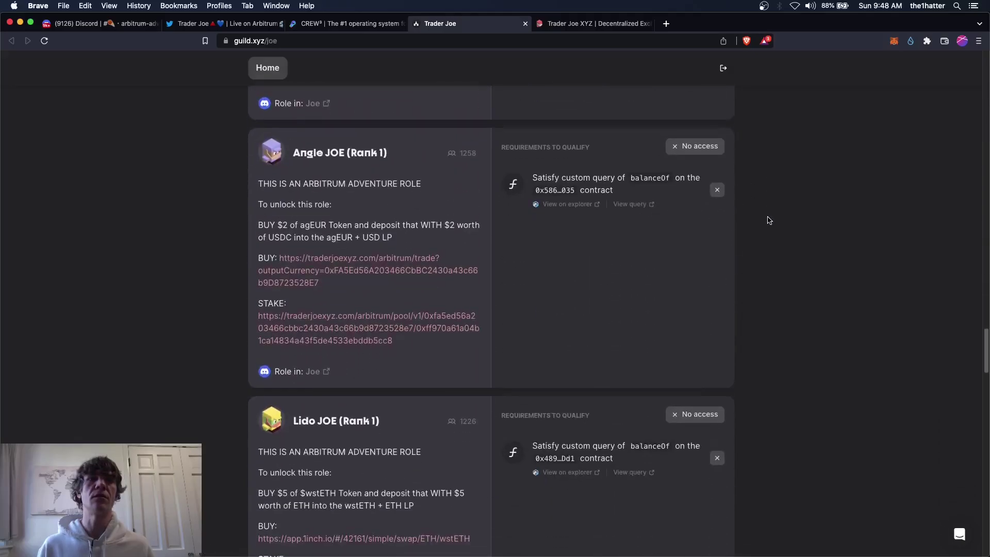
scroll(769, 220, "down", 5)
scroll(769, 220, "down", 8)
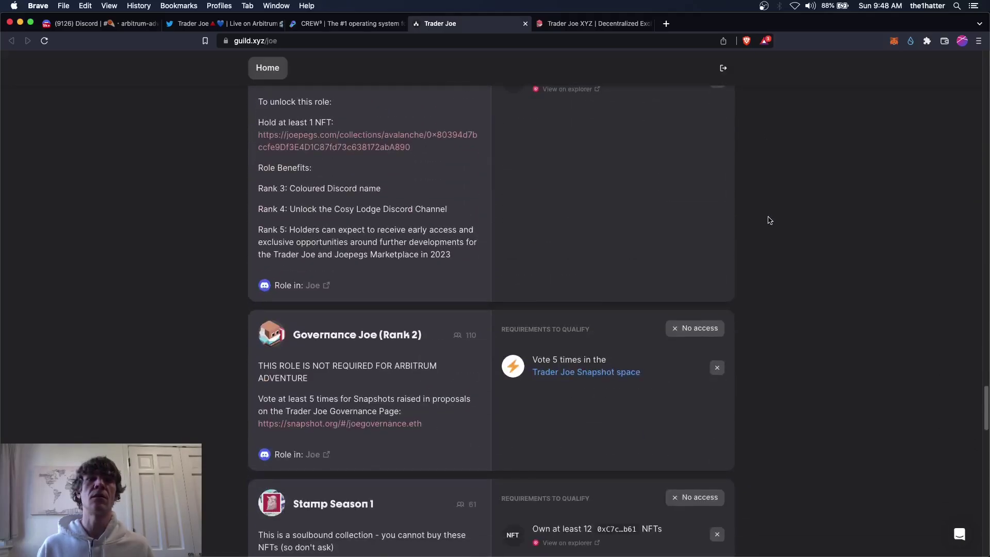
scroll(769, 221, "down", 8)
scroll(769, 221, "up", 10)
scroll(769, 221, "up", 8)
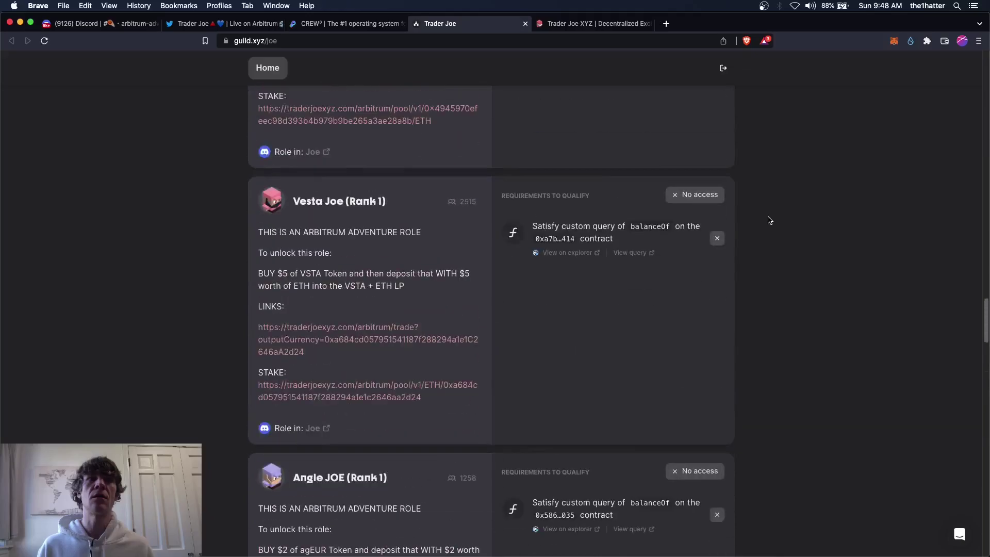
scroll(769, 220, "up", 2)
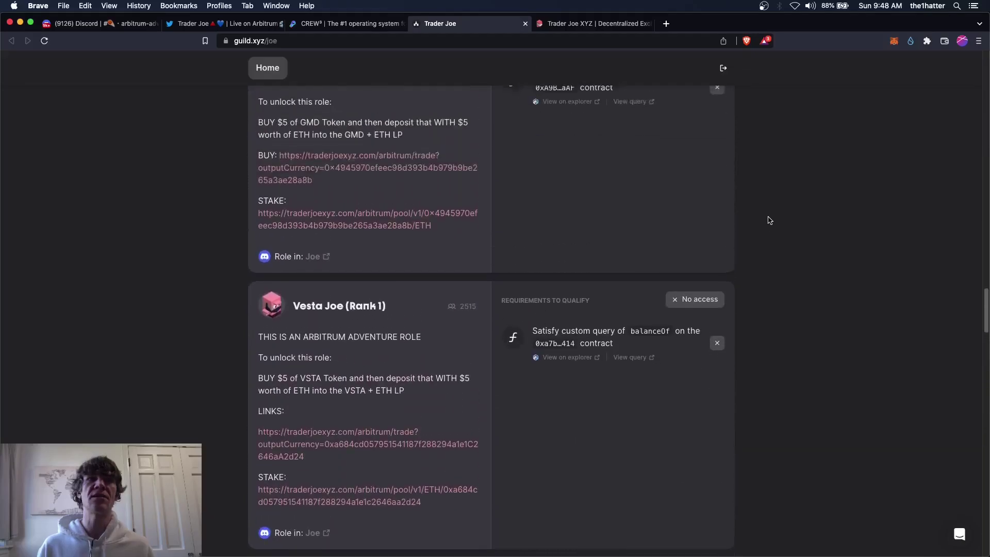
scroll(769, 221, "up", 4)
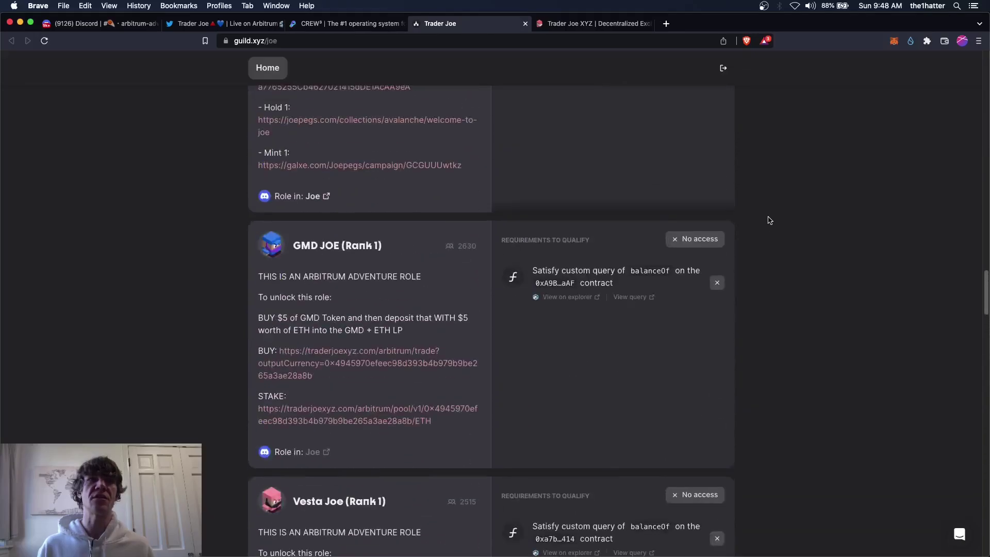
Open the GMD JOE buy page, then close that tab
left_click(333, 356)
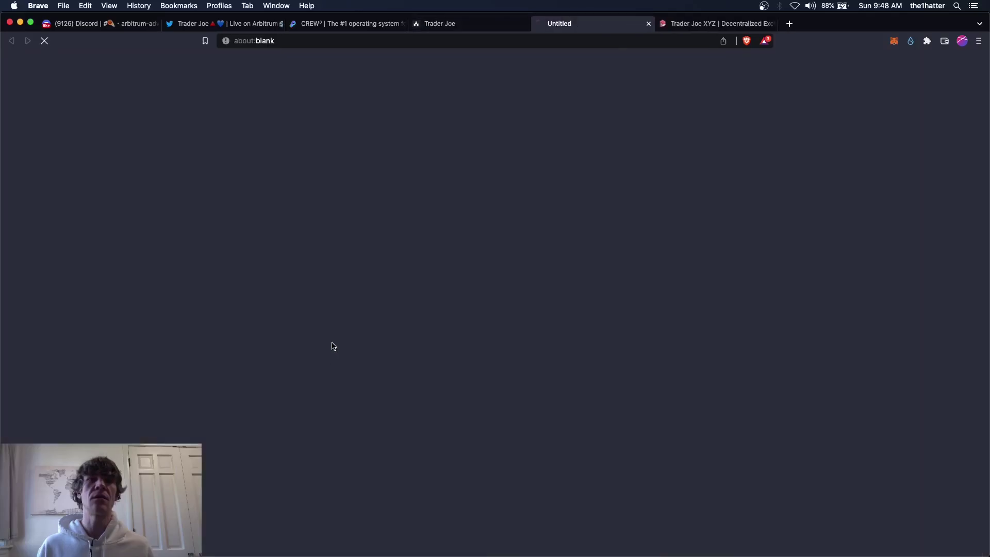
left_click(472, 23)
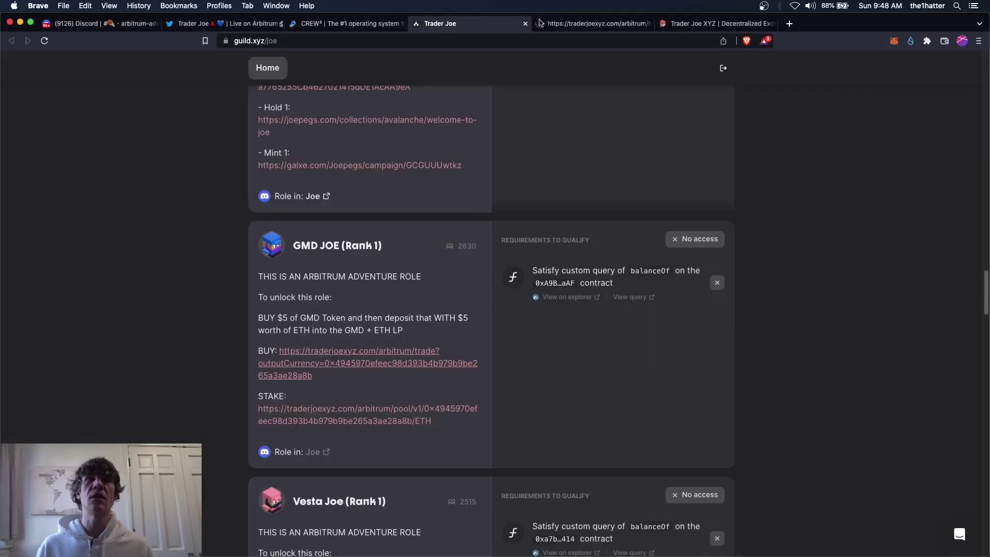
left_click(650, 26)
Scroll down to the Lido JOE role and open its 1inch wstETH buy link
scroll(805, 198, "down", 9)
scroll(791, 205, "down", 3)
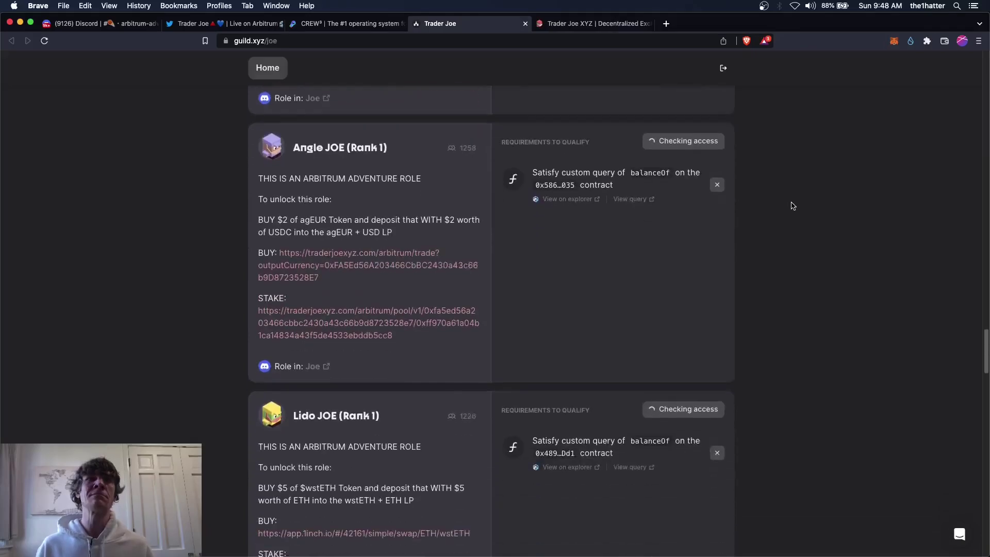
scroll(791, 205, "down", 1)
scroll(780, 193, "down", 3)
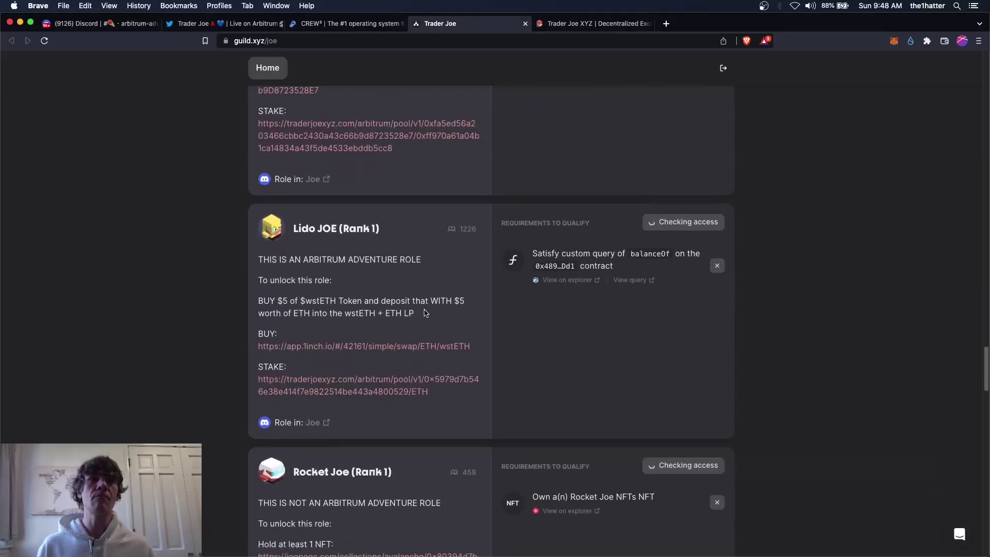
left_click(363, 350)
left_click(712, 26)
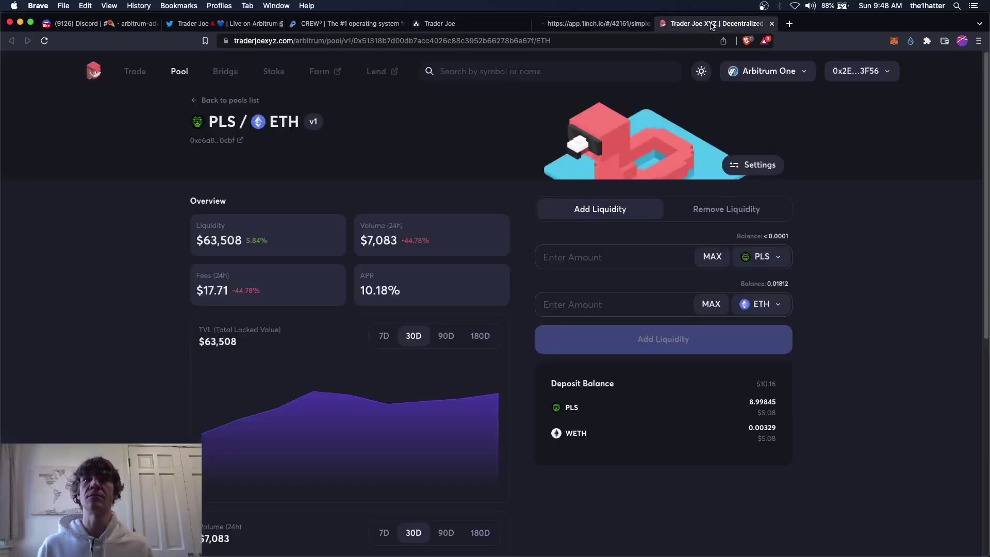
Close the Trader Joe pool tab and compare Lido JOE's requirements with the 1inch page
left_click(772, 24)
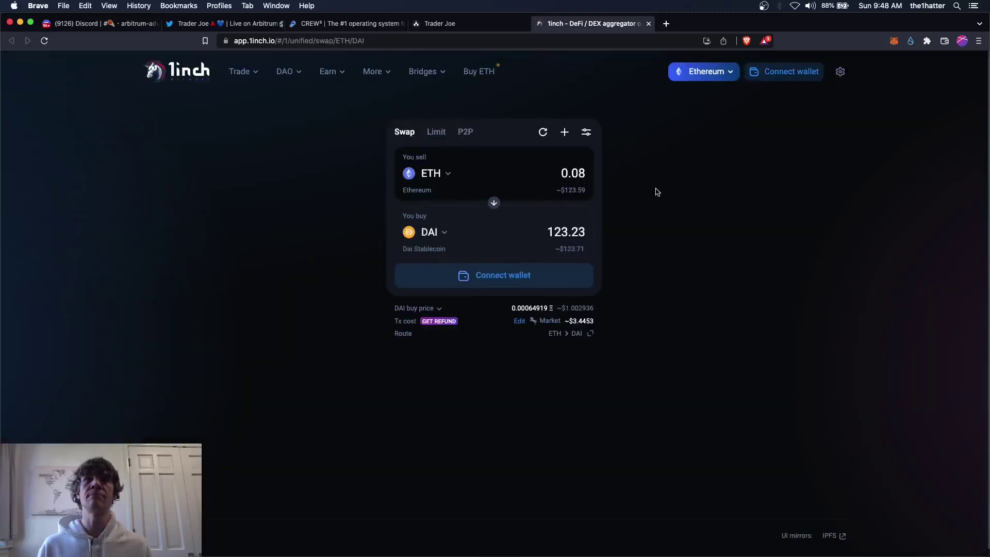
left_click(467, 25)
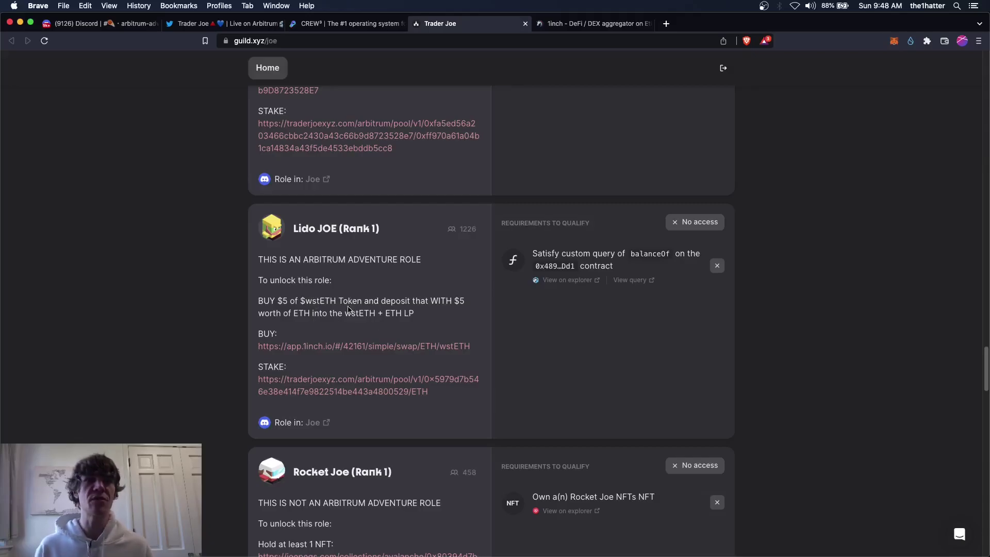
left_click(569, 25)
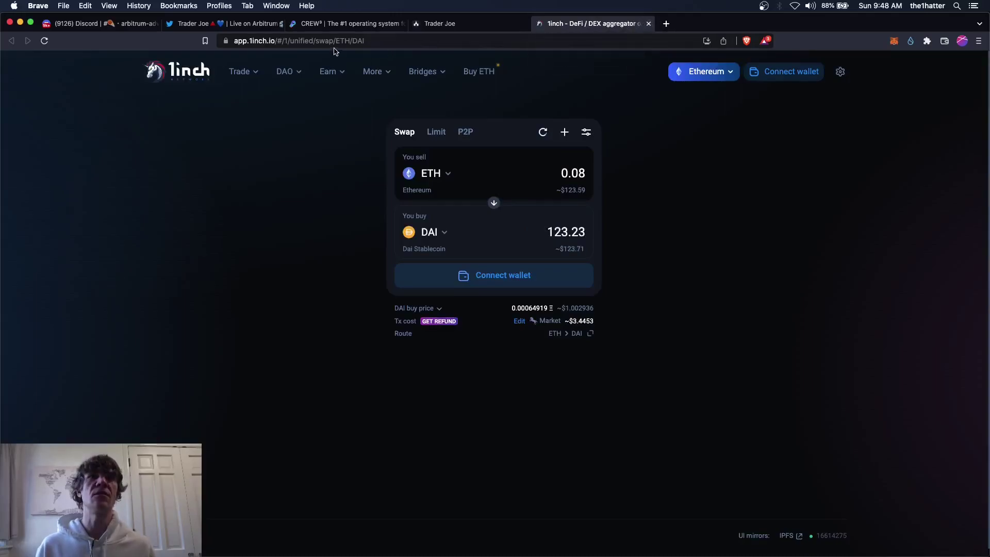
mouse_move(440, 23)
left_click(482, 29)
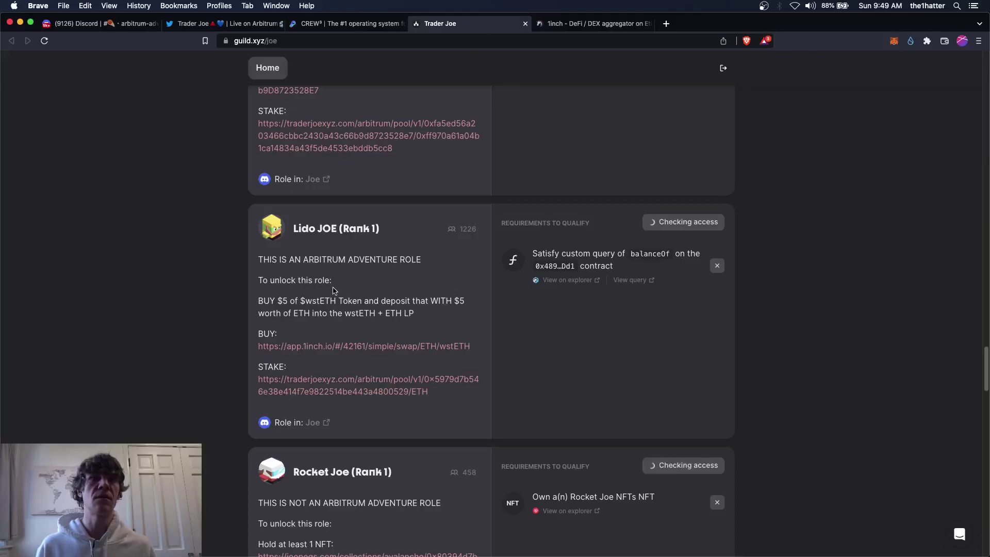
left_click(593, 24)
mouse_move(427, 71)
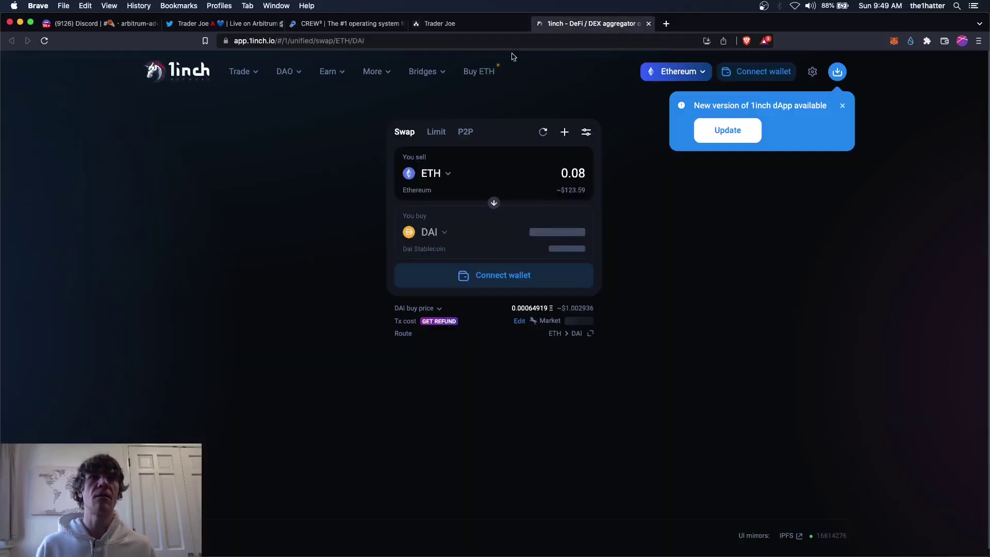
Connect MetaMask to 1inch, accepting the terms and staying on Arbitrum
left_click(428, 173)
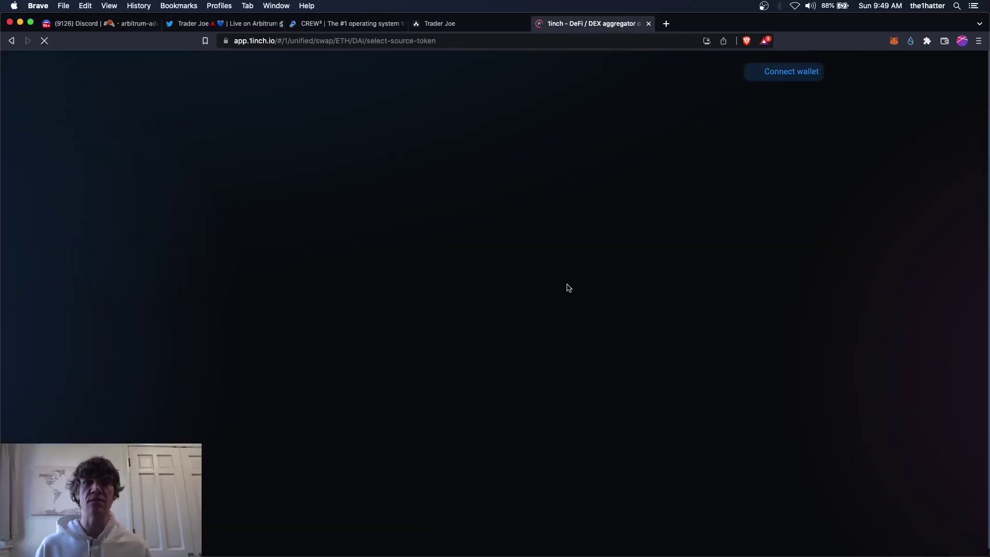
left_click(784, 76)
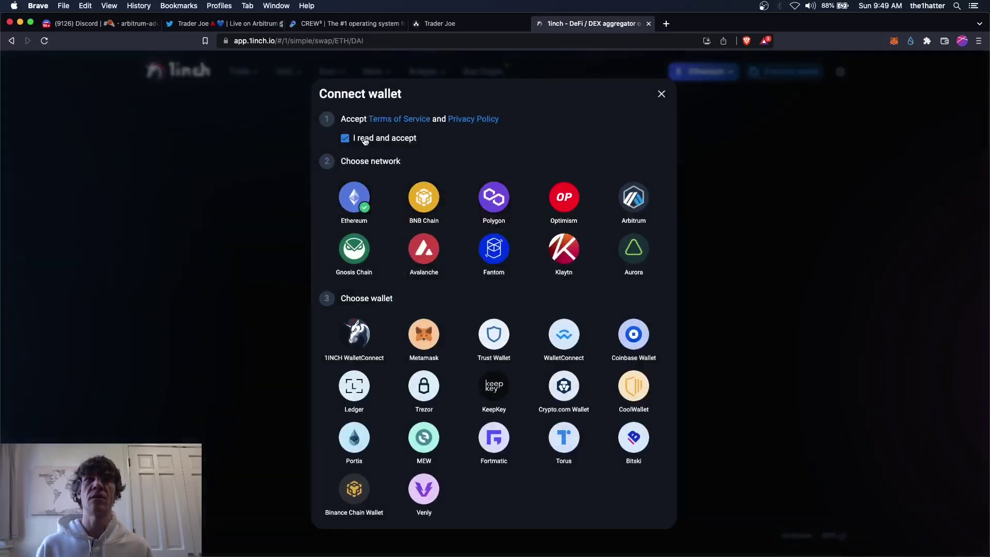
left_click(422, 335)
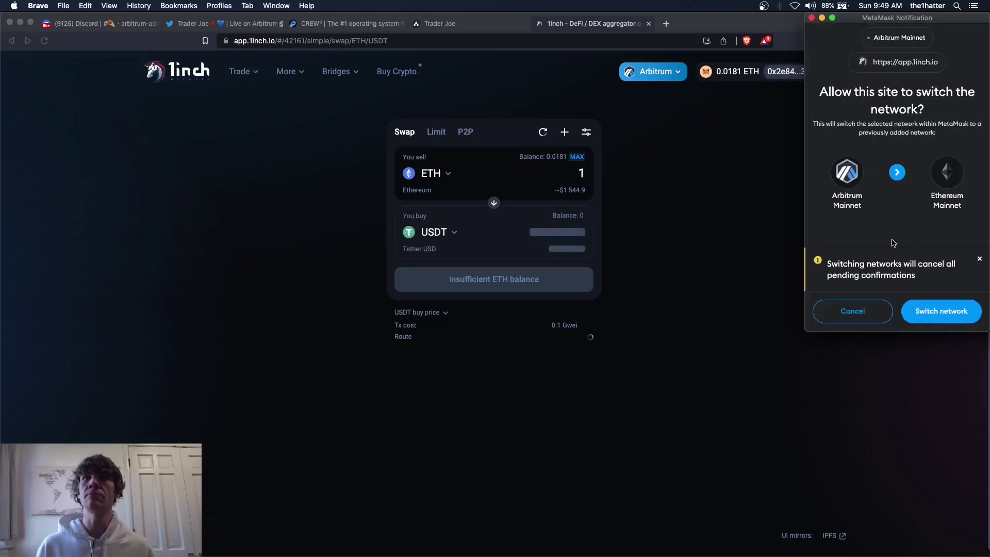
left_click(856, 313)
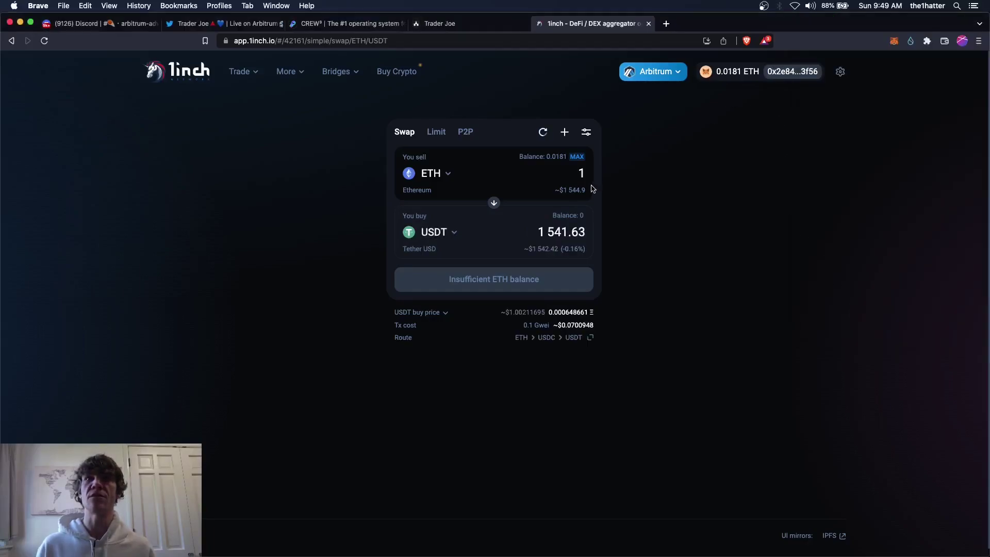
Choose wstETH as the sell token and enter an amount of 0.003
left_click(435, 173)
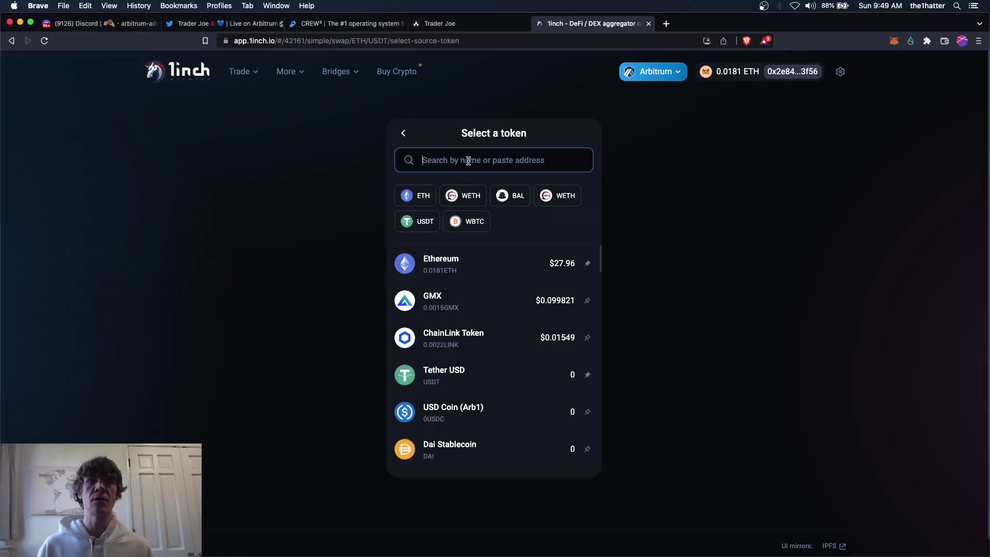
type("w")
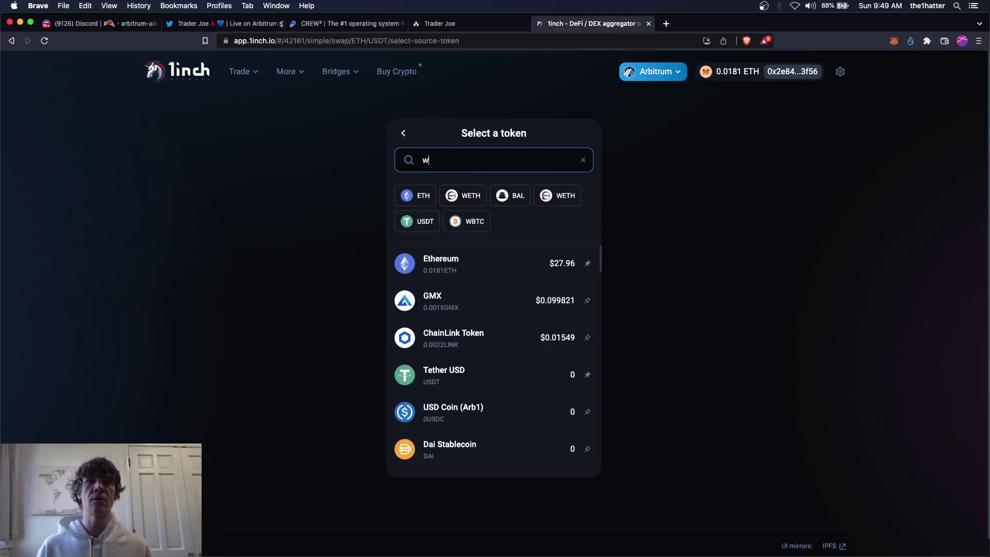
type("st")
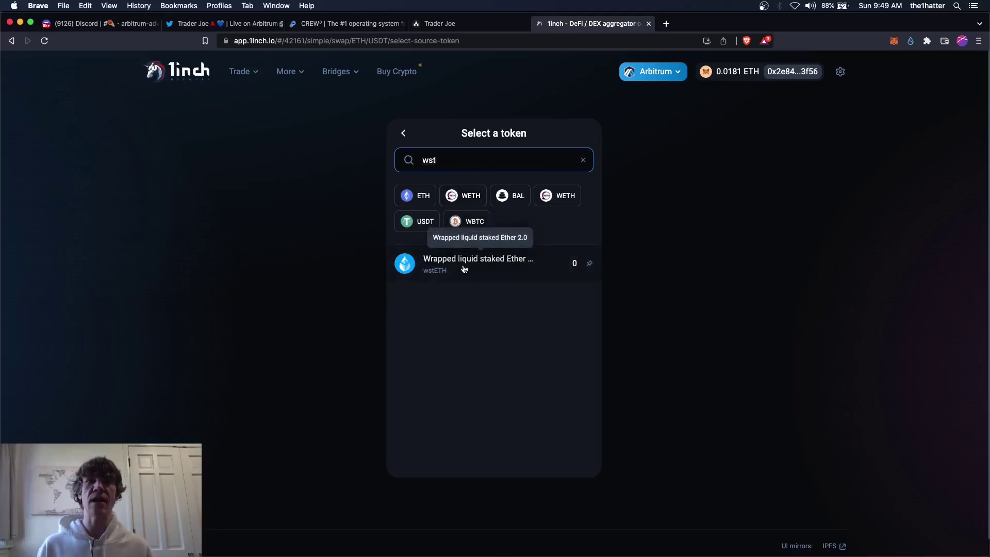
left_click(465, 268)
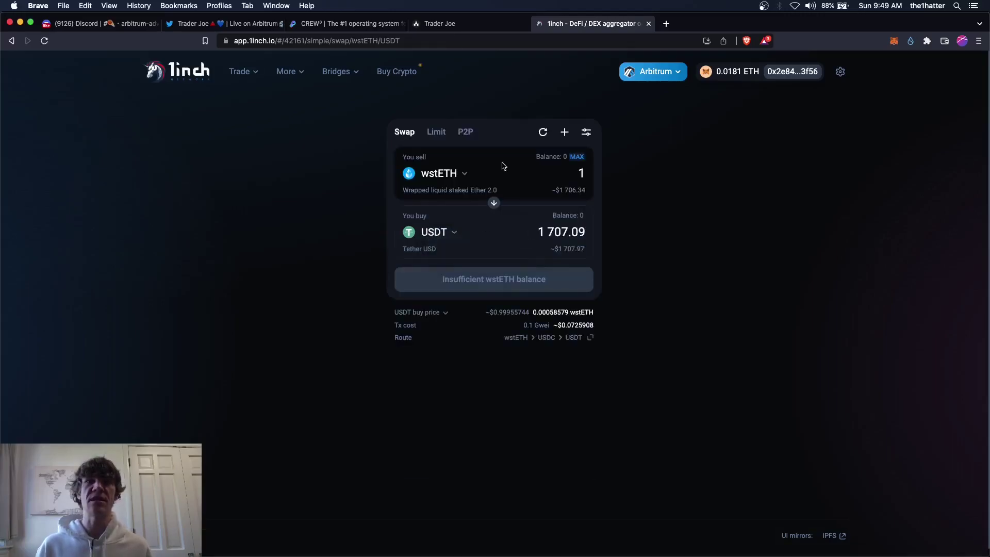
double_click(564, 233)
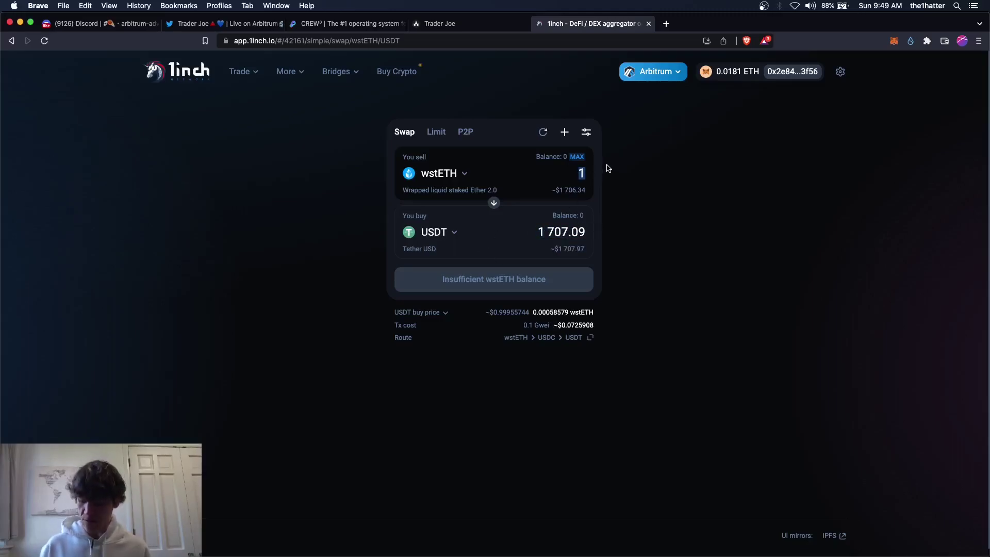
key("BackSpace")
type("0.00")
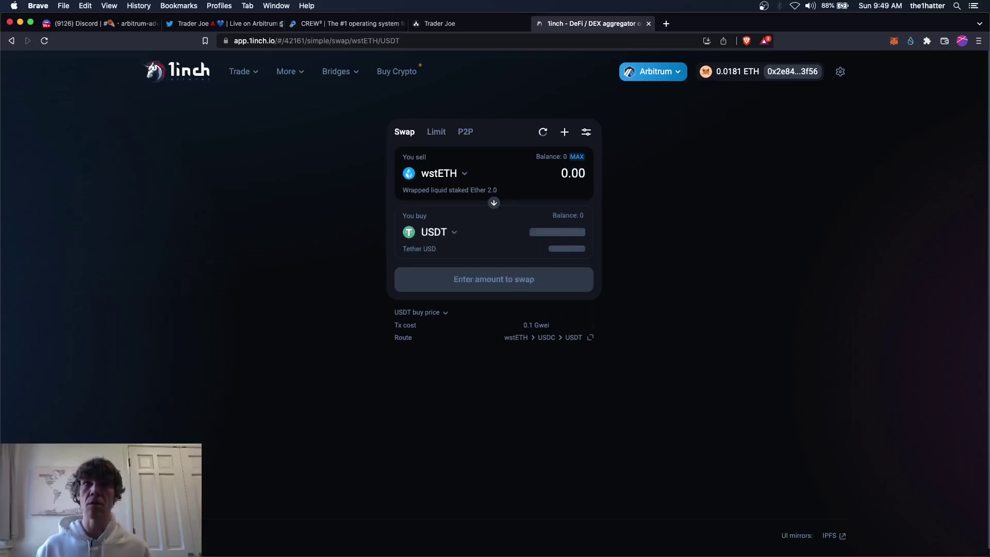
type("3")
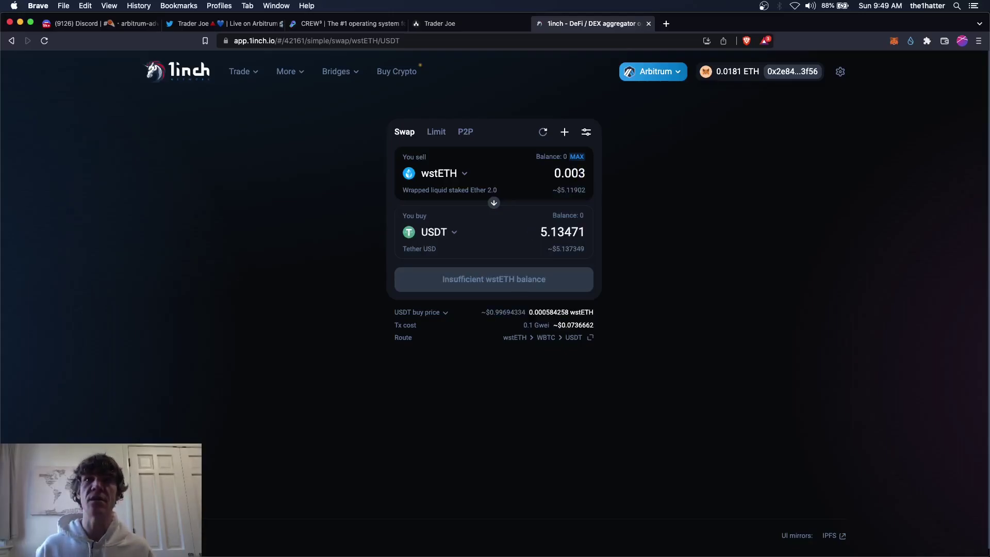
Recheck the guild's wstETH requirement, then flip the pair to sell ETH for wstETH
left_click(456, 23)
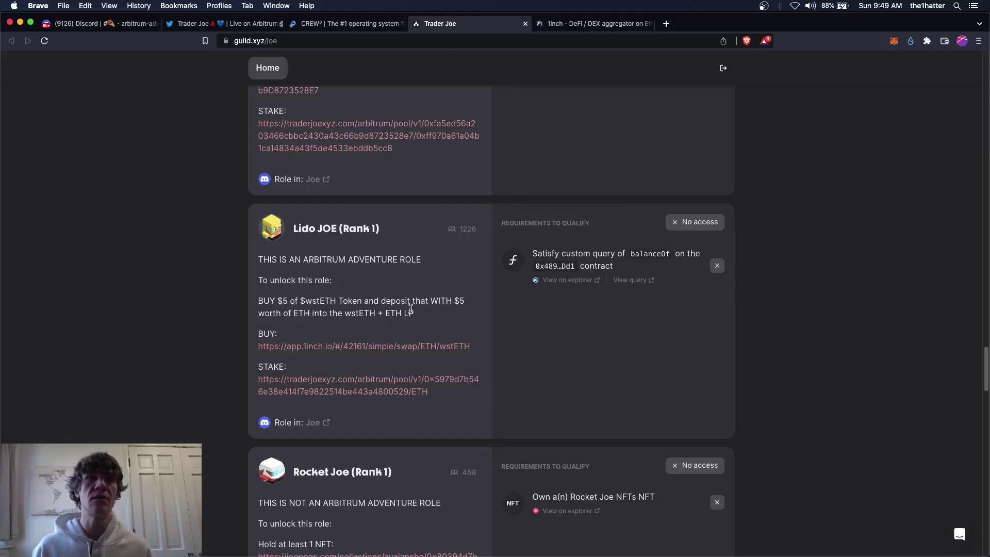
left_click(593, 23)
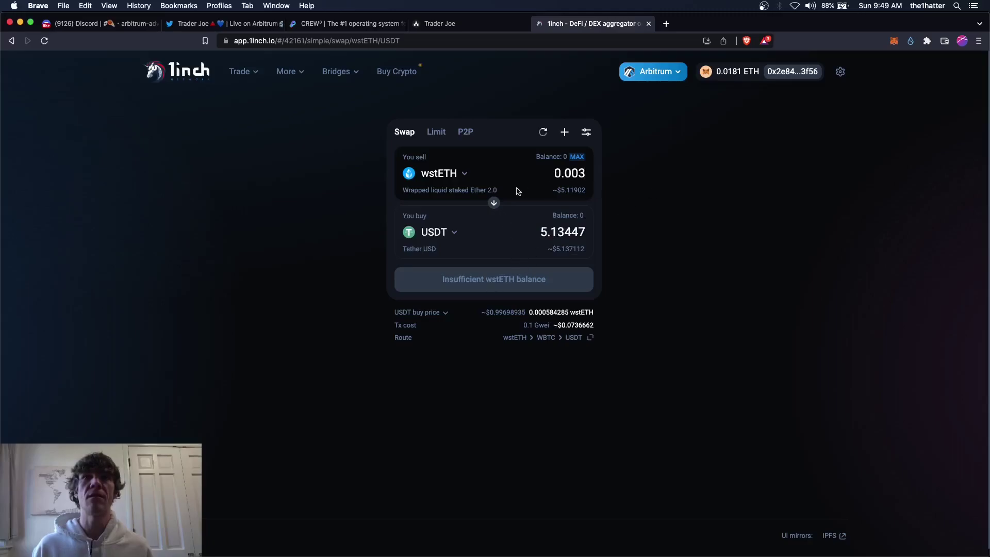
left_click(494, 203)
left_click(439, 173)
left_click(411, 199)
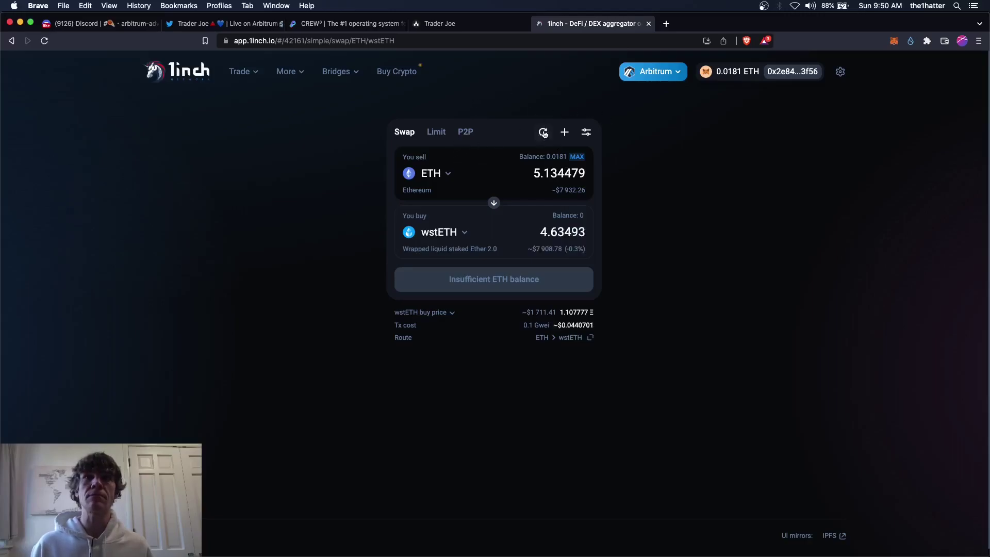
Set the ETH sell amount to 0.0035 for the wstETH swap
left_click(442, 176)
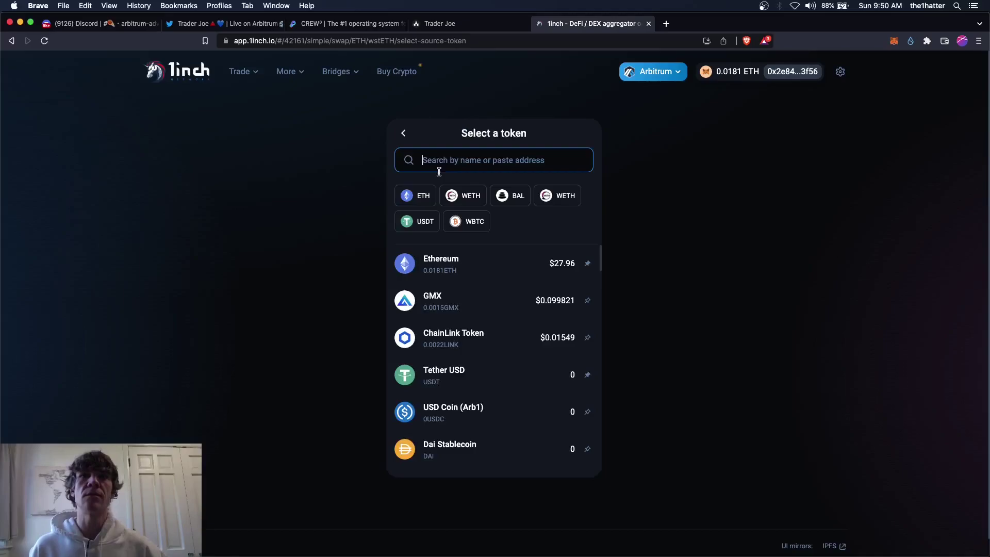
key("Escape")
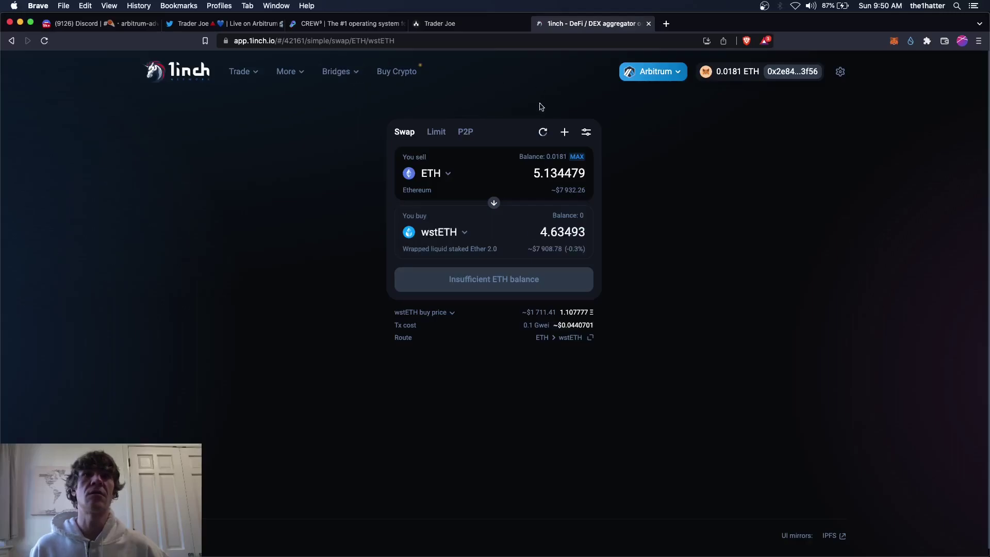
left_click(338, 71)
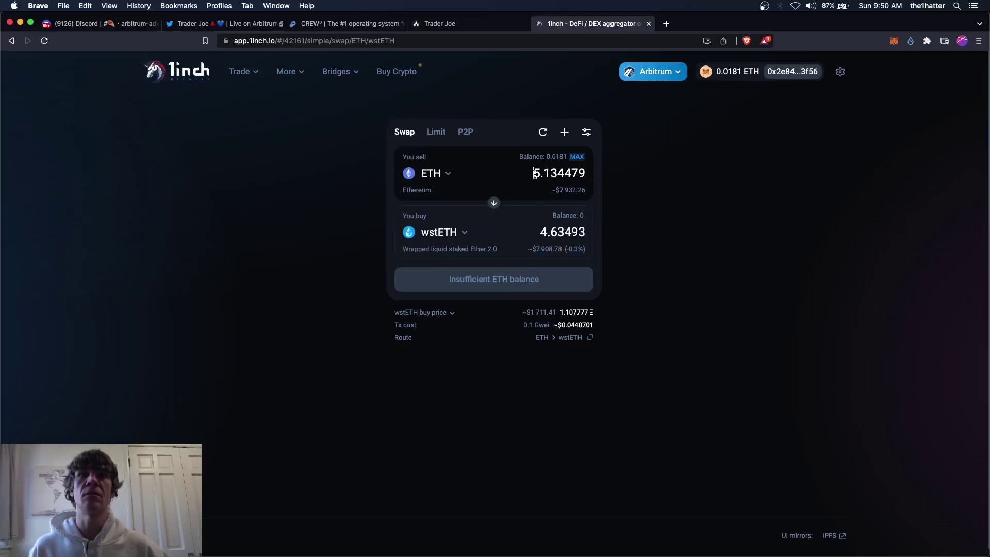
left_click_drag(534, 173, 611, 177)
type("0")
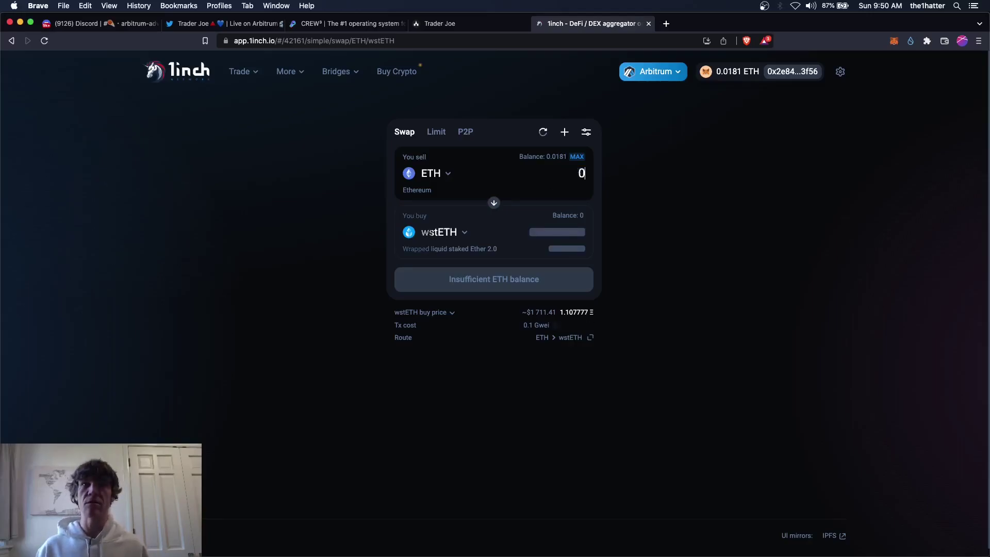
type(".")
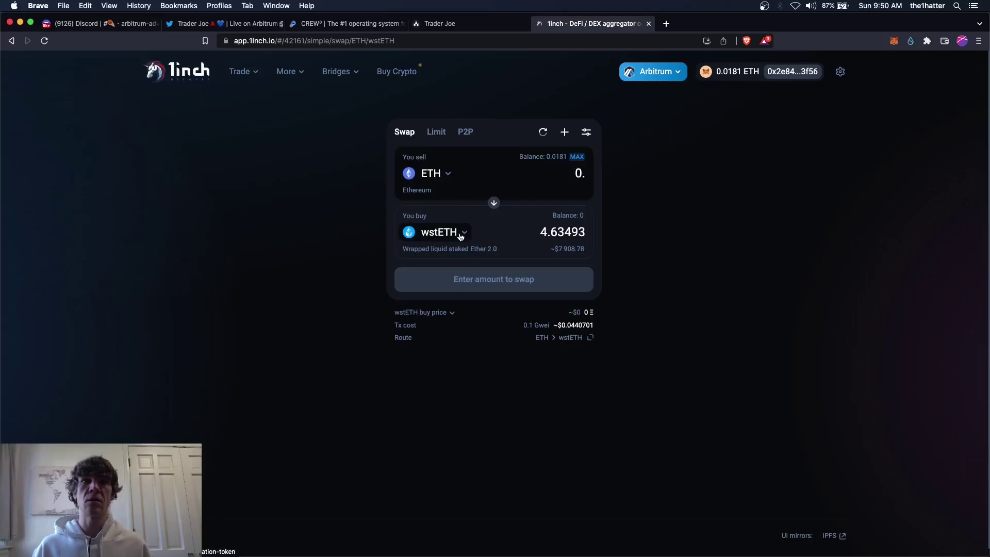
type("00")
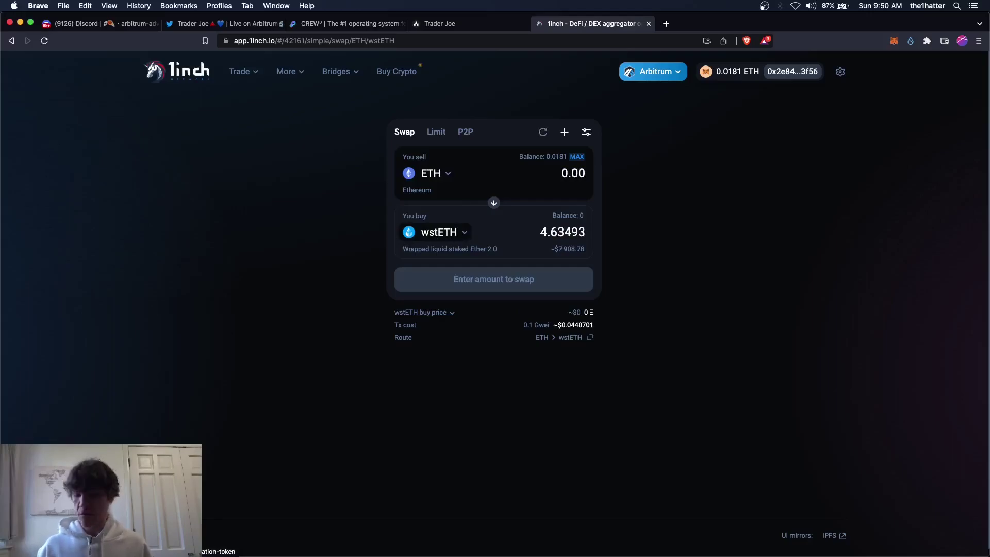
type("3")
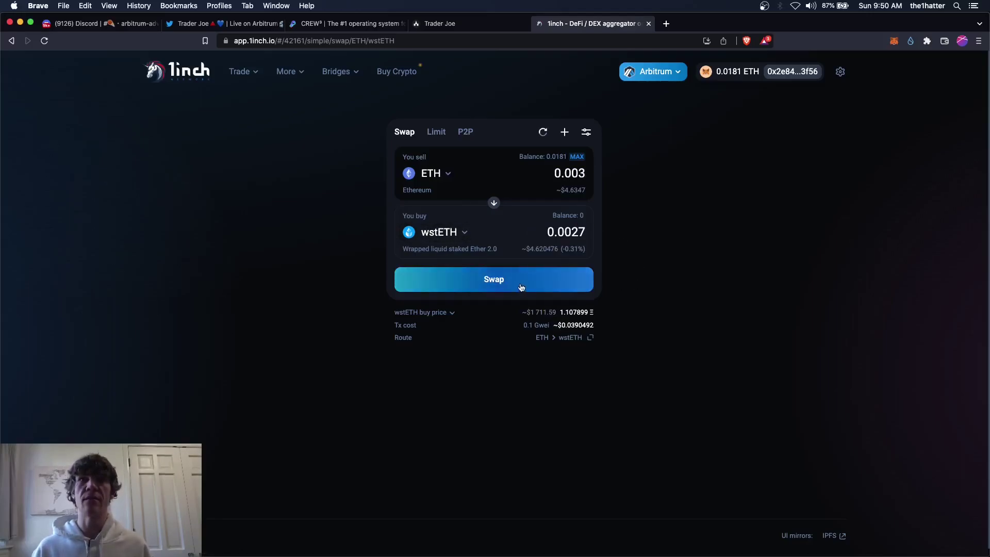
type("5")
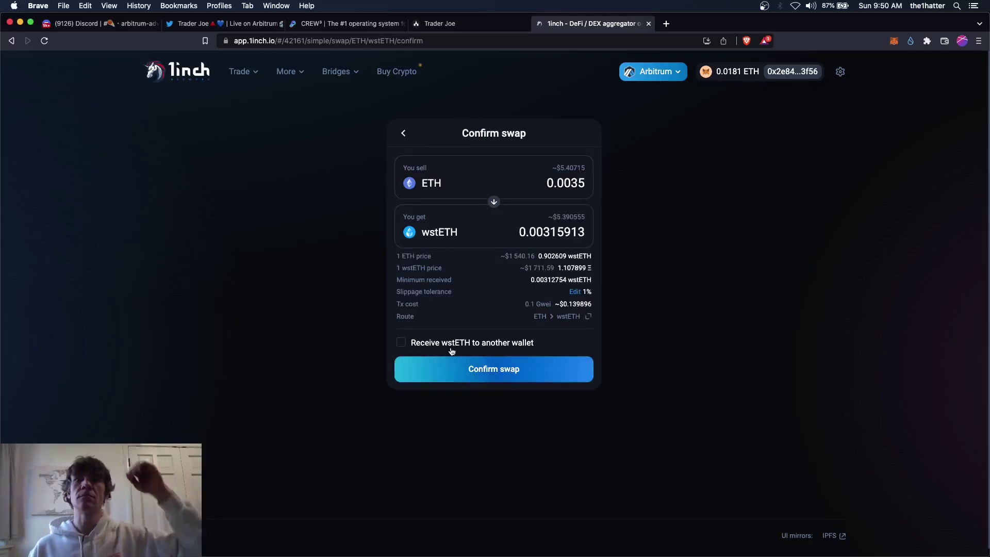
Confirm the 0.0035 ETH-to-wstETH swap in MetaMask and return to the guild page
left_click(503, 370)
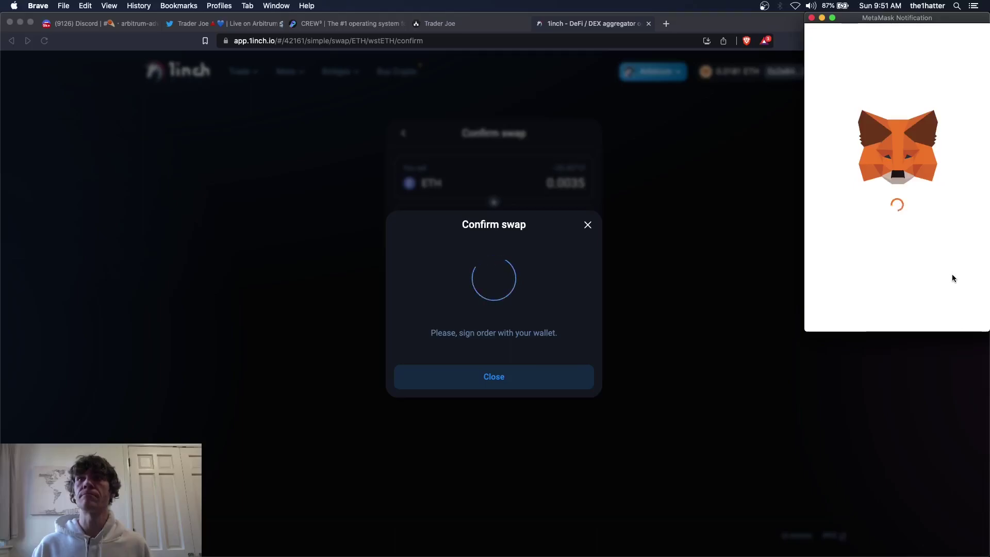
scroll(948, 283, "down", 3)
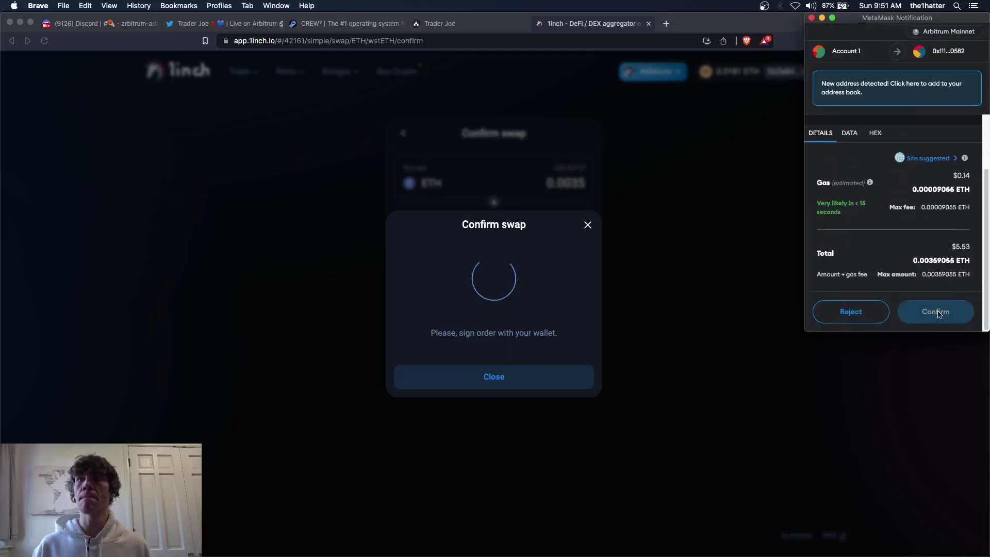
left_click(937, 312)
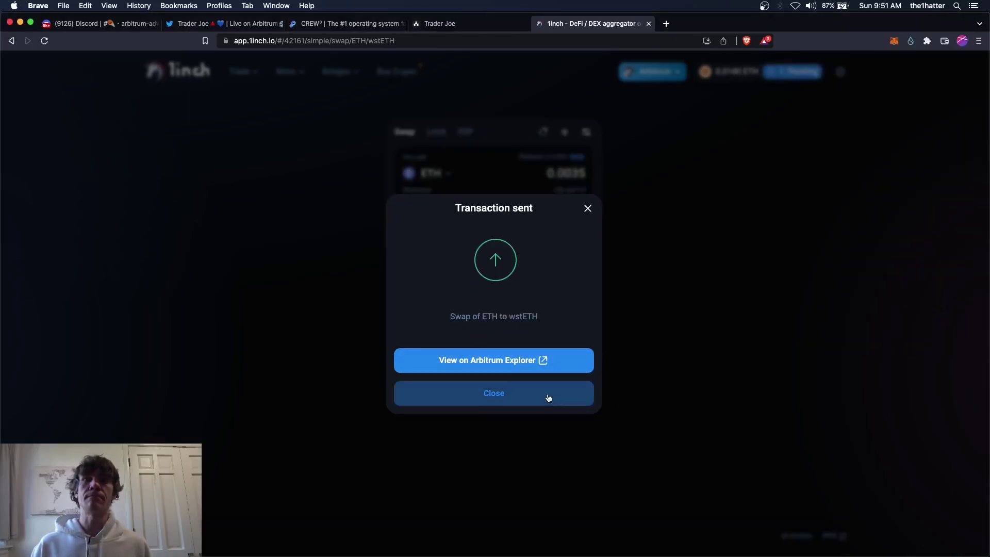
left_click(589, 401)
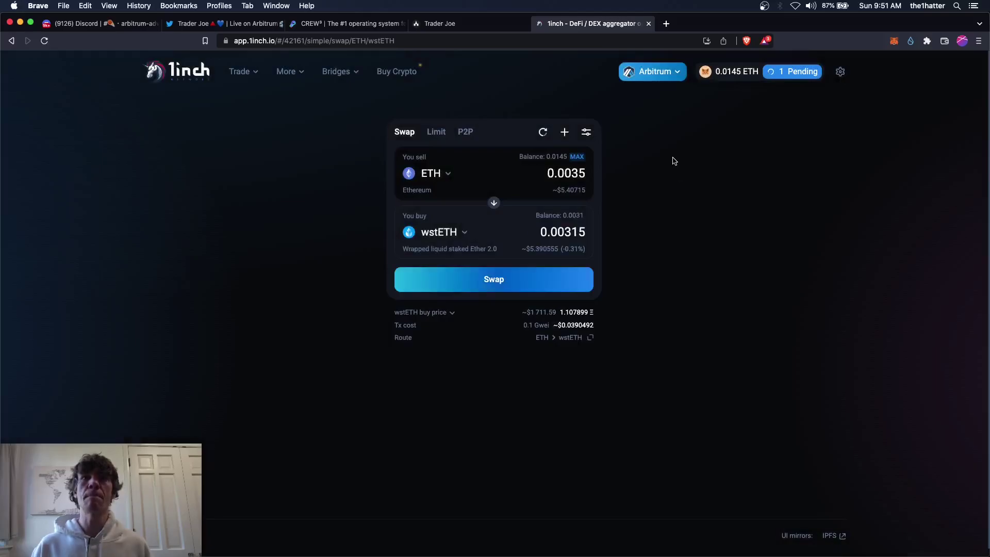
left_click(456, 23)
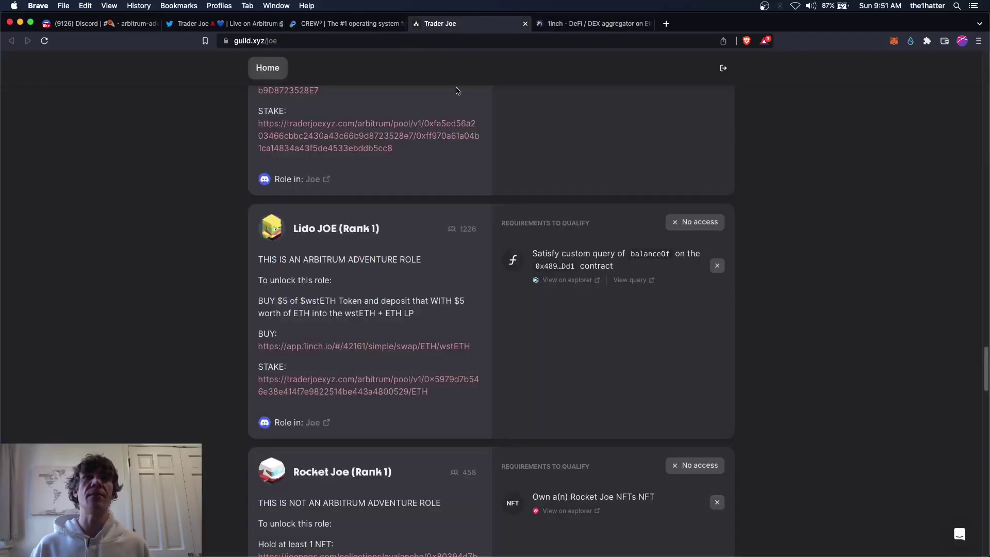
Open Lido JOE's wstETH/ETH pool, fill the full wstETH balance and approve wstETH spending
left_click(391, 386)
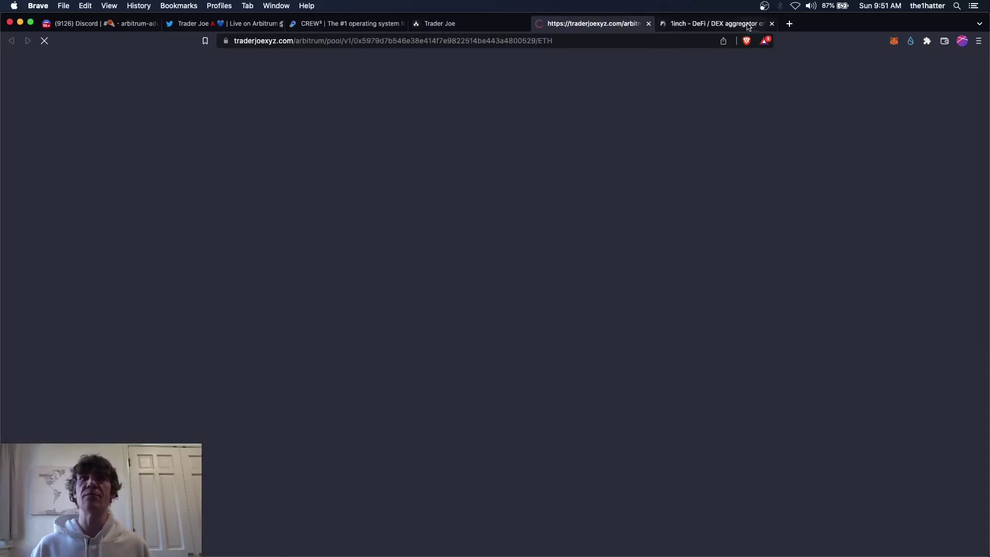
left_click(773, 27)
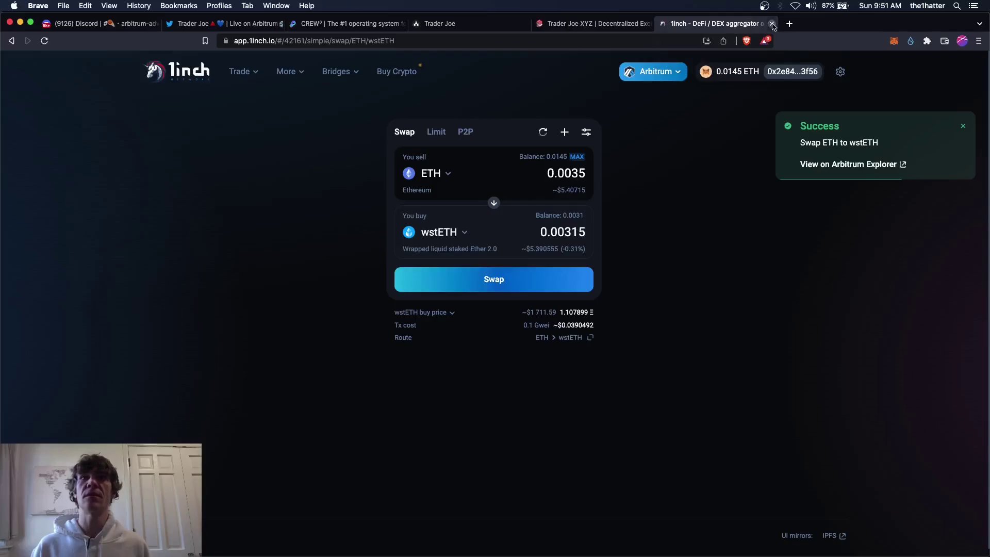
left_click(772, 24)
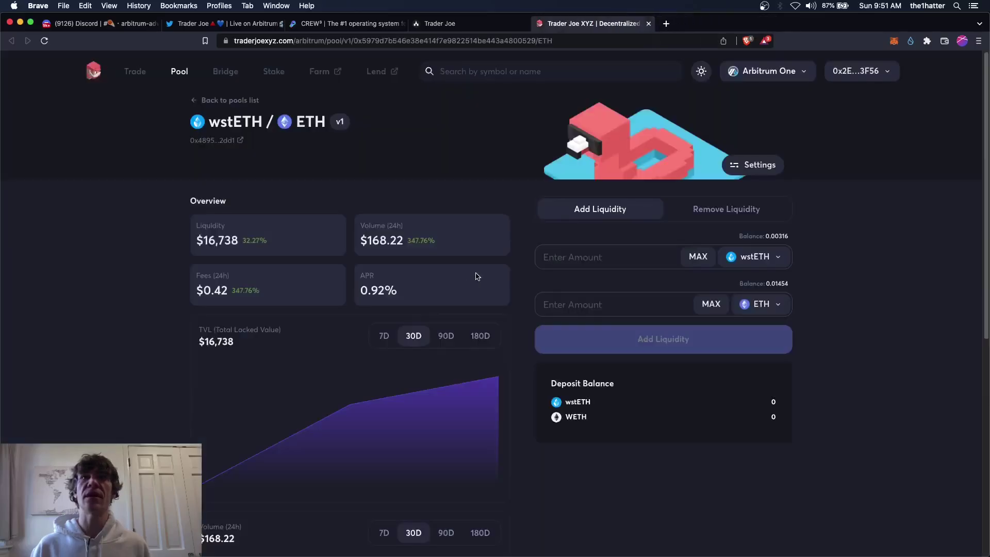
left_click(706, 266)
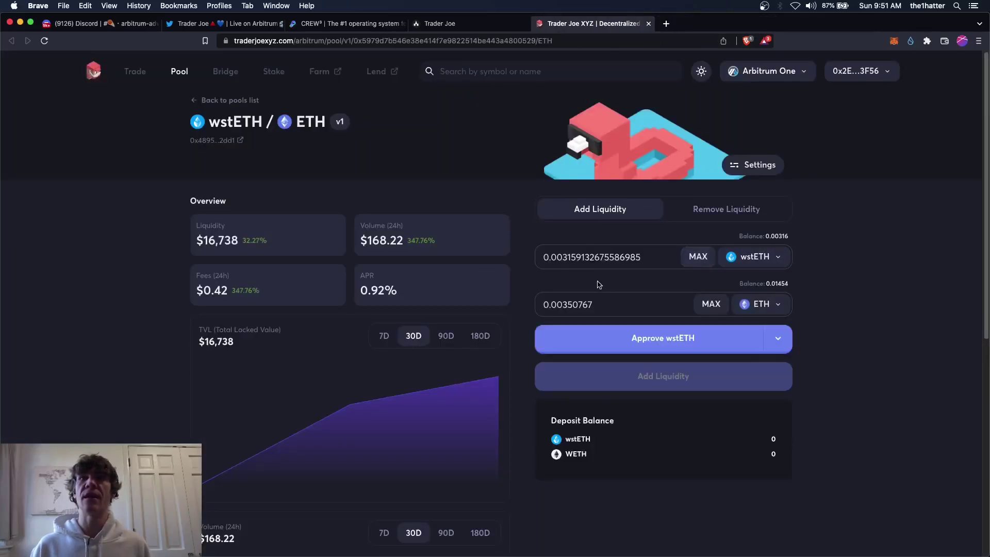
left_click(666, 345)
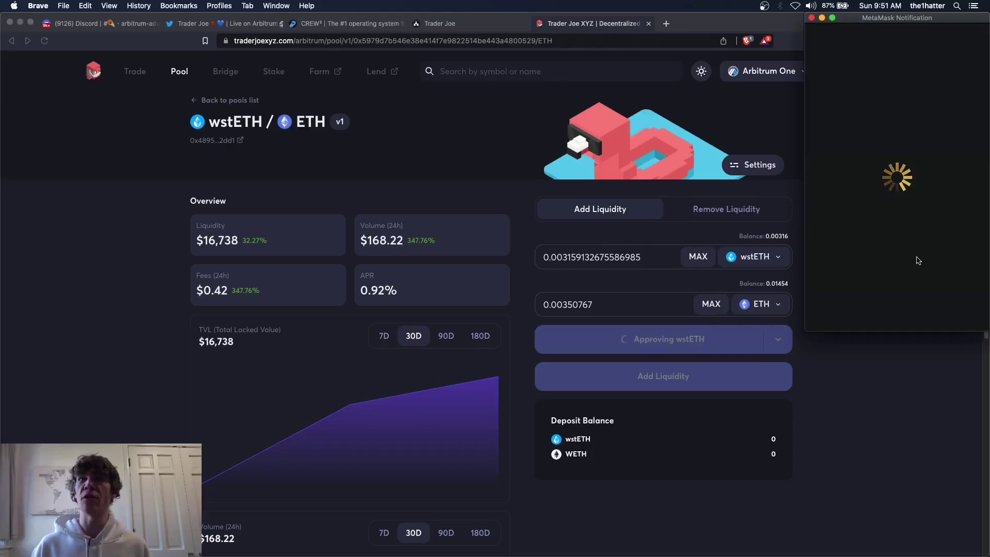
scroll(923, 279, "down", 1)
left_click(938, 315)
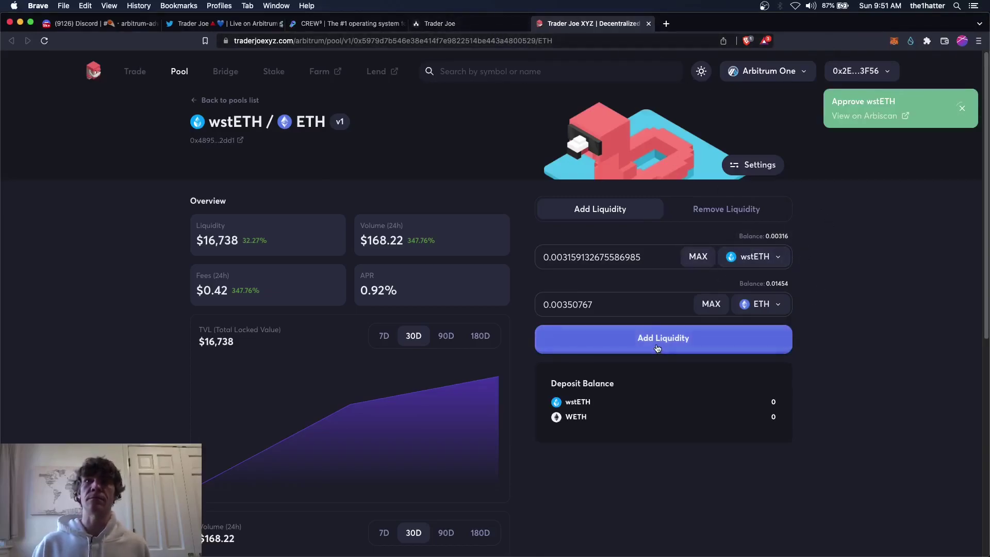
Deposit about 0.00316 wstETH and 0.00351 ETH into the pool, then return to the guild
left_click(716, 344)
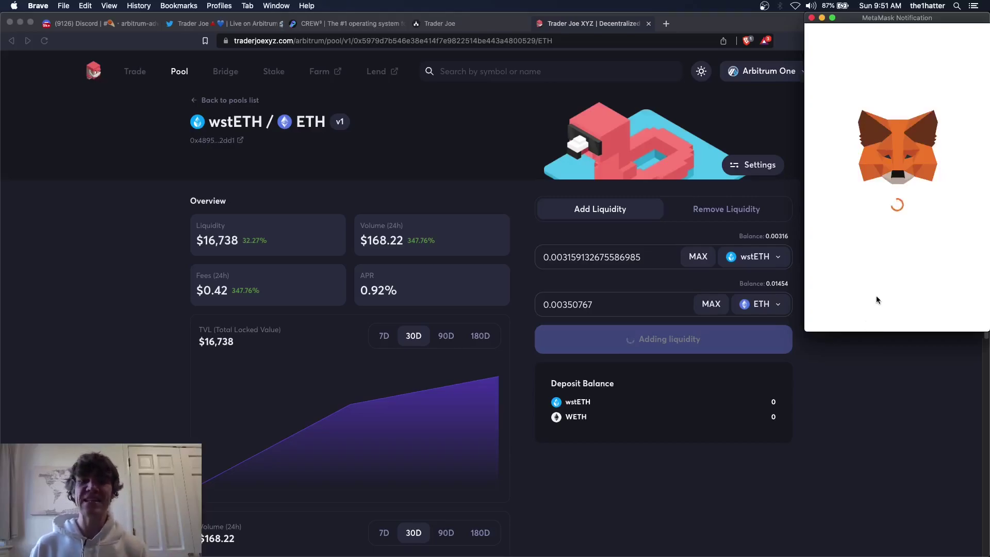
scroll(950, 281, "down", 5)
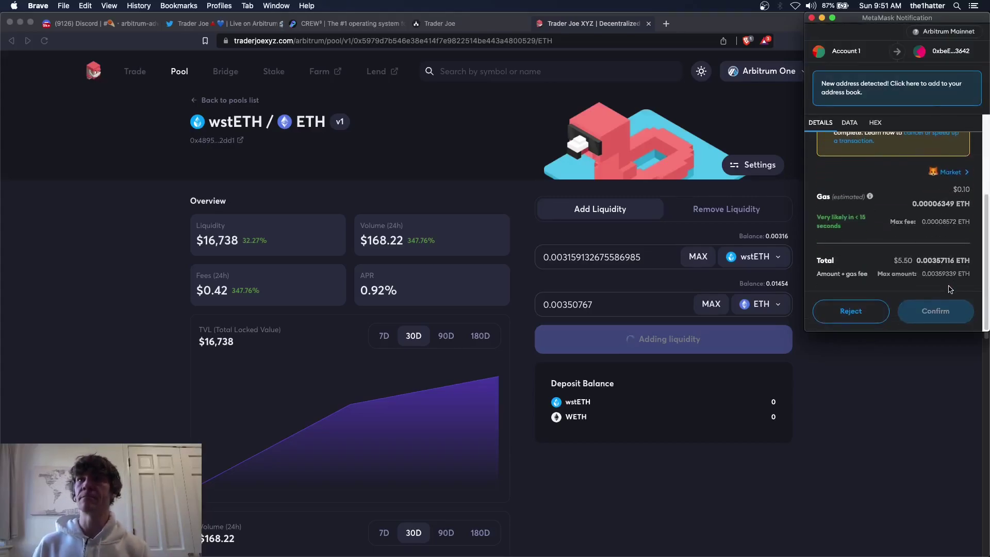
left_click(937, 315)
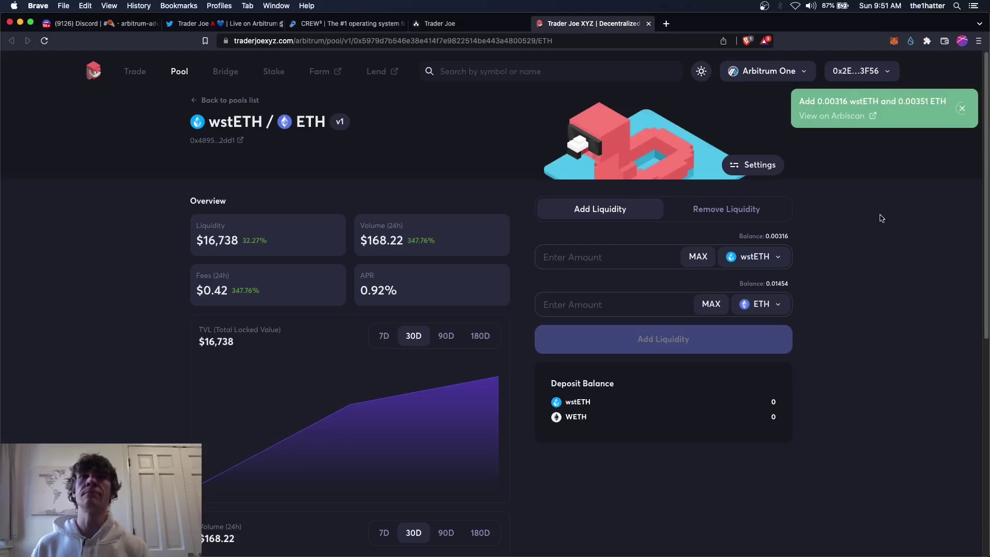
left_click(471, 28)
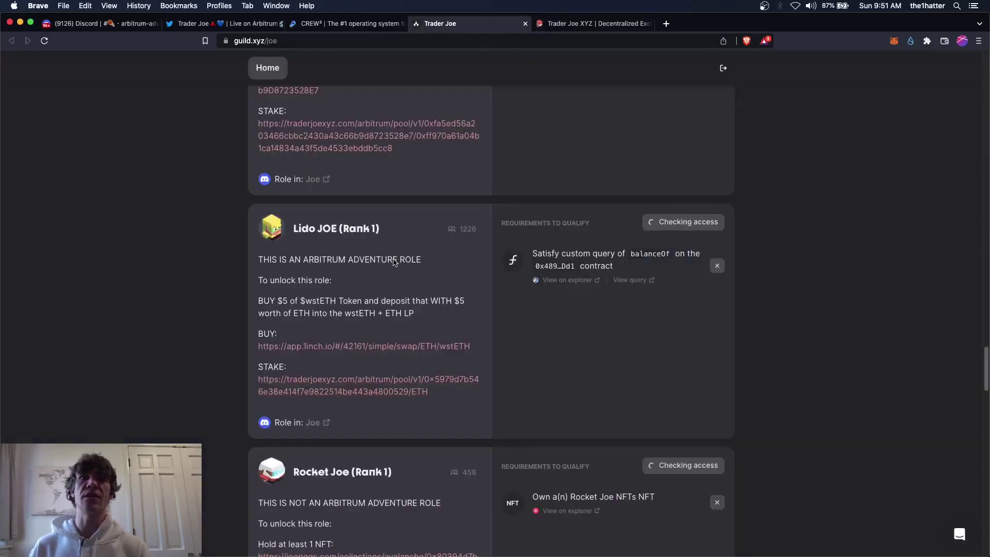
Scroll through the guild.xyz/joe role cards to see which roles show access
scroll(797, 247, "up", 5)
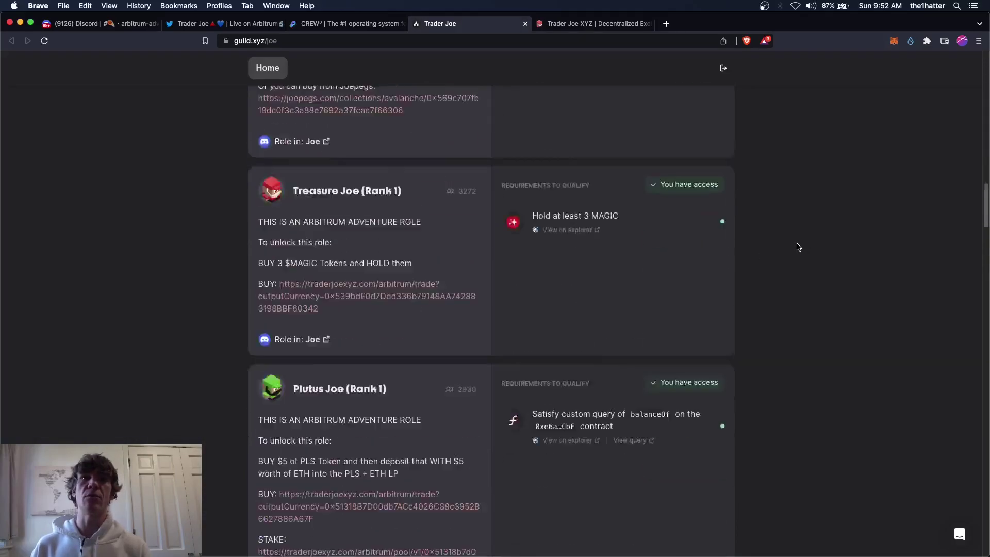
scroll(797, 246, "up", 5)
scroll(797, 247, "up", 5)
scroll(797, 247, "up", 10)
scroll(797, 248, "down", 10)
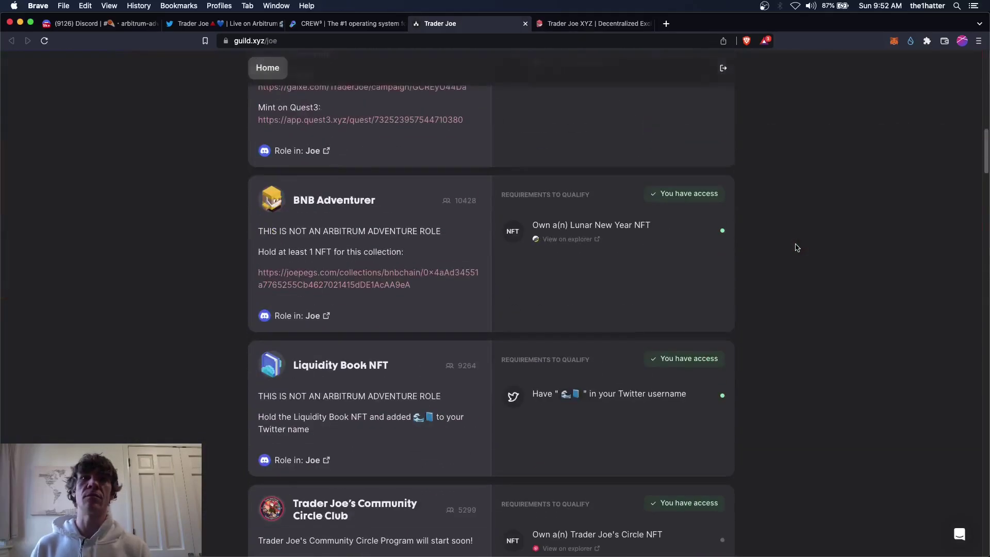
scroll(797, 248, "down", 5)
scroll(797, 246, "down", 5)
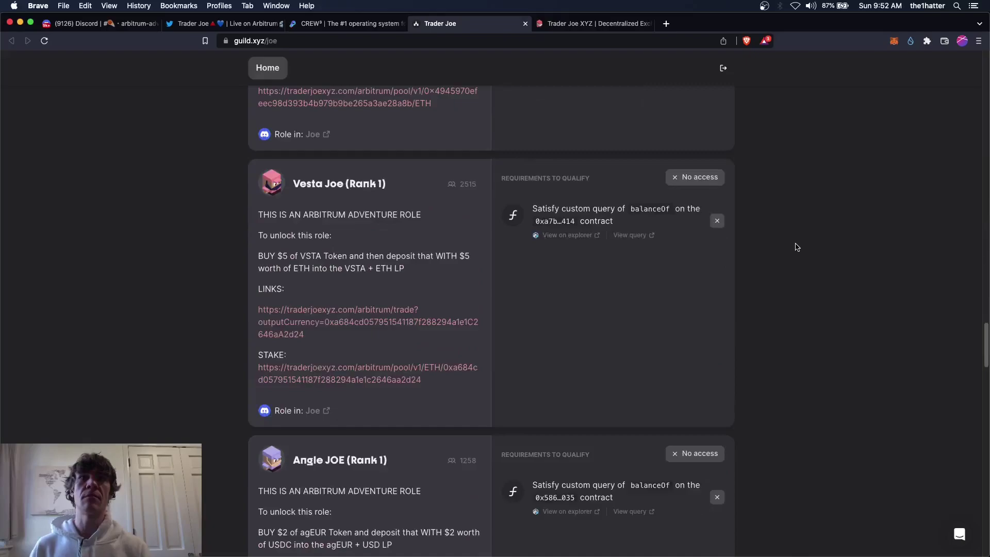
scroll(796, 246, "up", 3)
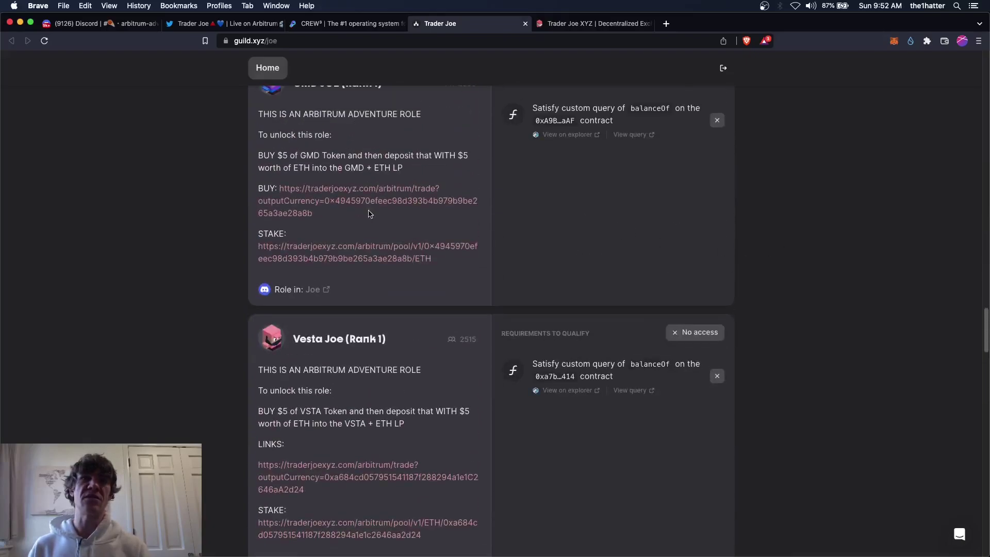
scroll(500, 262, "up", 2)
scroll(507, 261, "down", 1)
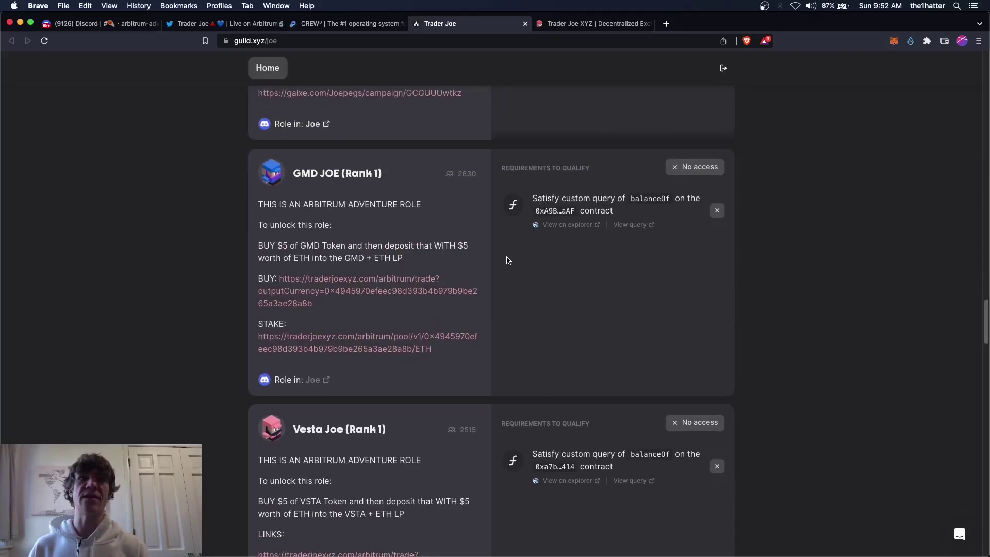
scroll(542, 206, "down", 10)
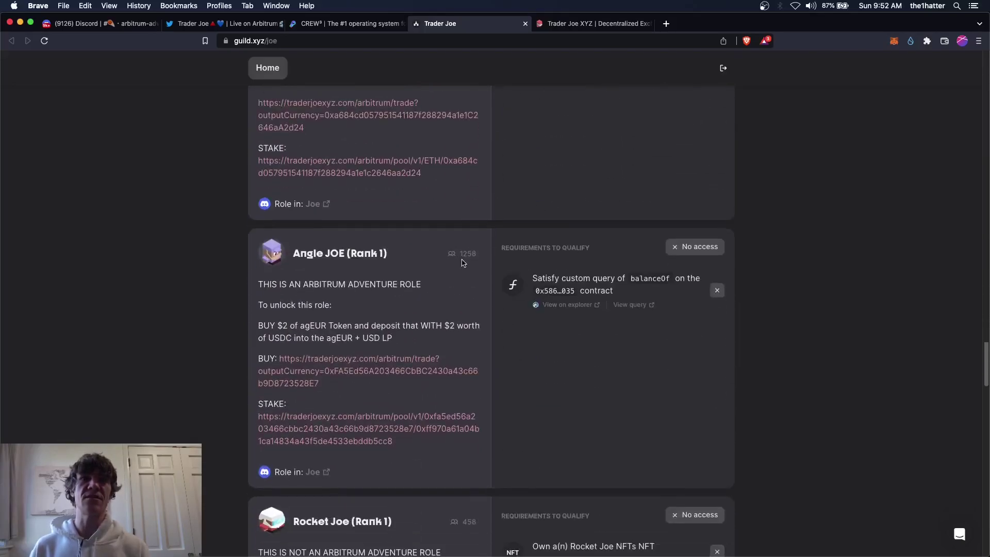
scroll(463, 263, "down", 3)
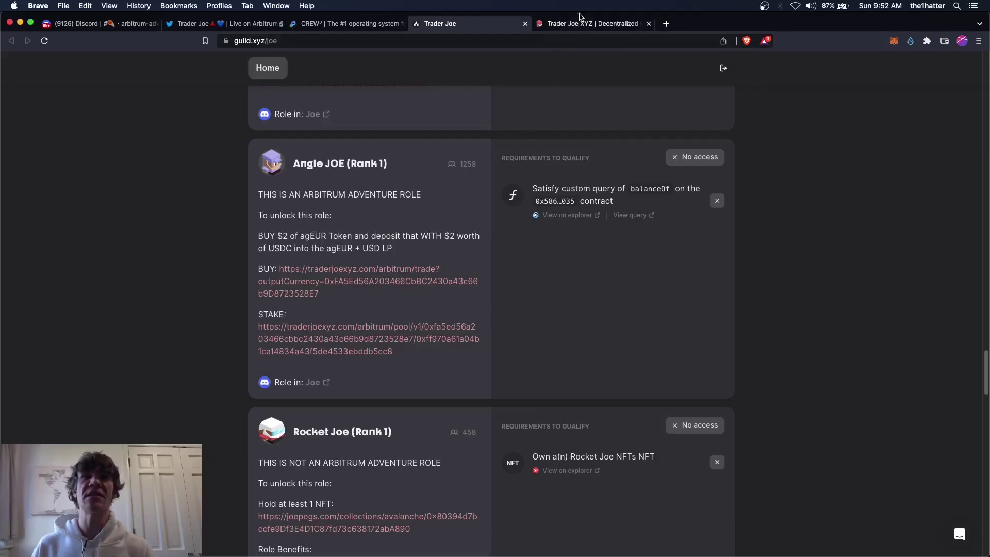
mouse_move(593, 23)
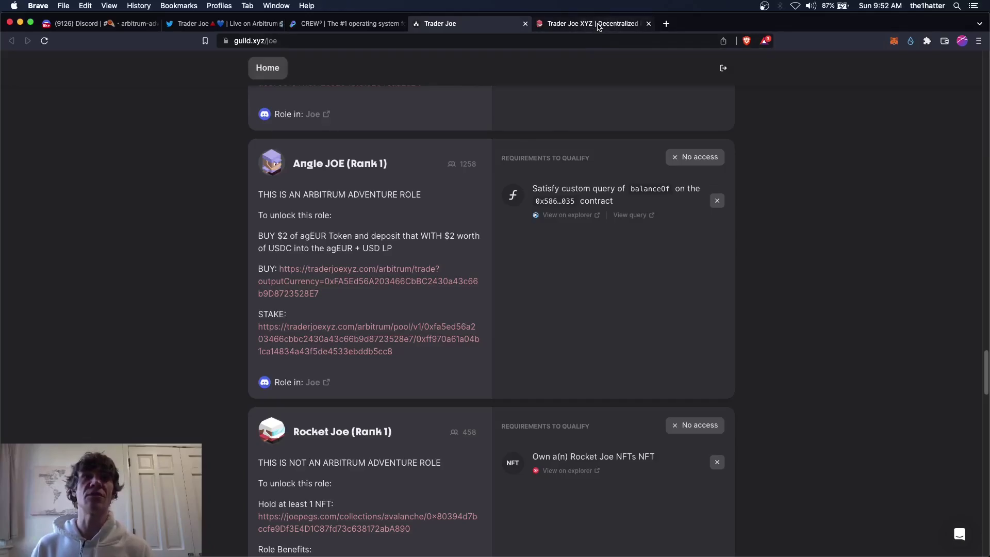
Open Angle JOE's Trader Joe buy link and set the pair to pay ETH for USDC
left_click(375, 281)
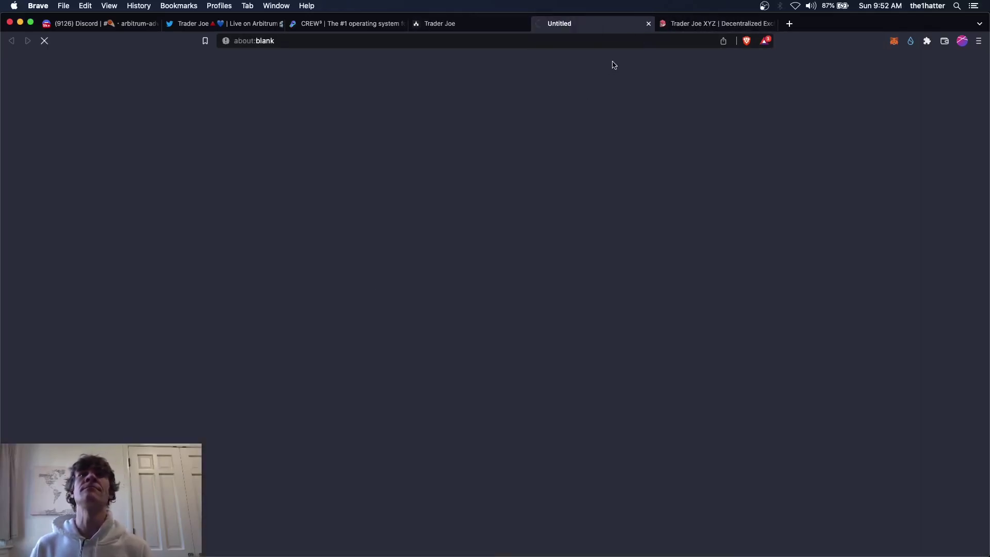
left_click(772, 23)
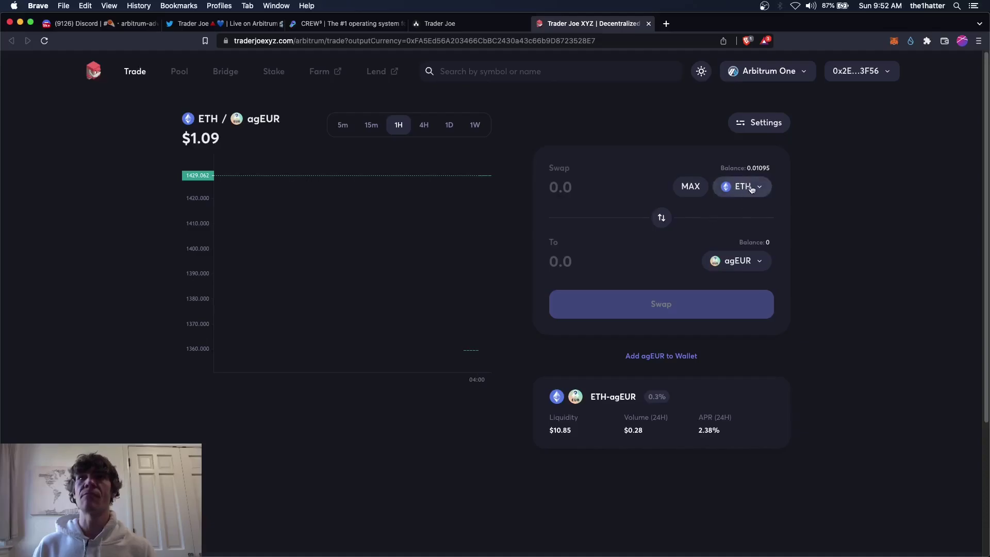
left_click(745, 187)
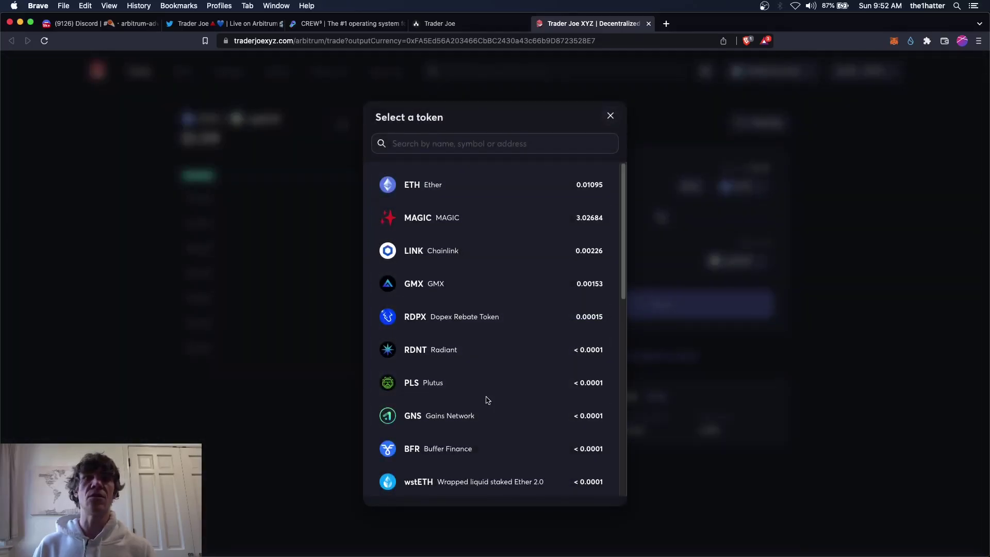
scroll(488, 397, "down", 2)
scroll(495, 369, "down", 3)
left_click(477, 379)
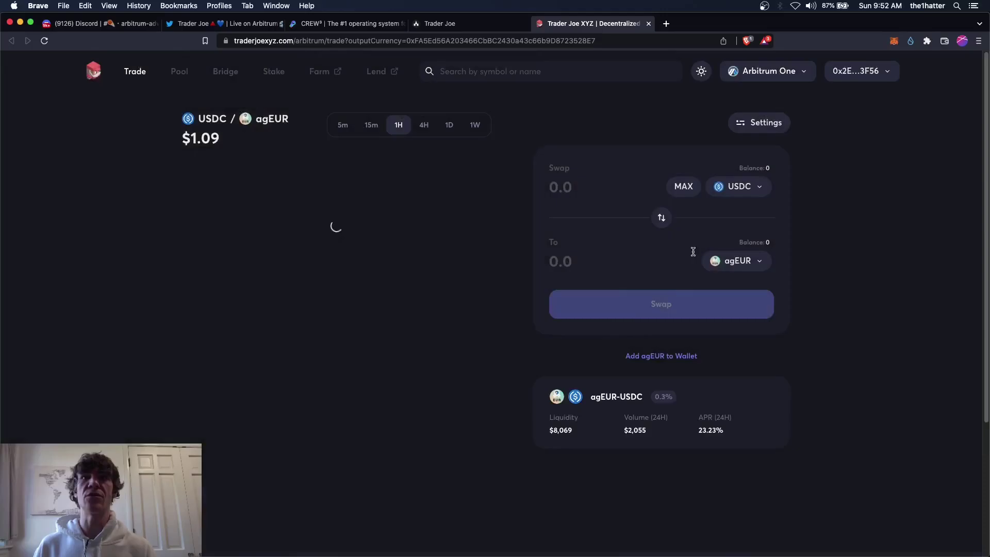
left_click(662, 217)
left_click(739, 199)
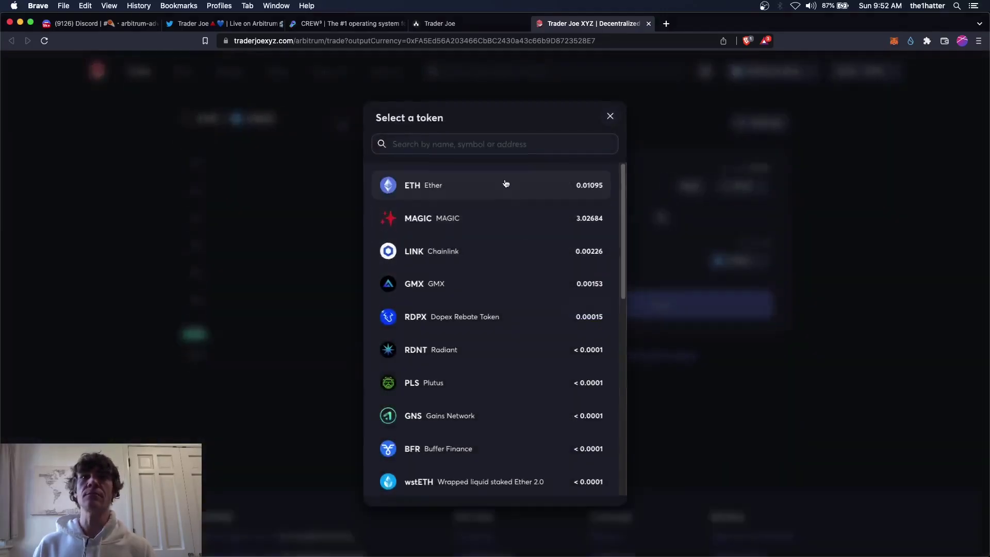
left_click(504, 184)
Swap about 0.00324 ETH for 5 USDC, confirming in MetaMask
left_click(583, 186)
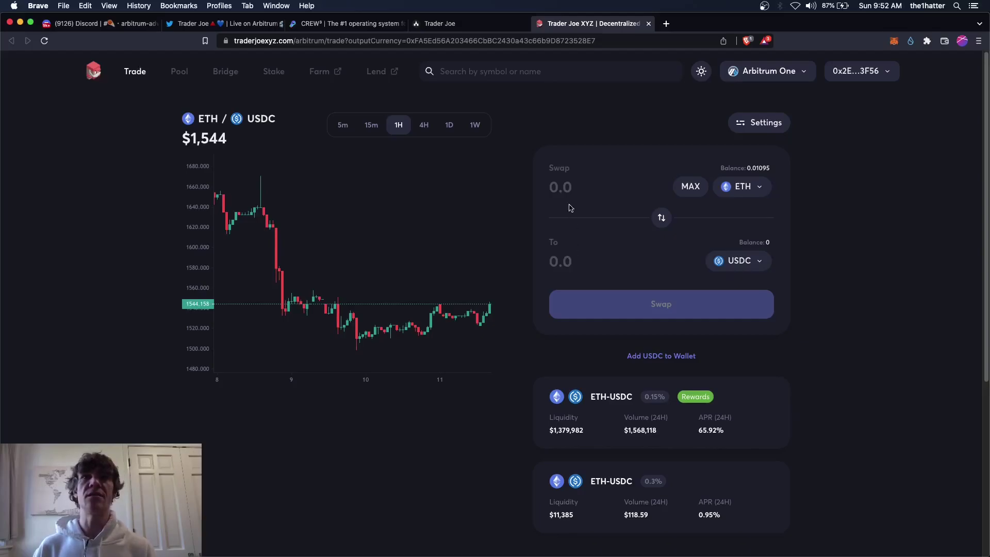
left_click(490, 23)
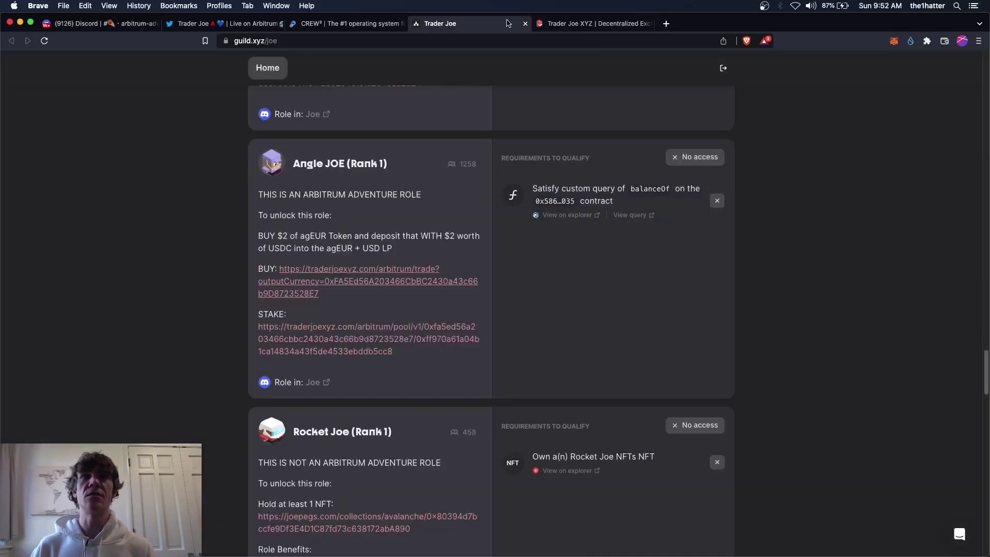
left_click(585, 23)
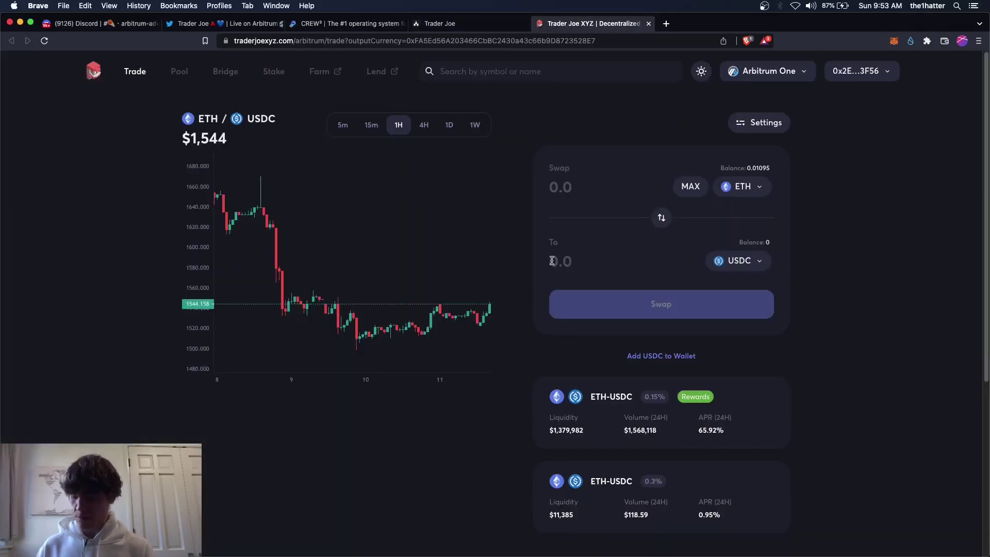
type("5")
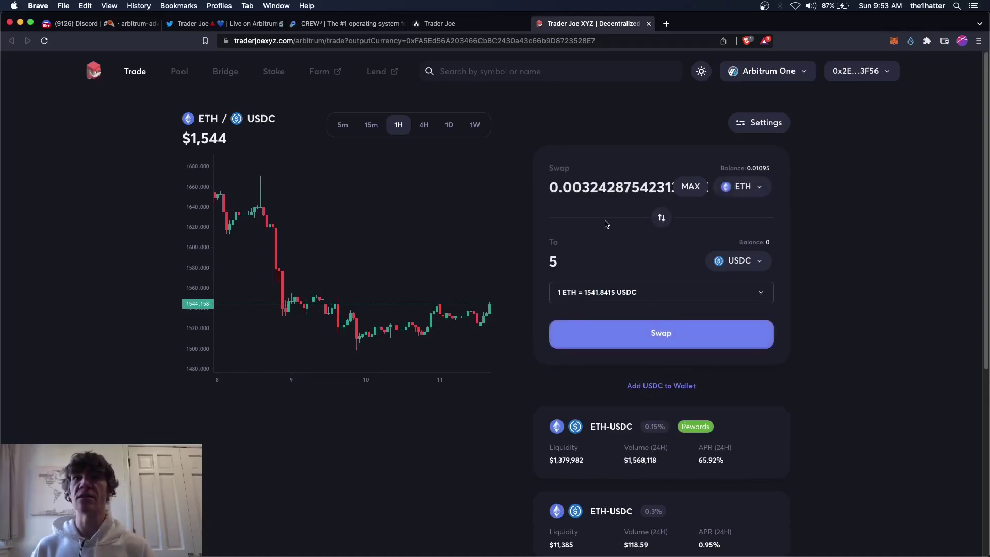
left_click(667, 330)
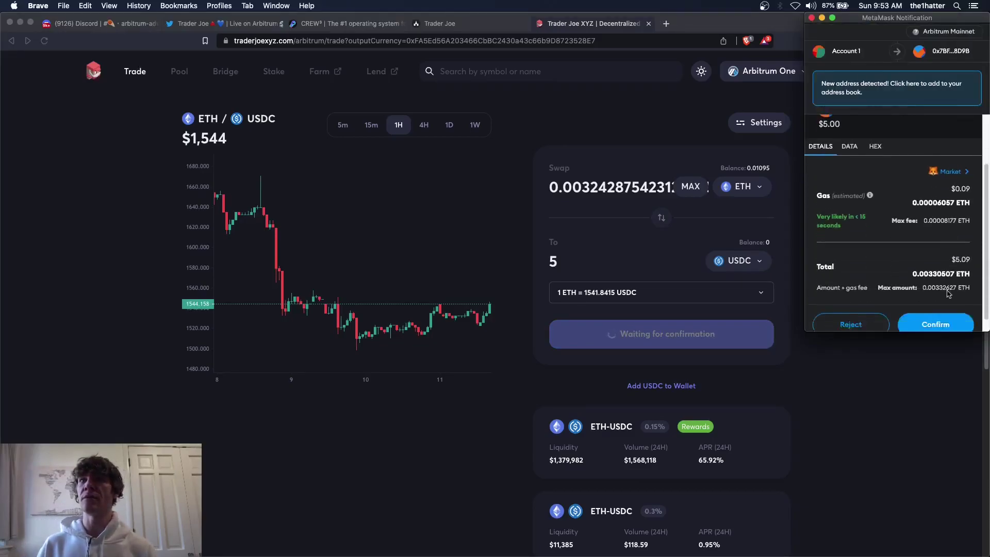
left_click(942, 310)
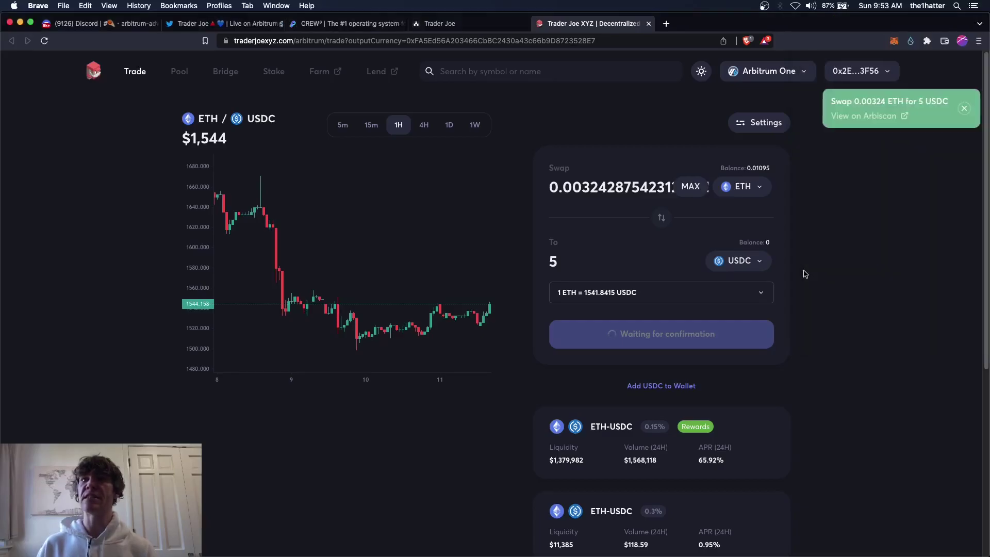
Flip the pair so USDC is paid and choose agEUR as the token received
left_click(662, 218)
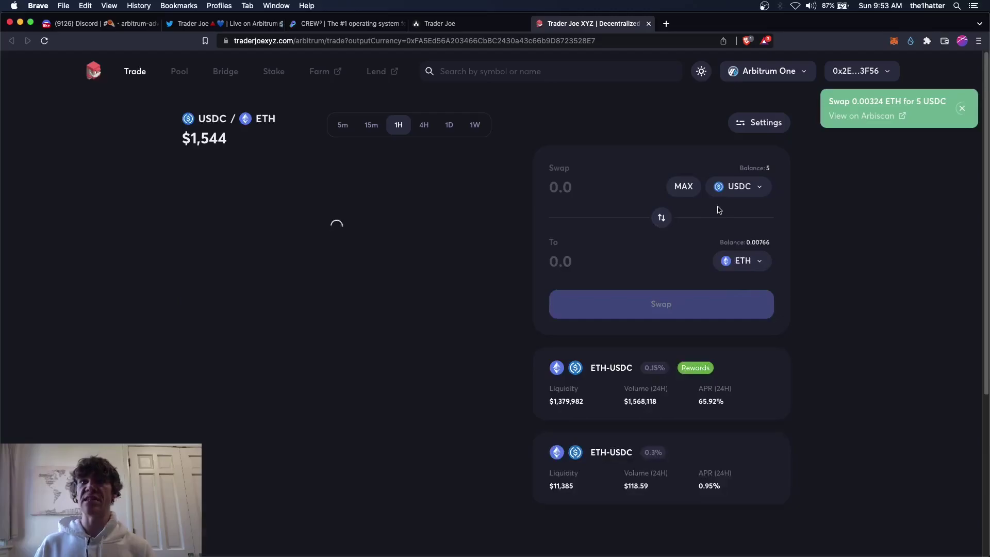
left_click(760, 264)
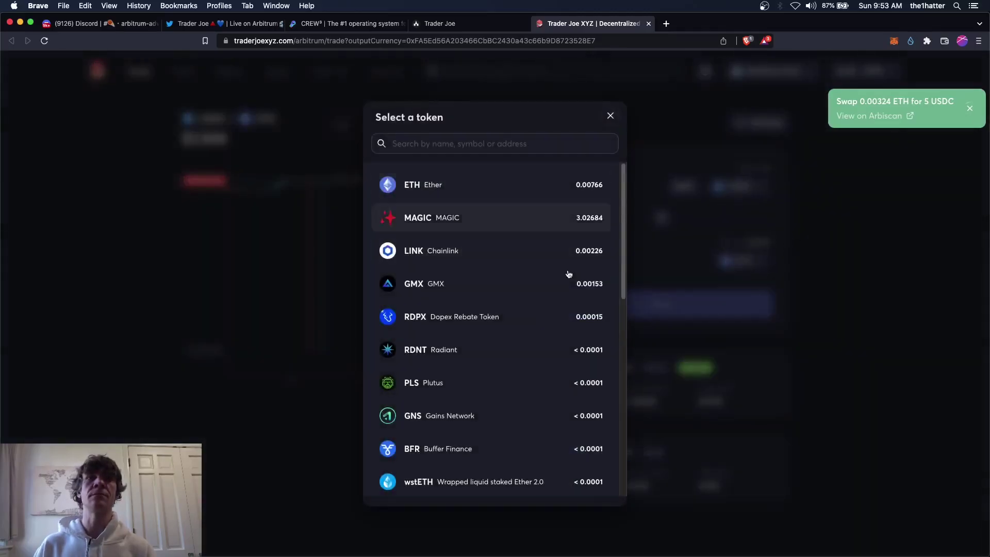
left_click(514, 144)
left_click(481, 26)
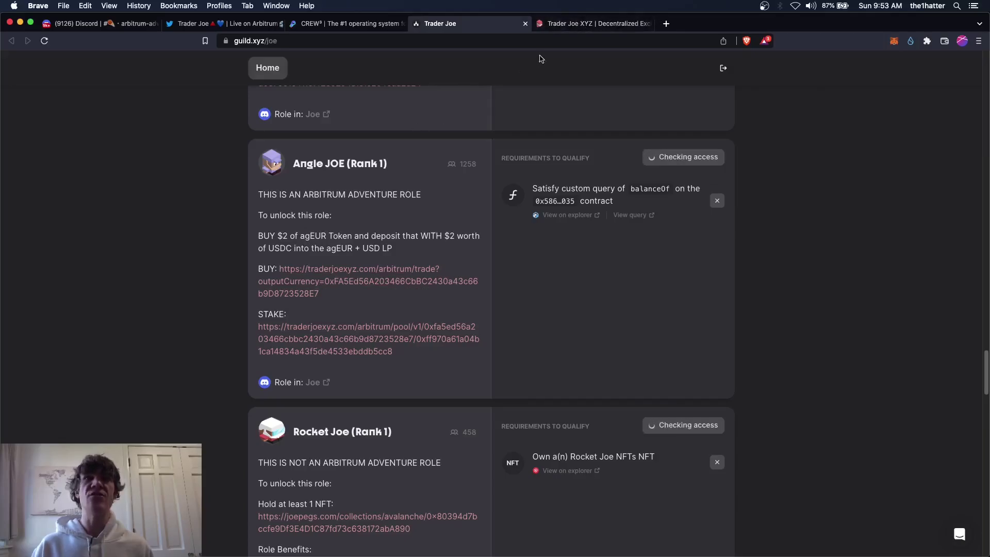
left_click(573, 25)
type("ag")
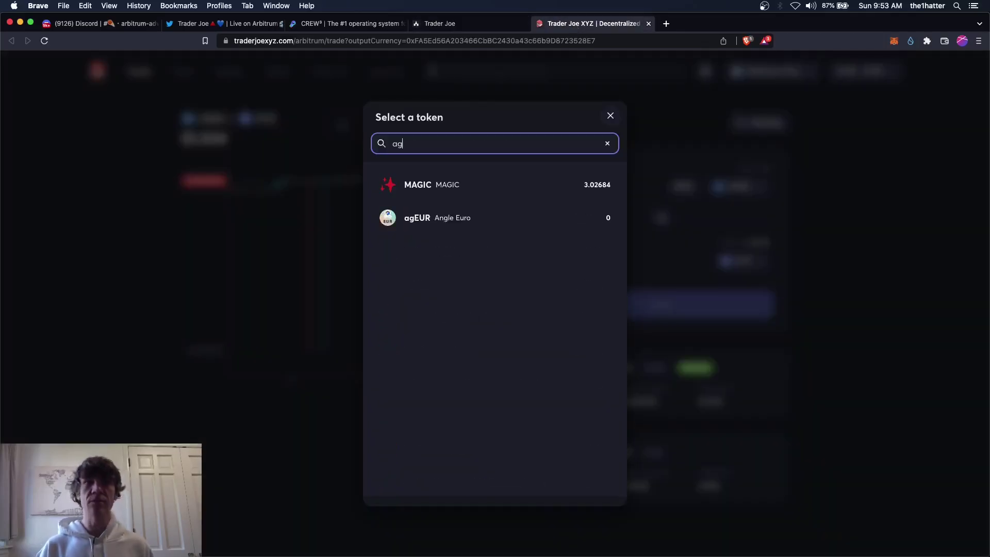
left_click(457, 223)
Enter 2.5 USDC and approve Trader Joe to spend USDC in MetaMask
left_click(595, 193)
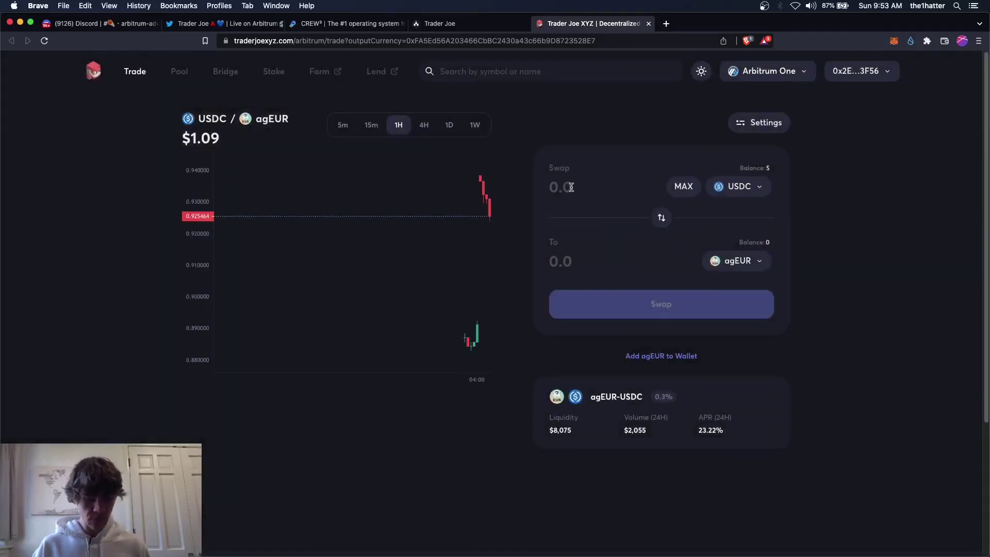
type("2.5")
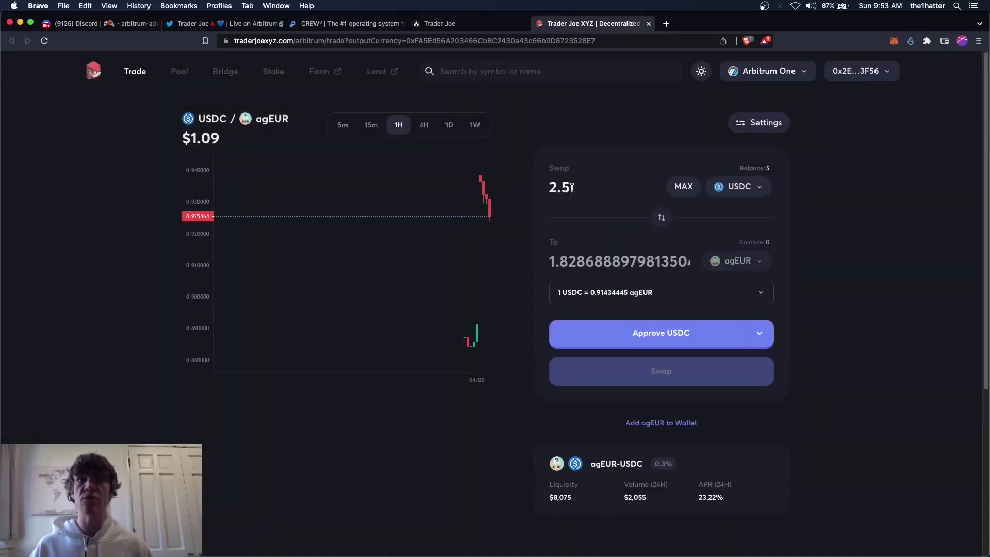
left_click(670, 343)
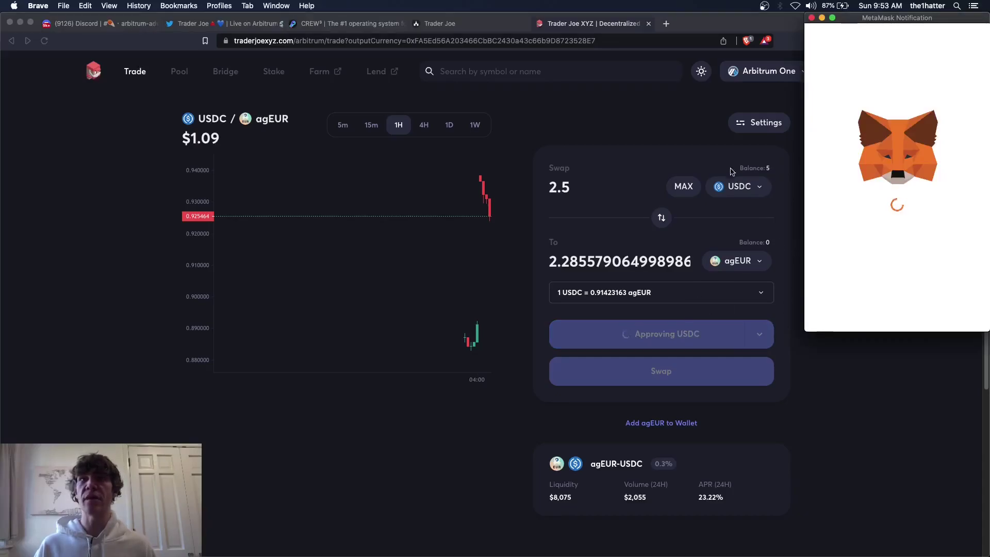
scroll(937, 299, "down", 2)
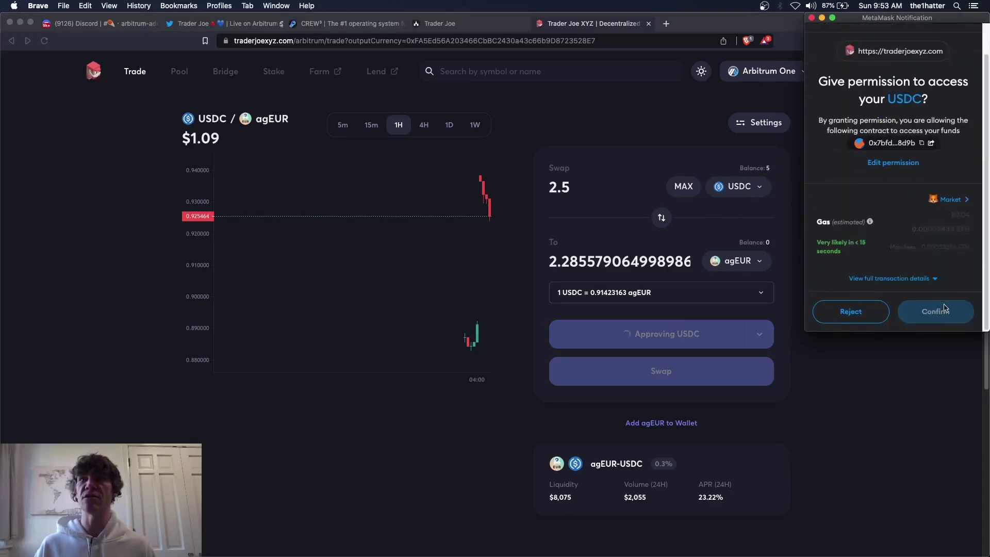
left_click(947, 318)
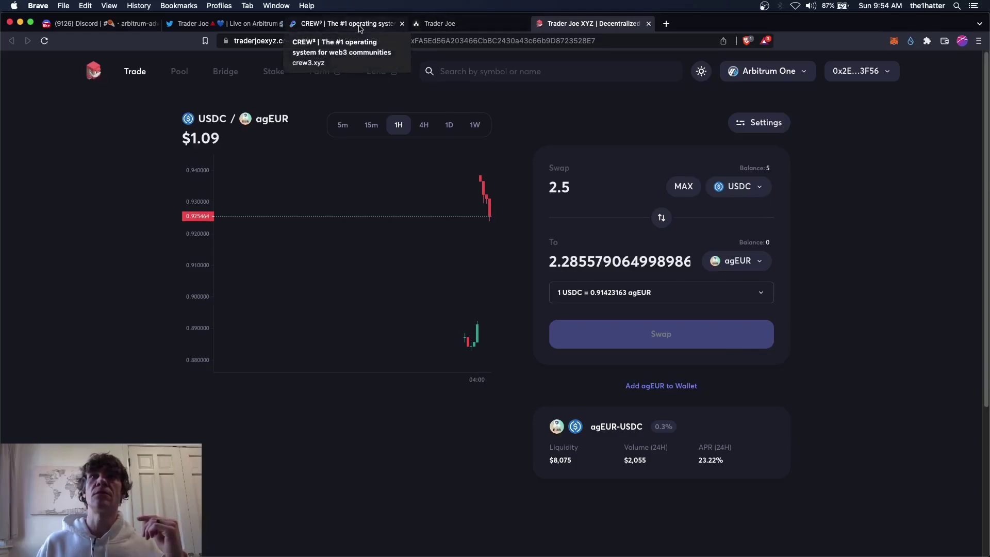
Reload the page and swap 2.5 USDC for about 2.28 agEUR, confirming in MetaMask
left_click(45, 41)
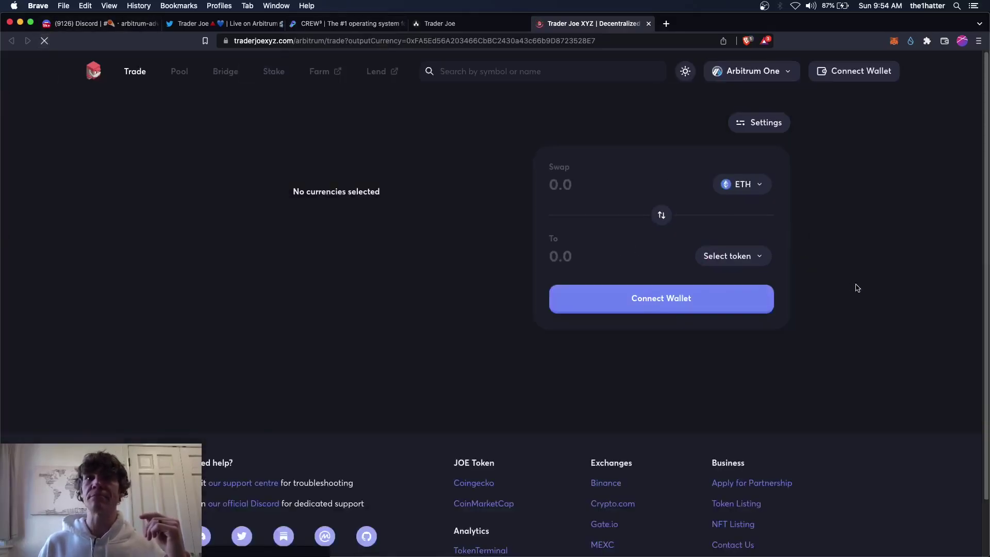
left_click(757, 189)
left_click(542, 214)
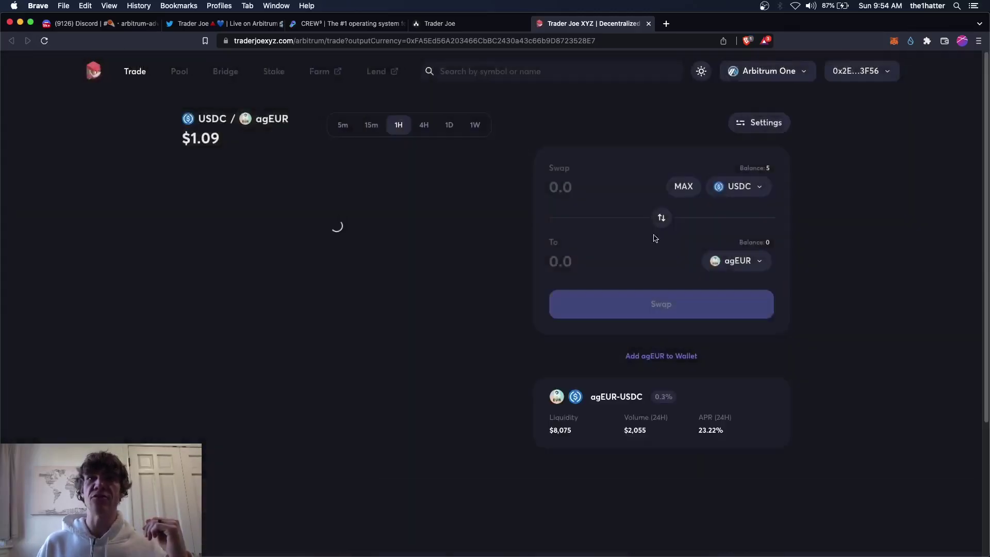
left_click(588, 187)
type("2.5")
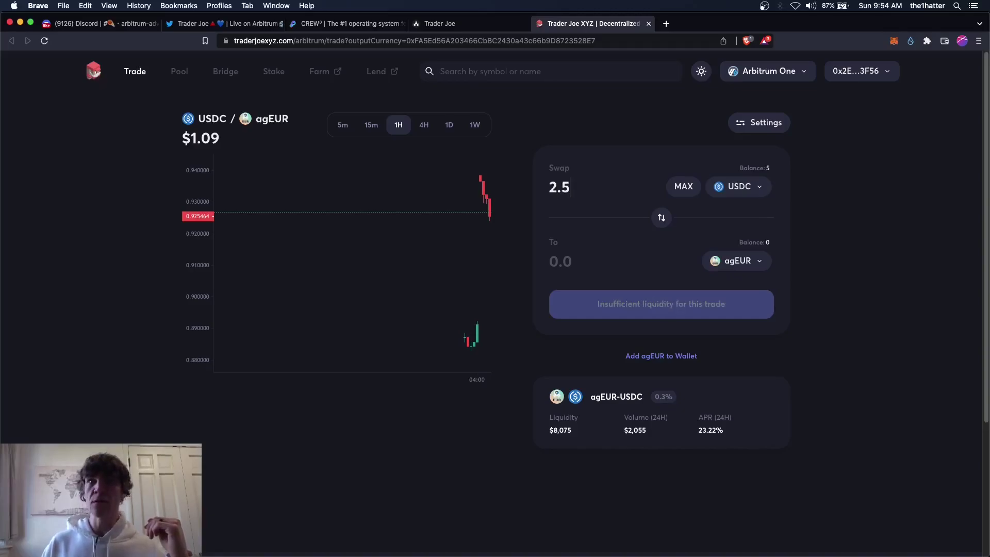
left_click(677, 333)
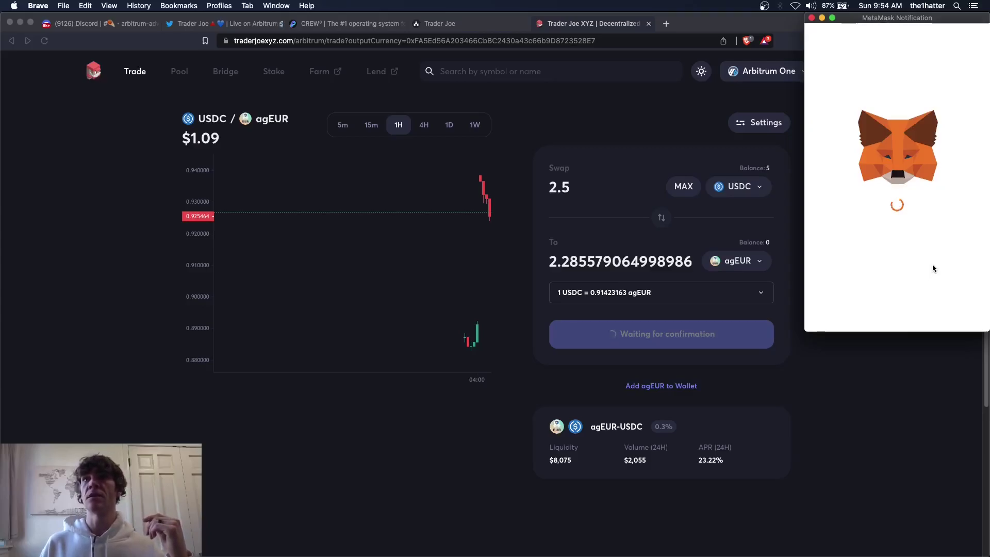
scroll(934, 266, "down", 3)
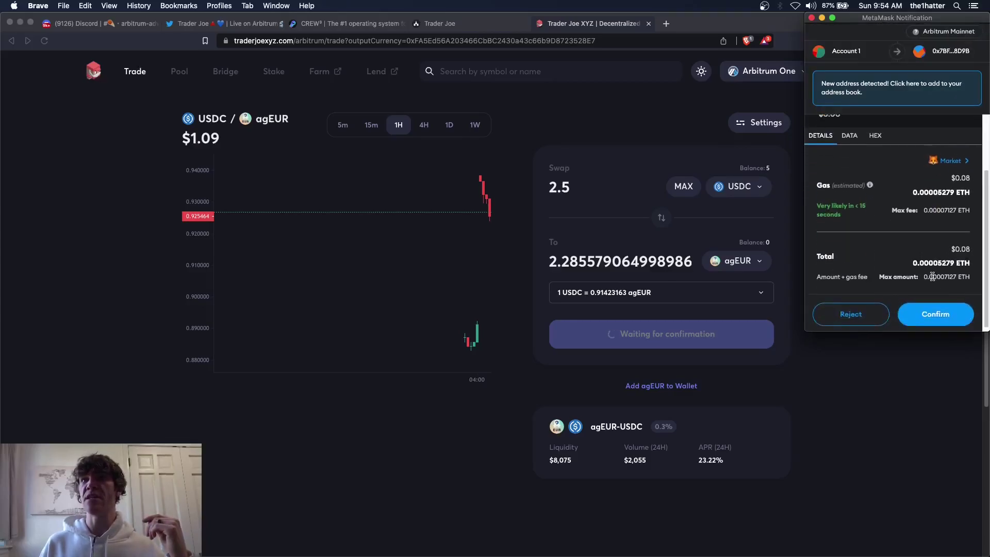
left_click(932, 312)
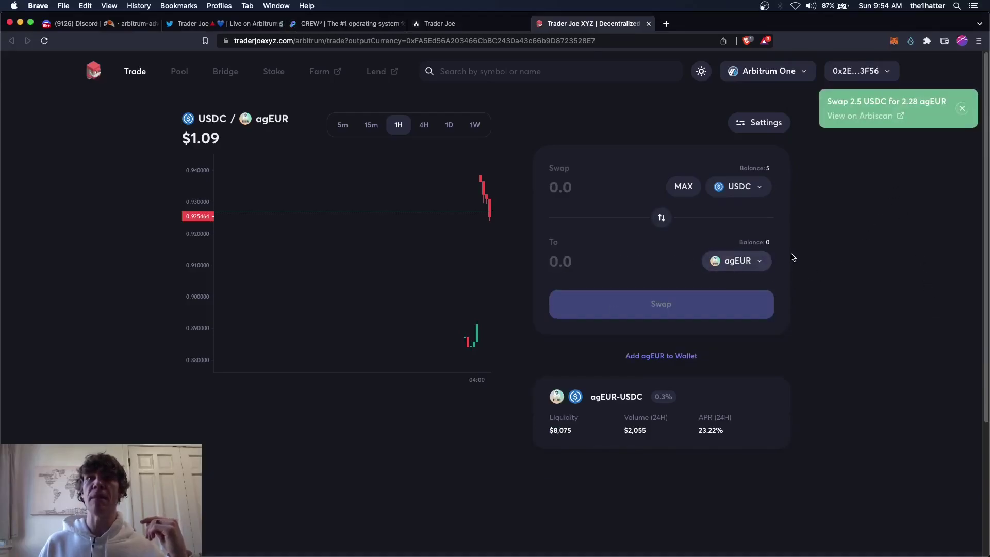
Close the swap tab, open the agEUR/USDC pool from Guild, and fill the full agEUR balance
left_click(521, 25)
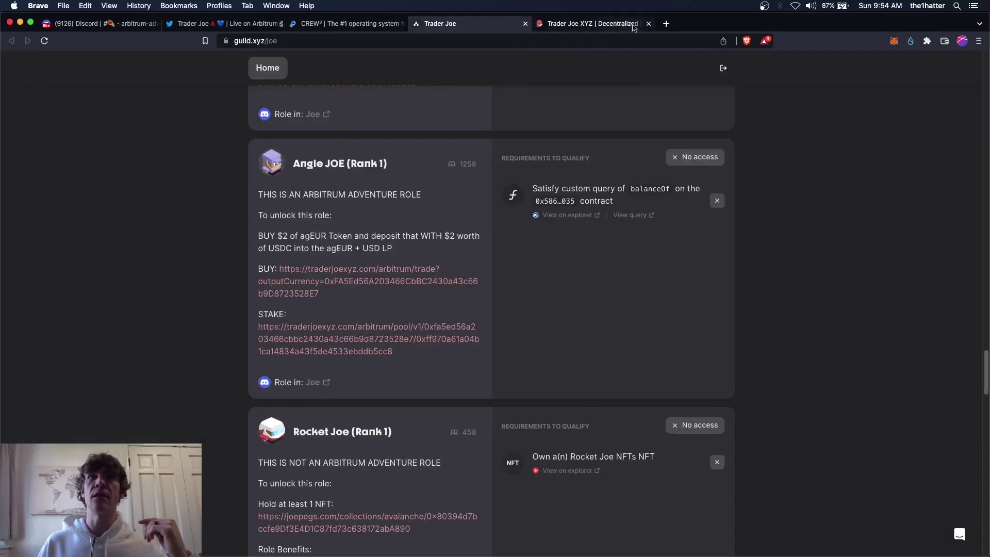
left_click(649, 24)
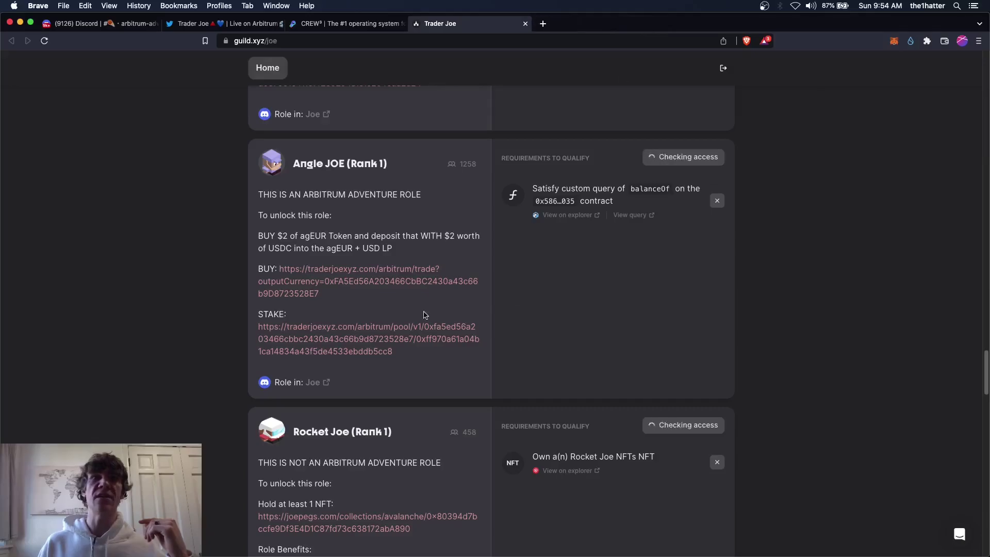
left_click(361, 330)
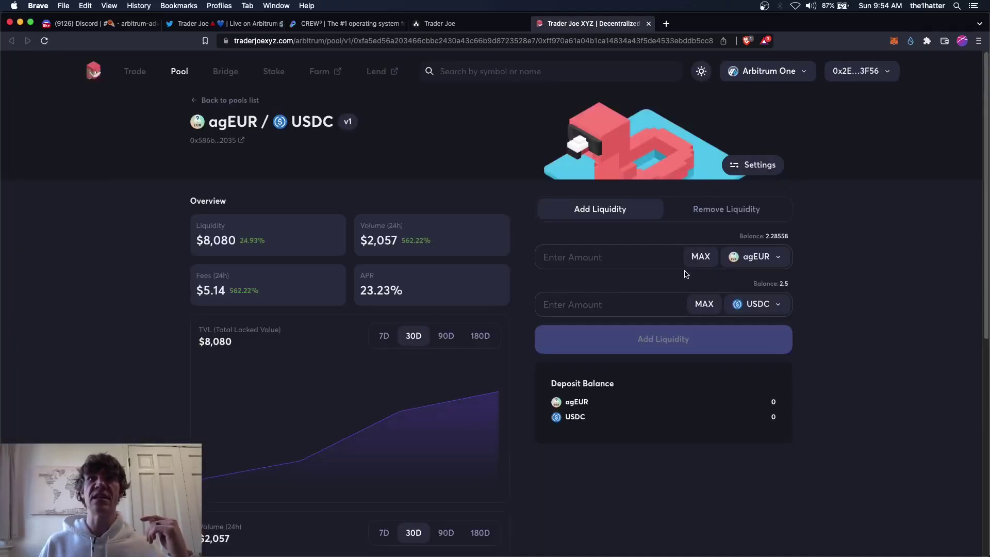
left_click(700, 257)
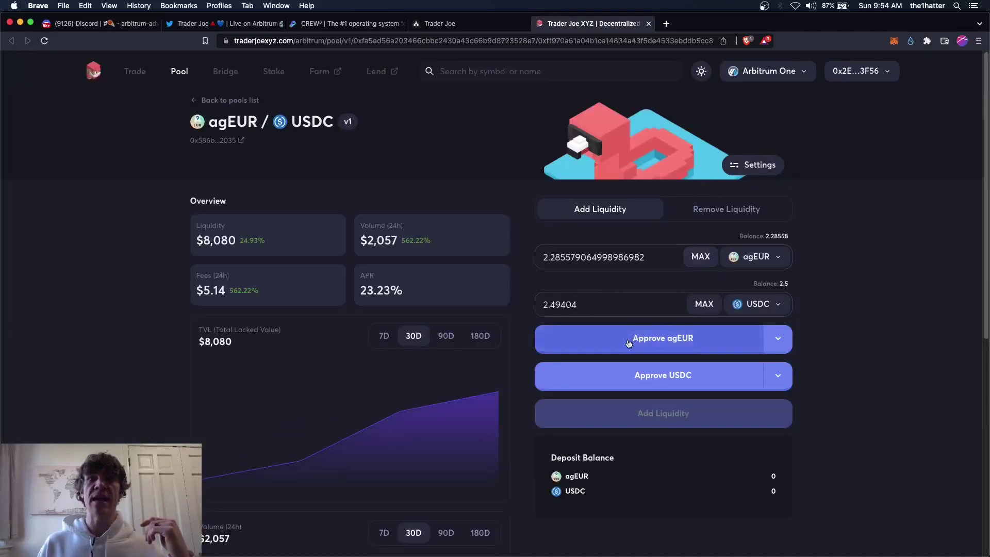
Approve agEUR and USDC spending for the pool, confirming each in MetaMask
left_click(678, 345)
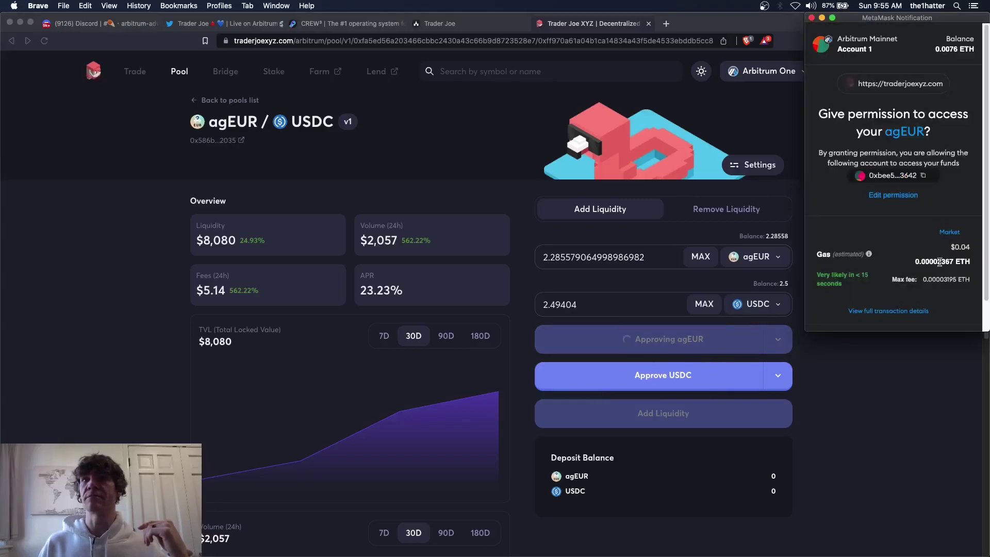
scroll(957, 279, "down", 2)
left_click(954, 316)
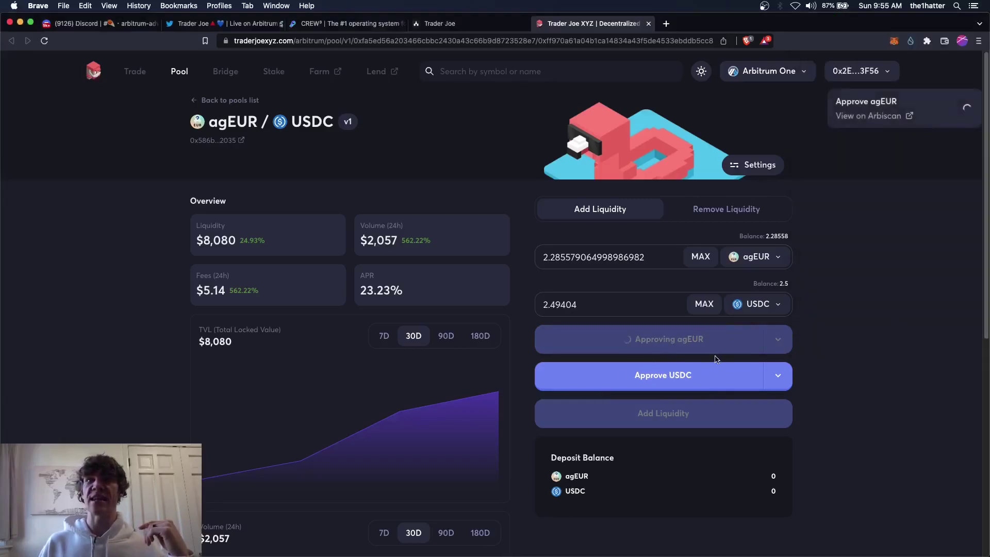
left_click(688, 351)
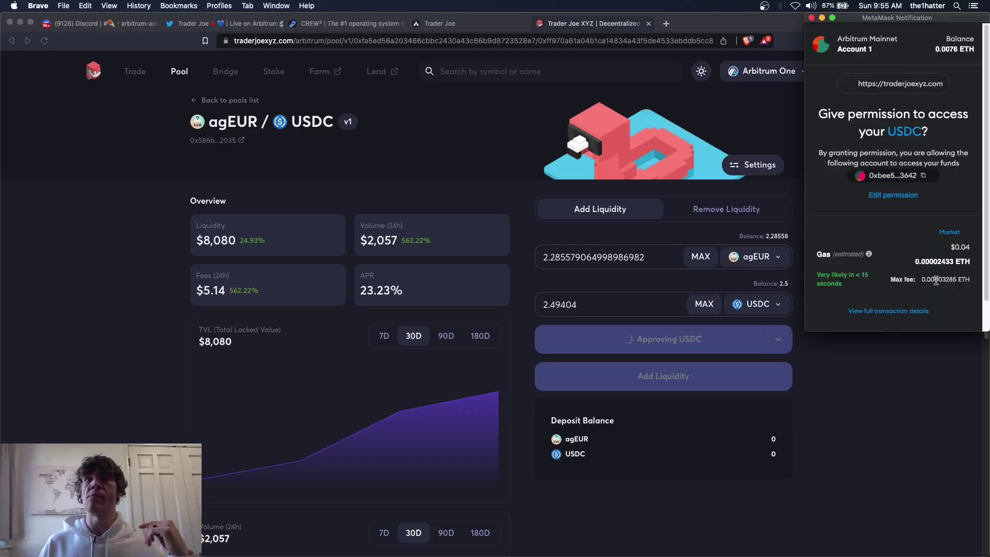
scroll(936, 289, "down", 2)
left_click(936, 316)
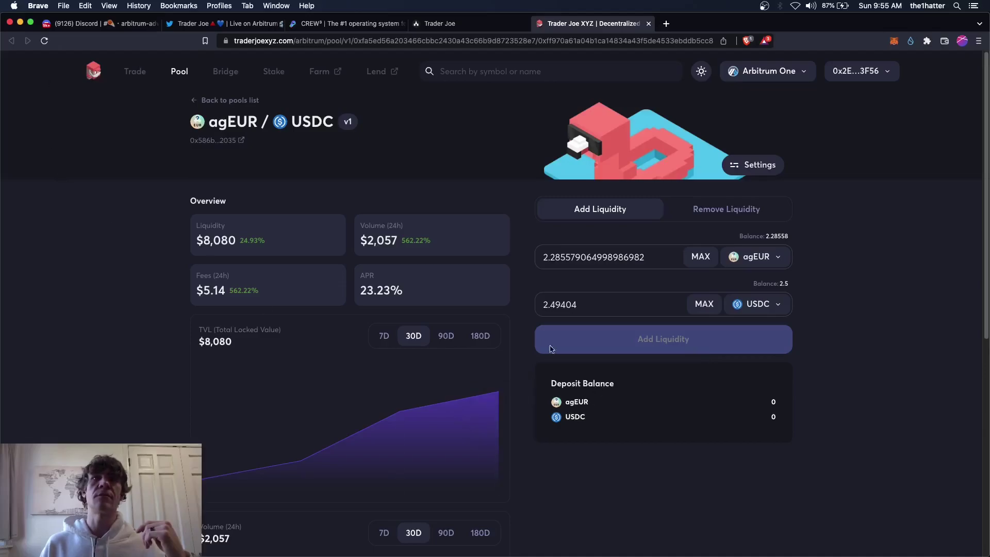
Reload the pool and add 2.28 agEUR plus 2.49 USDC liquidity, then close the tab
left_click(43, 45)
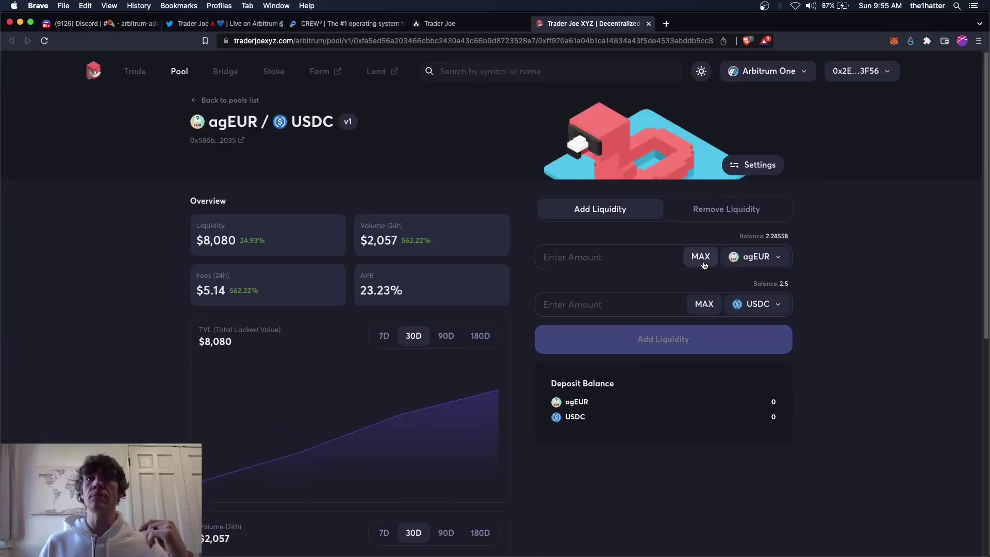
left_click(700, 256)
left_click(712, 342)
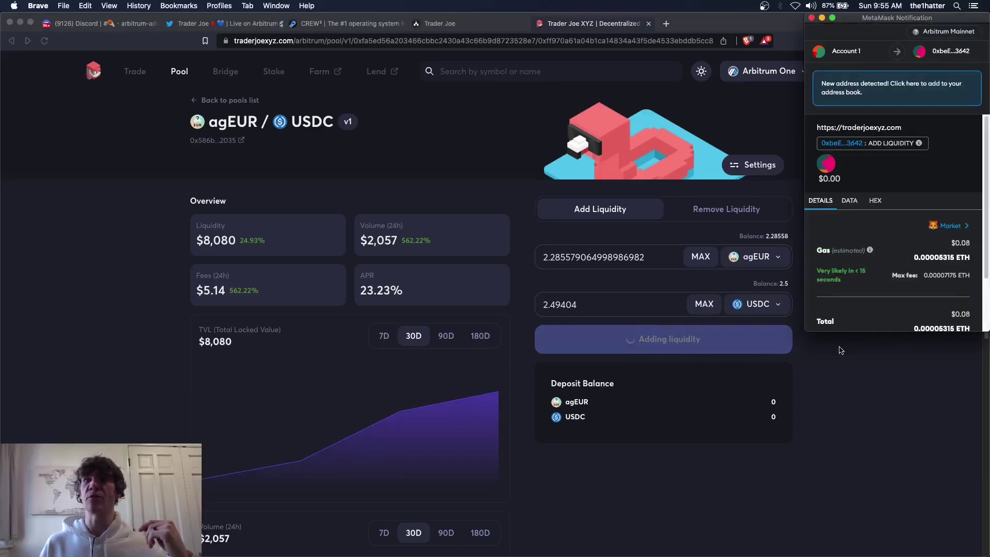
left_click(952, 315)
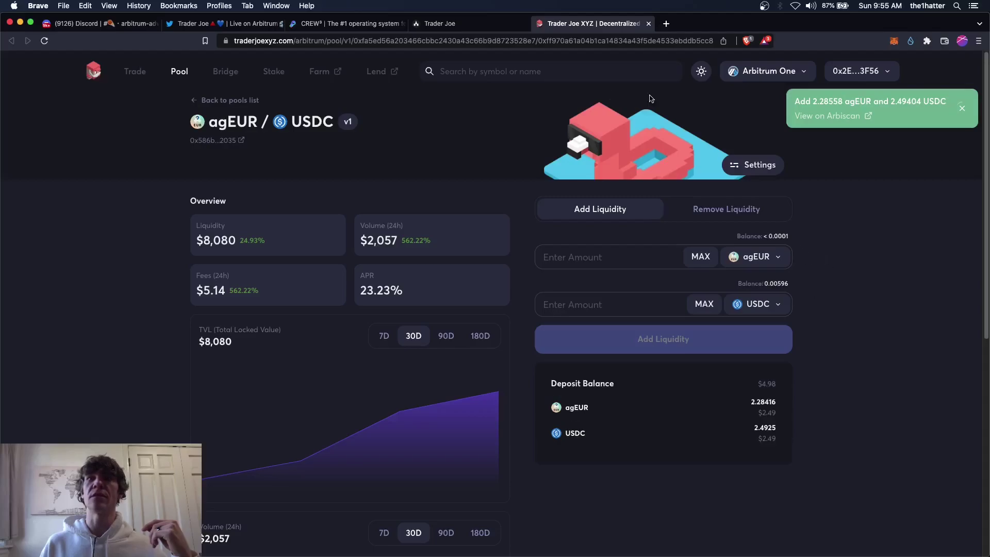
left_click(649, 23)
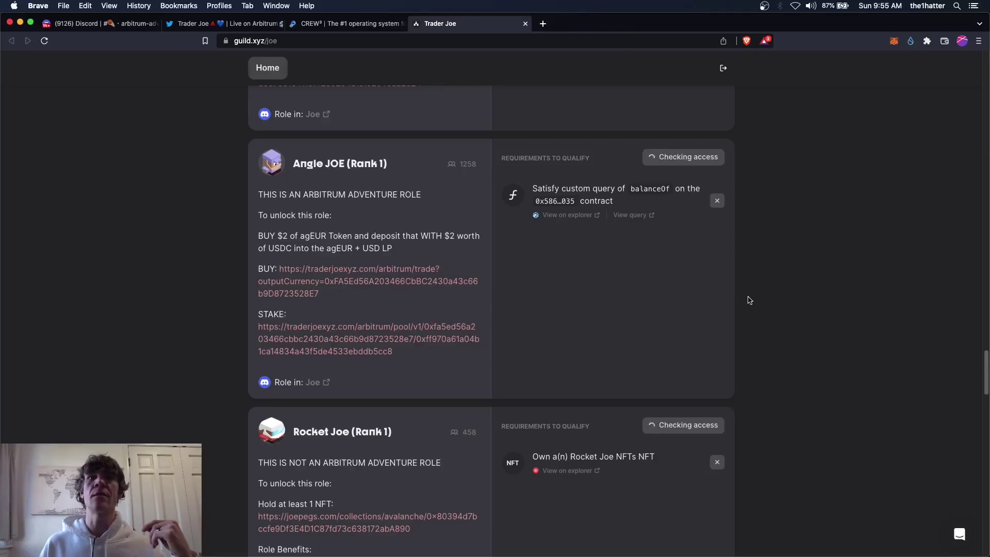
scroll(777, 318, "down", 5)
scroll(776, 318, "down", 8)
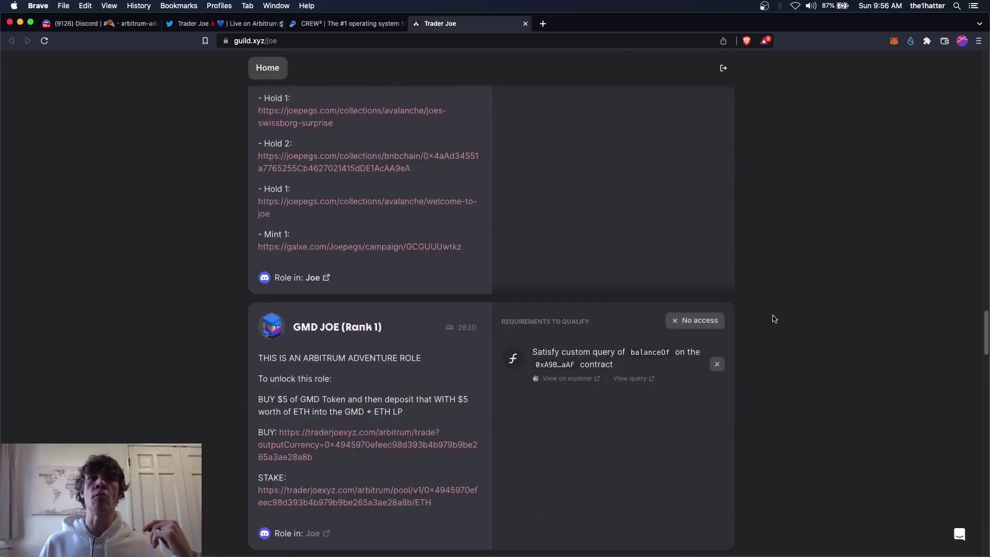
scroll(774, 319, "down", 2)
scroll(774, 319, "down", 5)
scroll(774, 319, "down", 5)
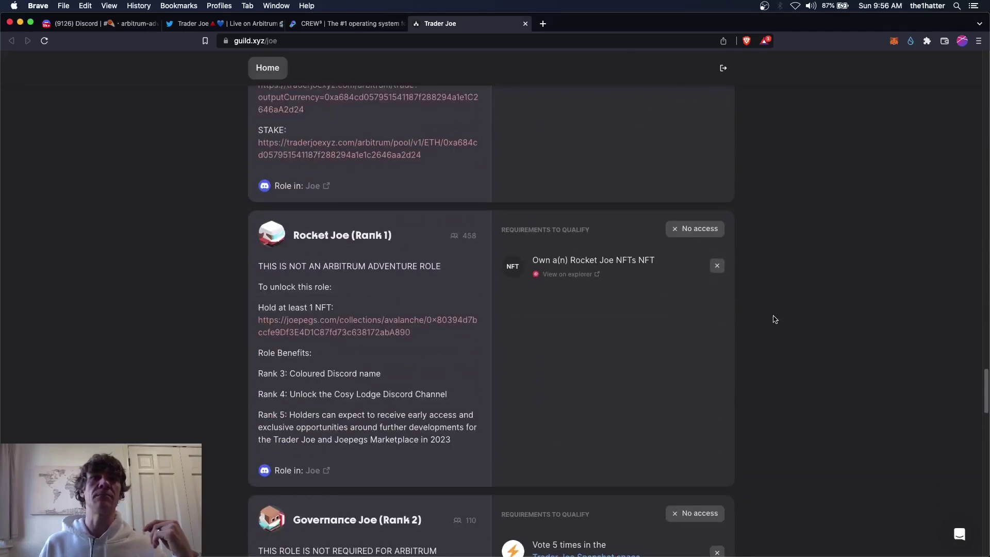
scroll(773, 319, "down", 2)
scroll(774, 318, "down", 4)
scroll(774, 319, "down", 2)
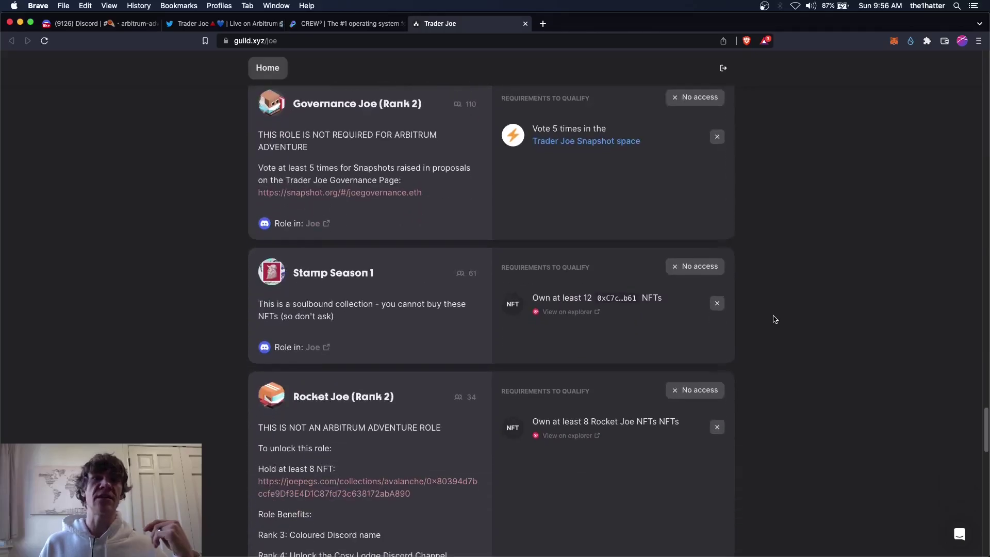
scroll(774, 319, "down", 5)
scroll(774, 319, "down", 2)
scroll(524, 311, "down", 8)
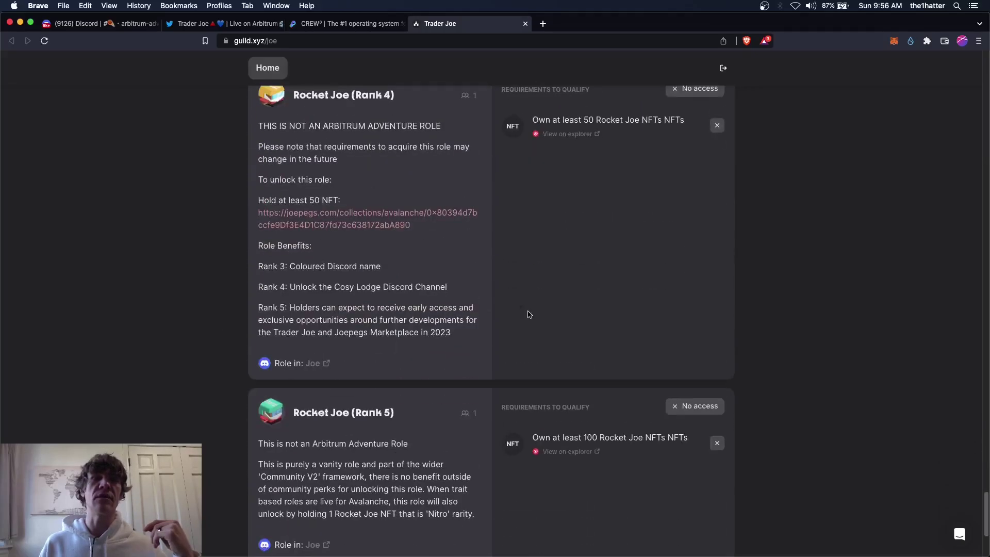
scroll(539, 286, "up", 10)
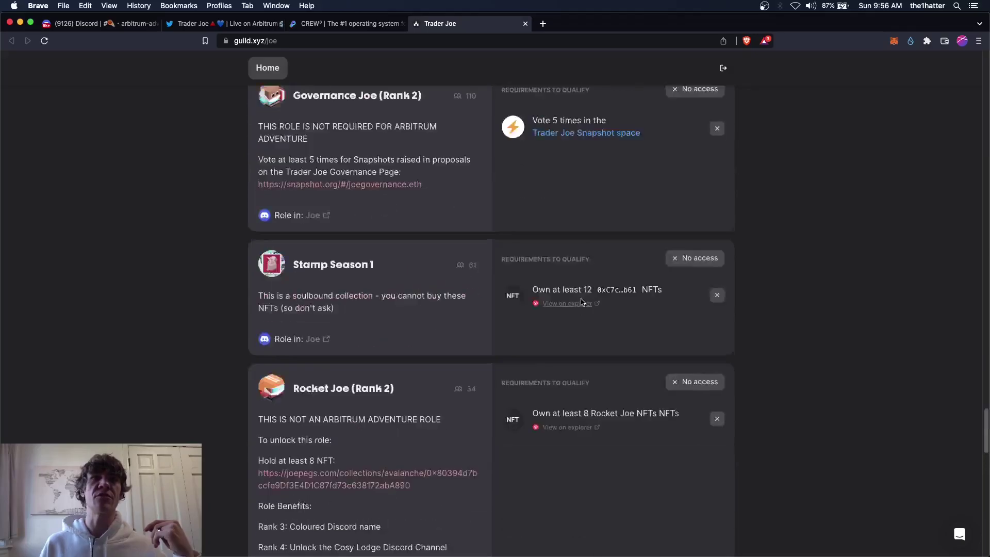
scroll(541, 288, "up", 10)
scroll(546, 288, "up", 8)
scroll(548, 292, "down", 1)
scroll(548, 292, "down", 6)
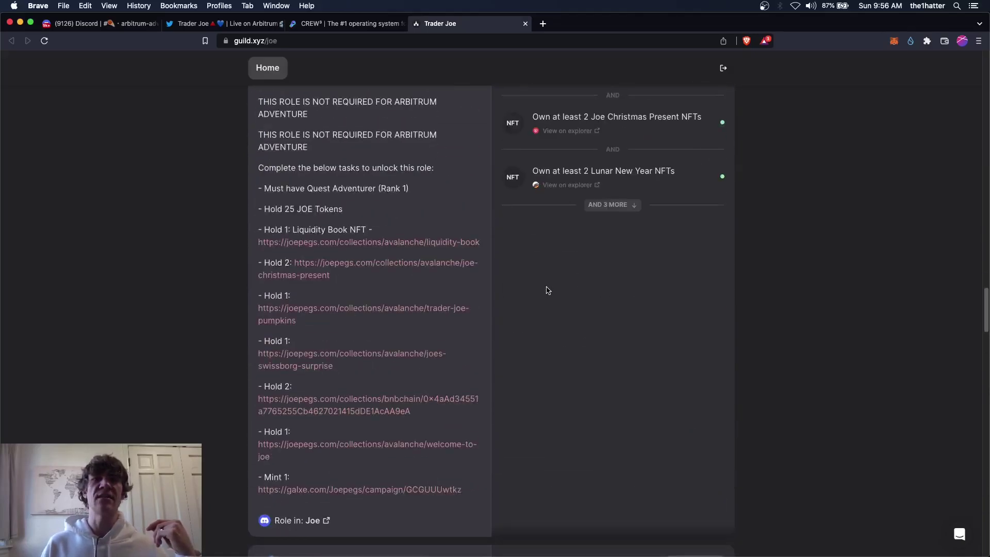
scroll(548, 292, "up", 1)
scroll(549, 285, "down", 10)
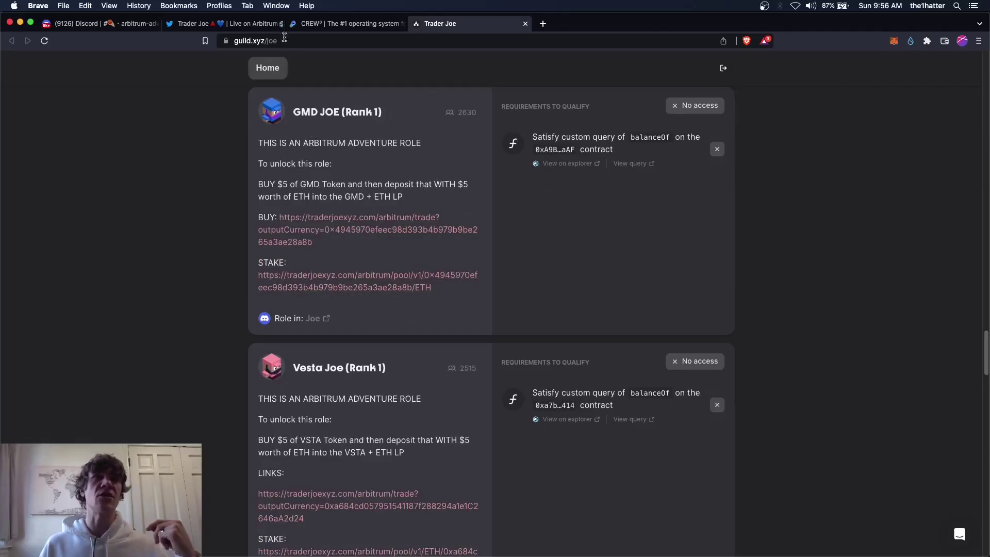
Scroll the Crew3 questboard to Arbitrum Adventurer and open 'The Last Transaction' 500 XP quest
left_click(347, 24)
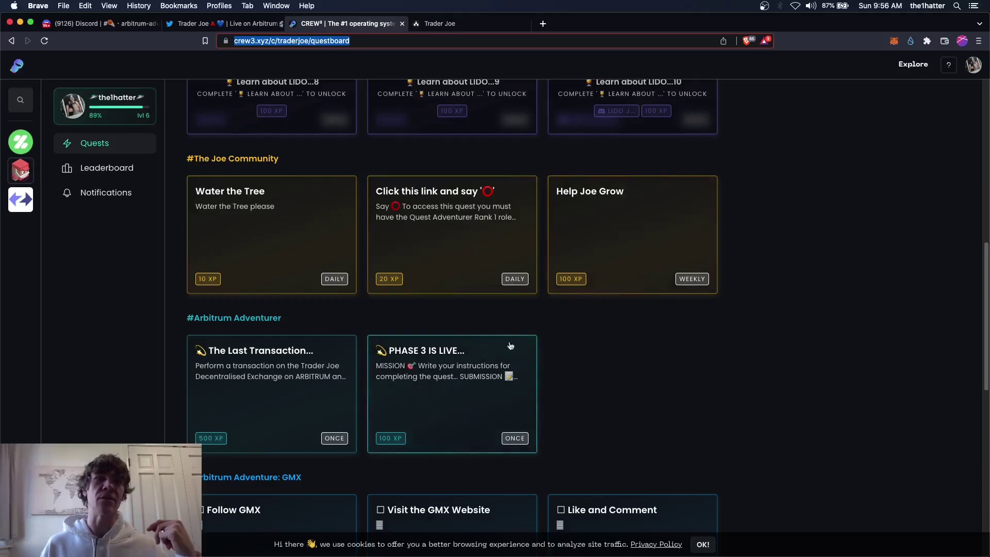
scroll(288, 177, "up", 10)
scroll(347, 255, "up", 5)
scroll(371, 270, "down", 2)
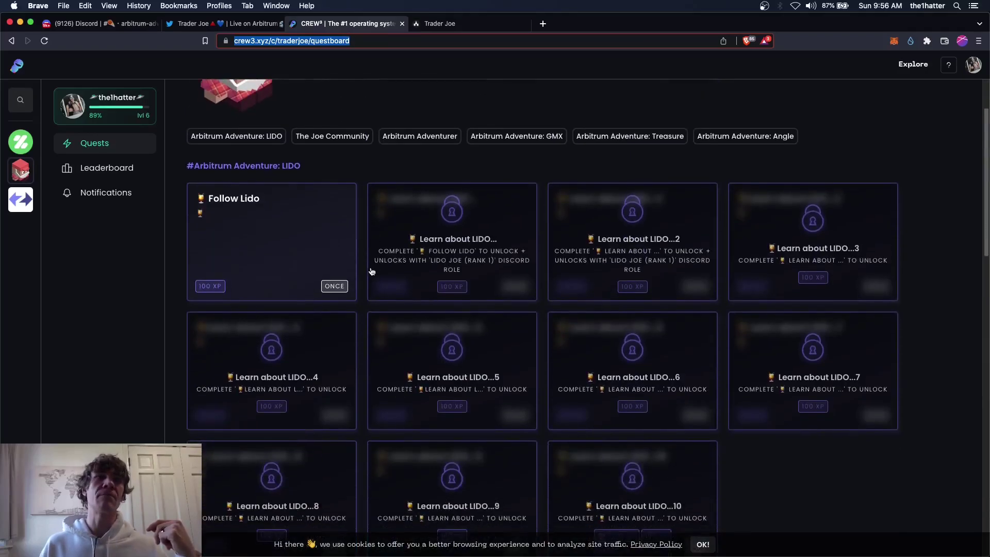
scroll(387, 325, "down", 1)
scroll(516, 299, "down", 5)
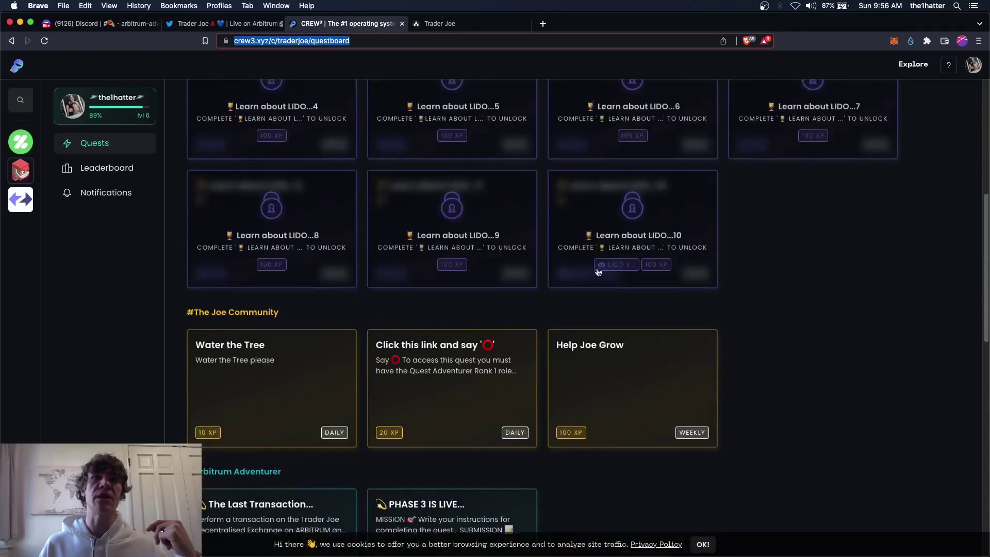
scroll(317, 251, "up", 4)
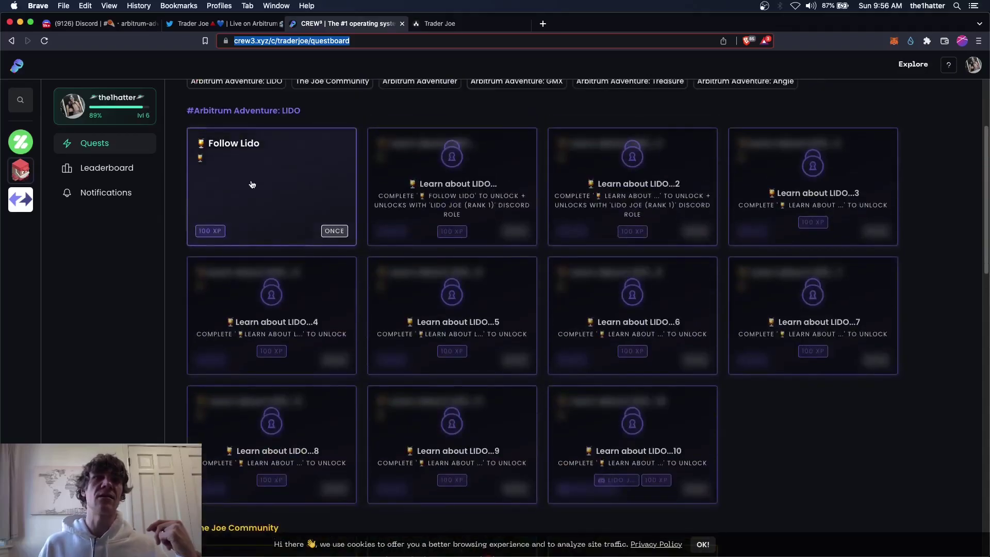
scroll(320, 289, "down", 4)
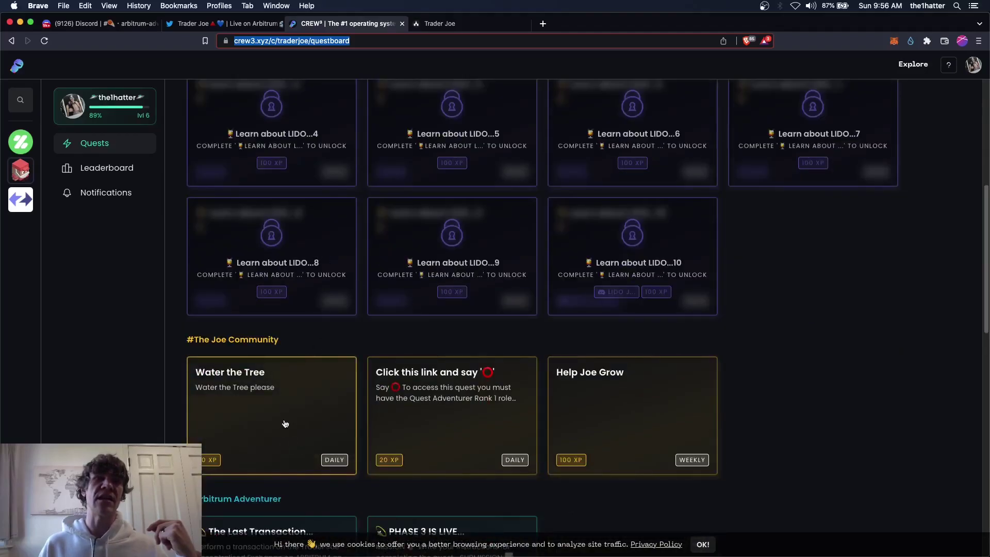
scroll(268, 356, "down", 6)
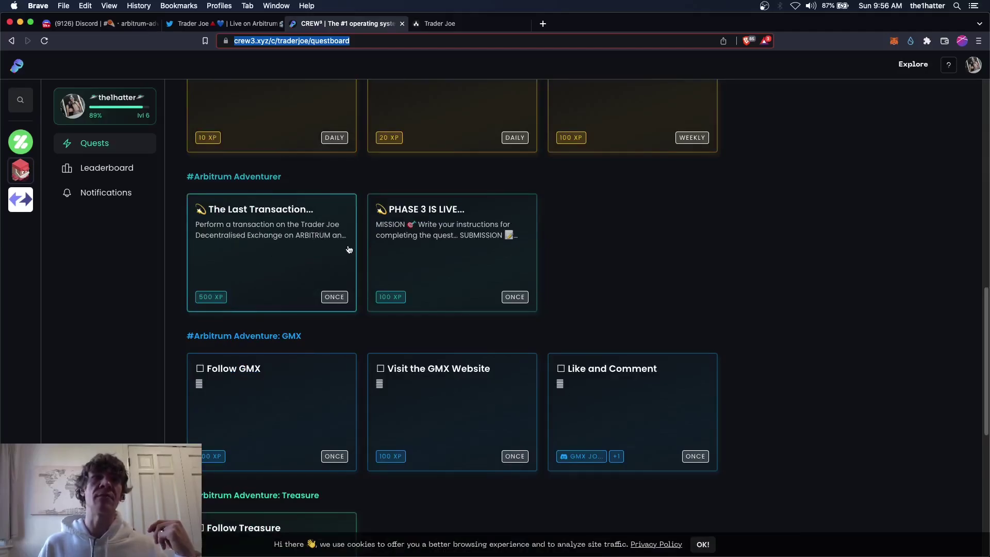
left_click(305, 257)
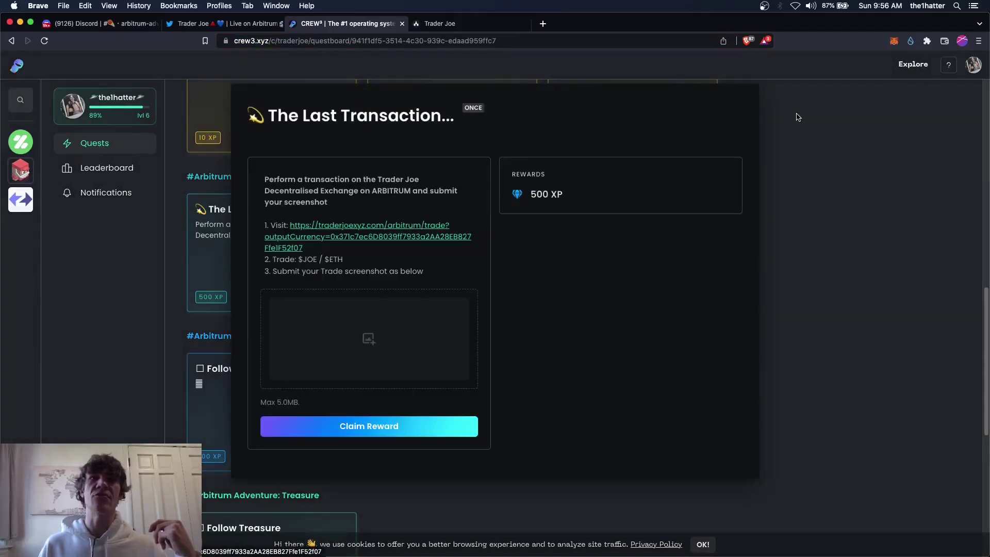
Open PHASE 3 IS LIVE, like the Phase 3 tweet, and try claiming the reward
left_click(830, 133)
left_click(462, 245)
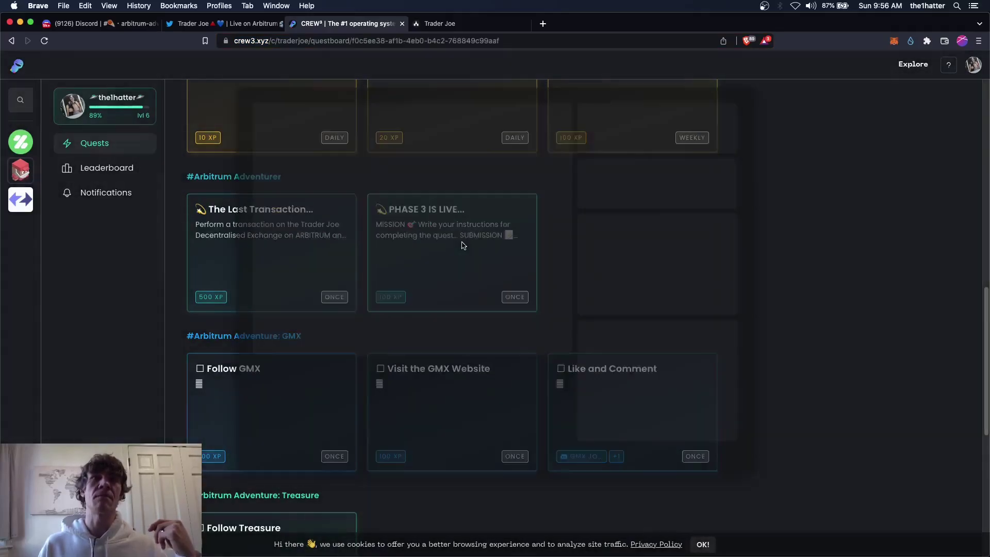
left_click(447, 455)
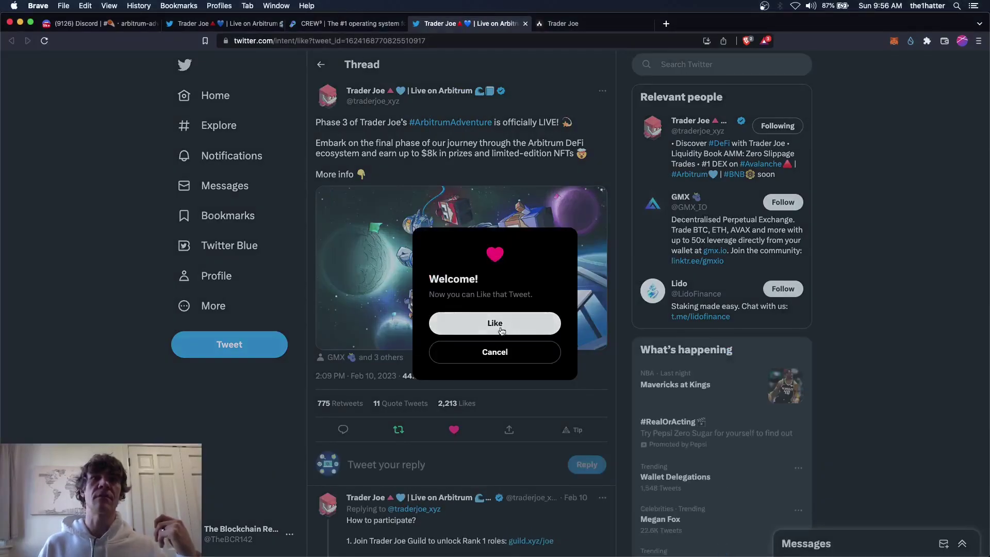
left_click(498, 329)
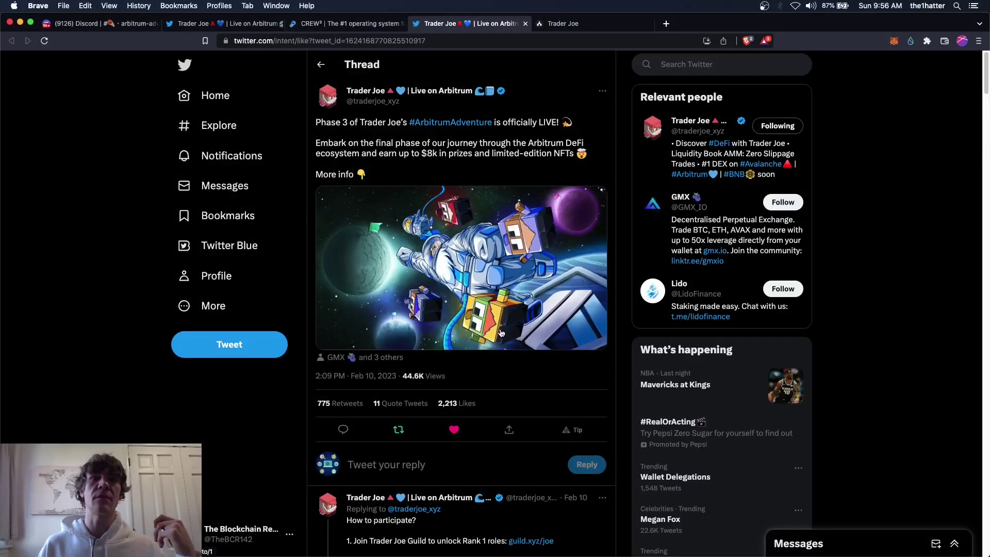
left_click(348, 24)
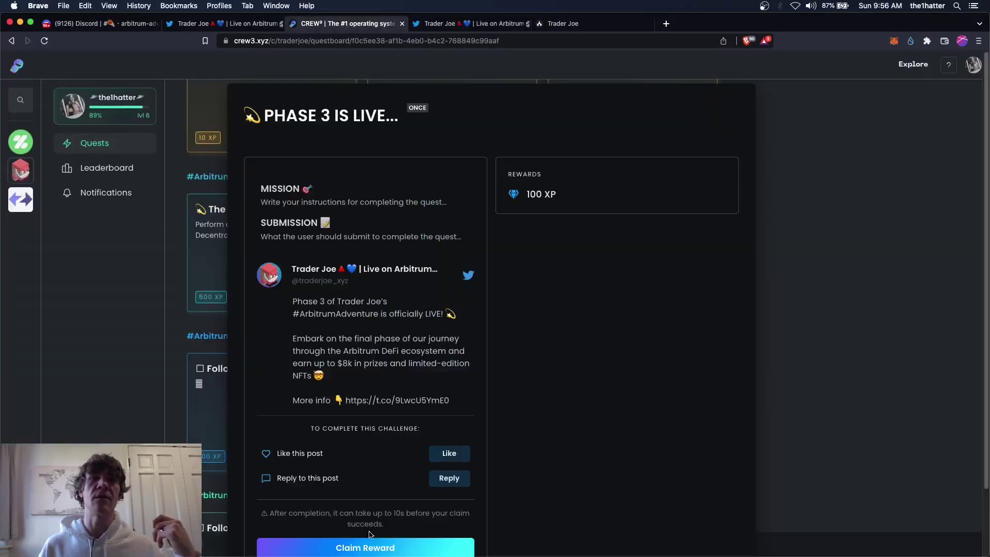
left_click(365, 548)
scroll(521, 256, "down", 2)
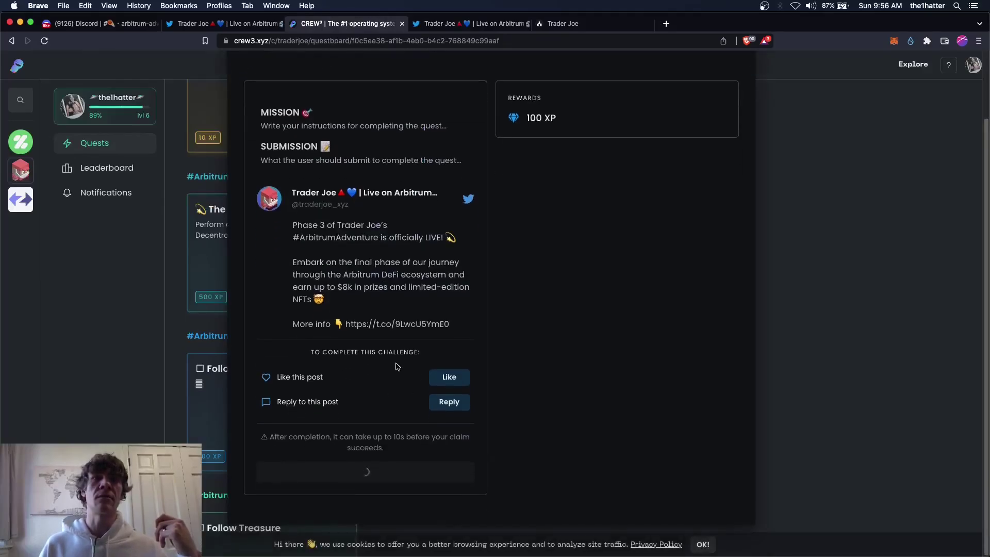
Post a #ArbitrumAdventure reply to the Phase 3 tweet and retry the reward claim
left_click(528, 23)
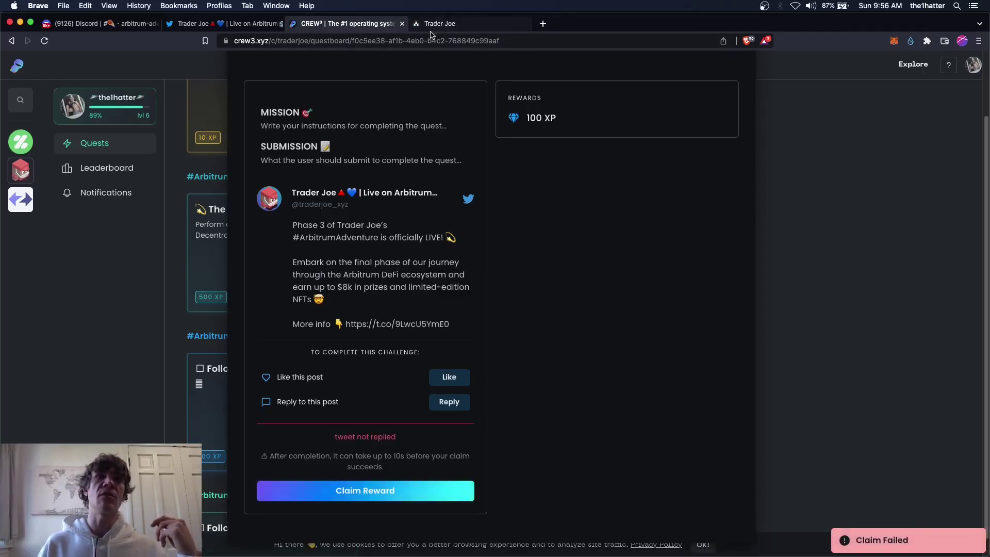
left_click(453, 407)
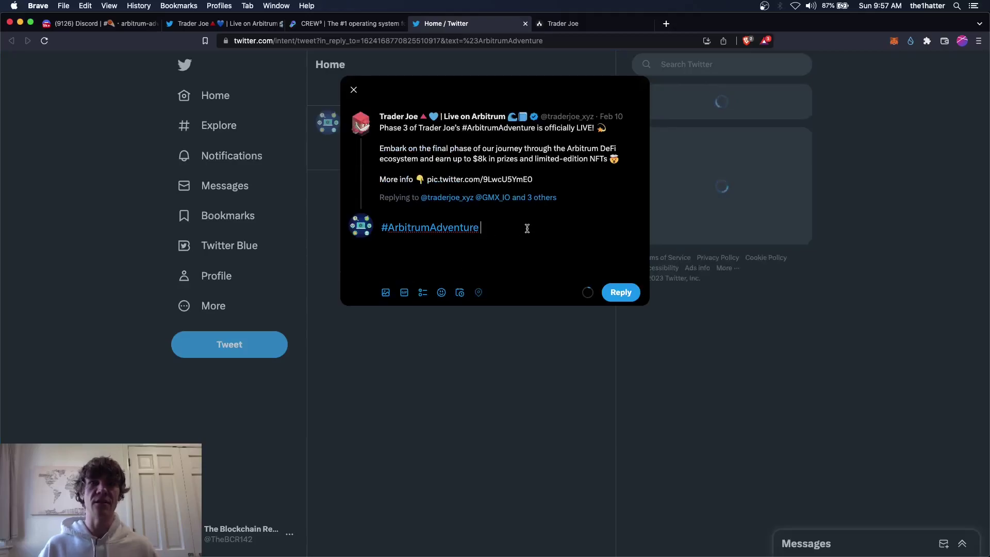
left_click(621, 292)
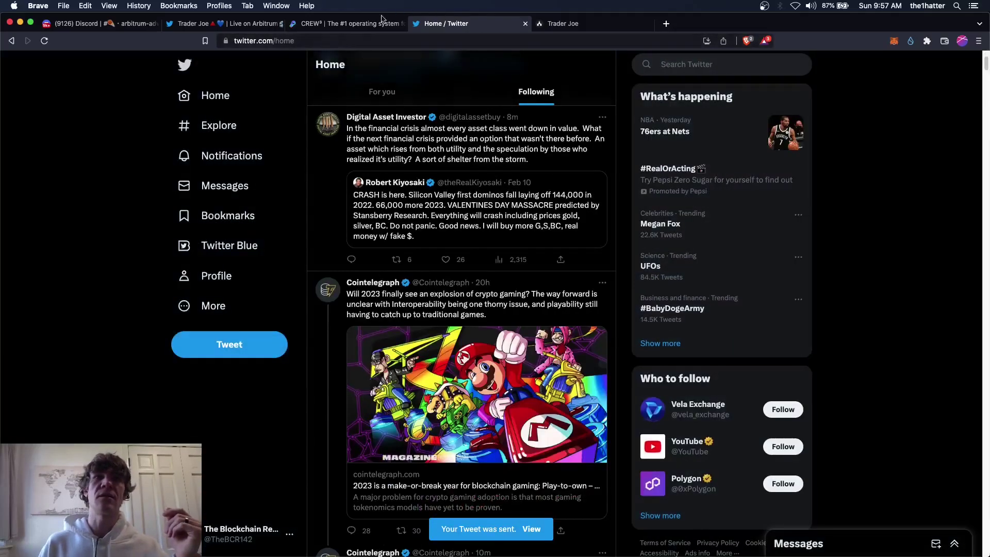
left_click(381, 21)
left_click(404, 492)
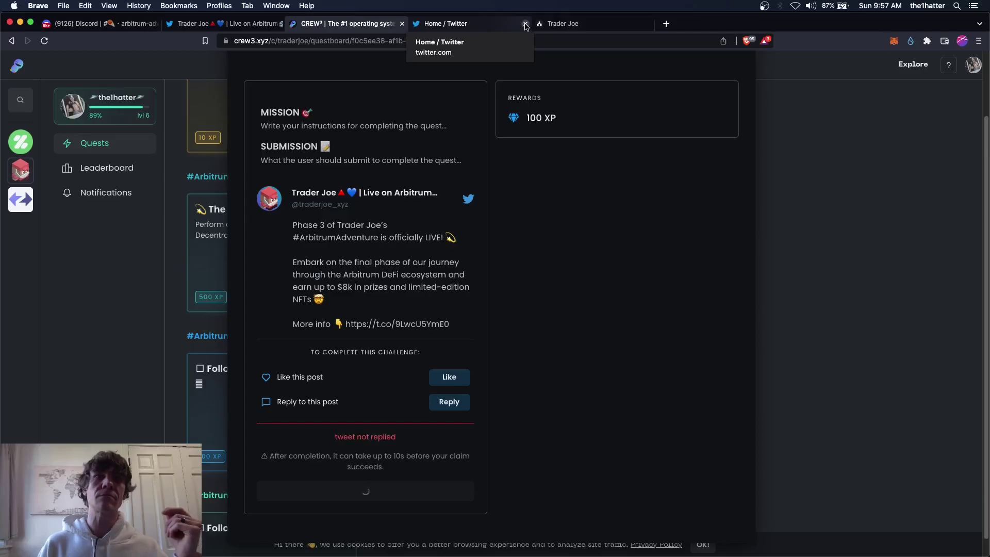
left_click(441, 26)
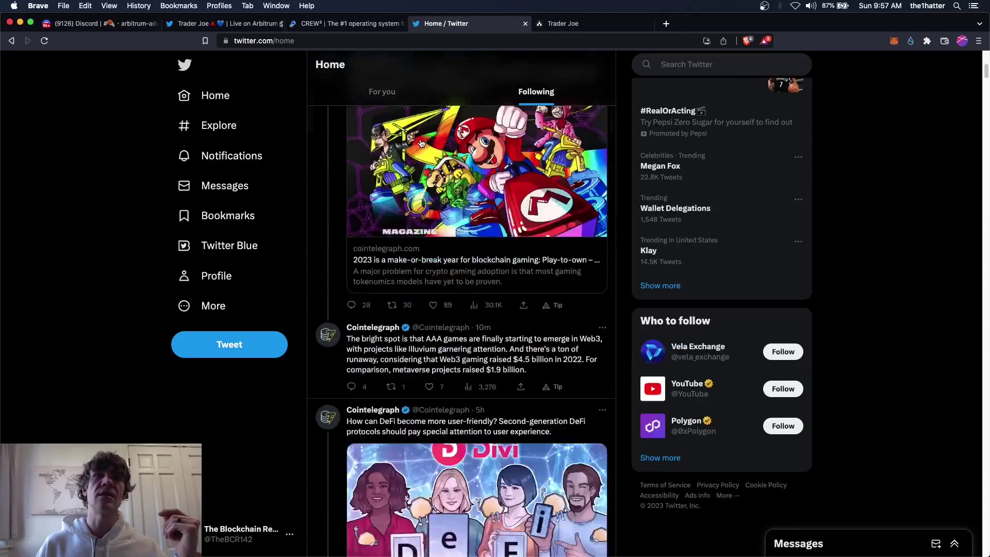
Open the Follow GMX quest, go to GMX's Twitter profile, then close the quest
left_click(524, 24)
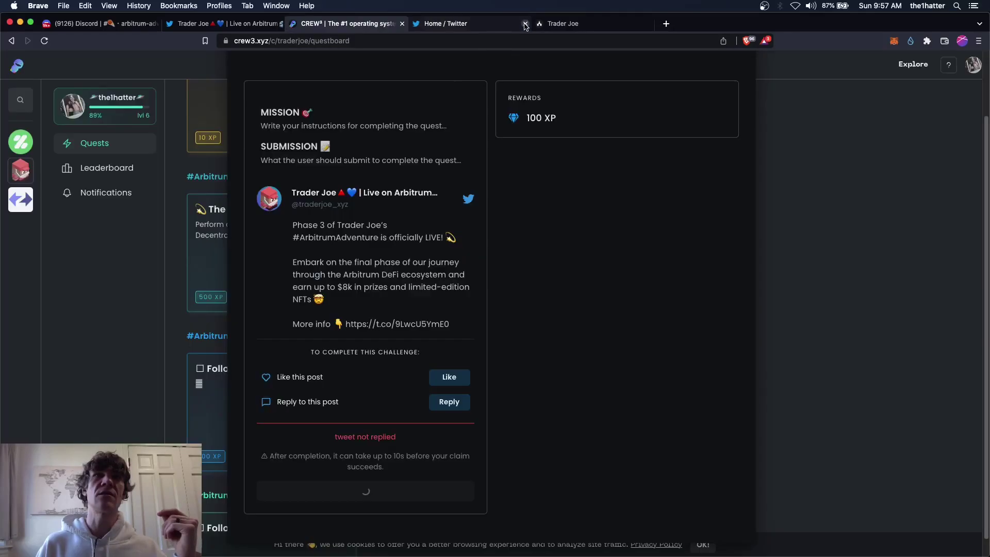
scroll(552, 228, "down", 1)
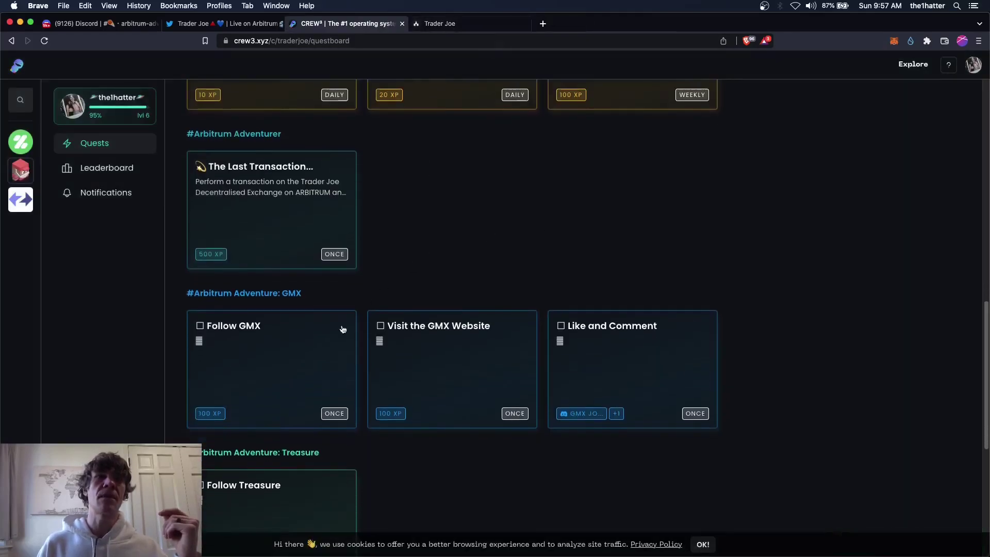
left_click(303, 371)
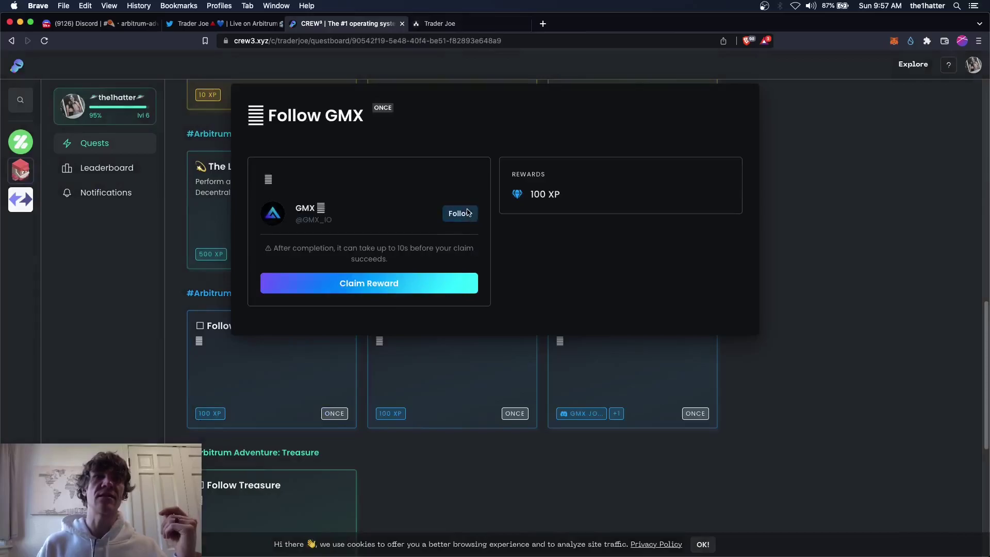
left_click(467, 213)
left_click(345, 24)
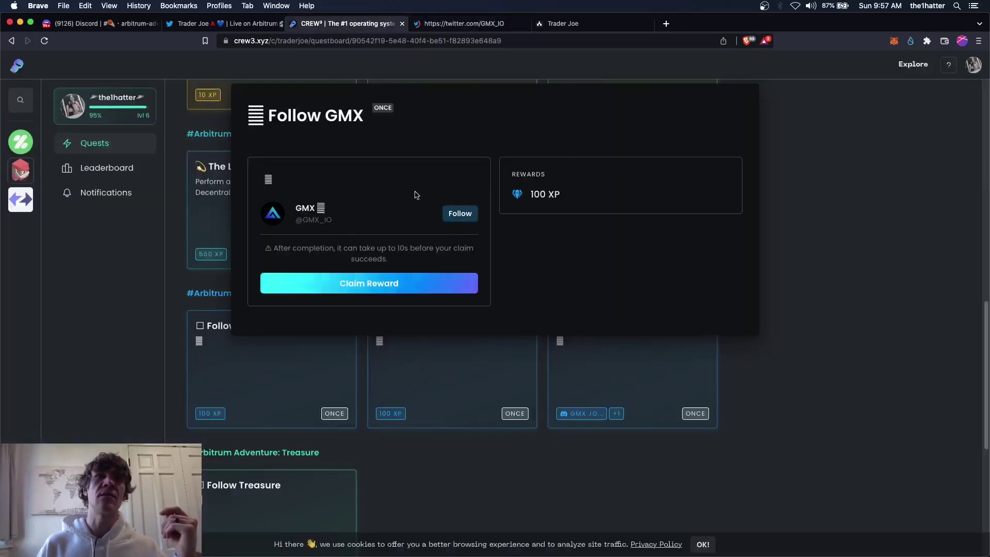
left_click(464, 24)
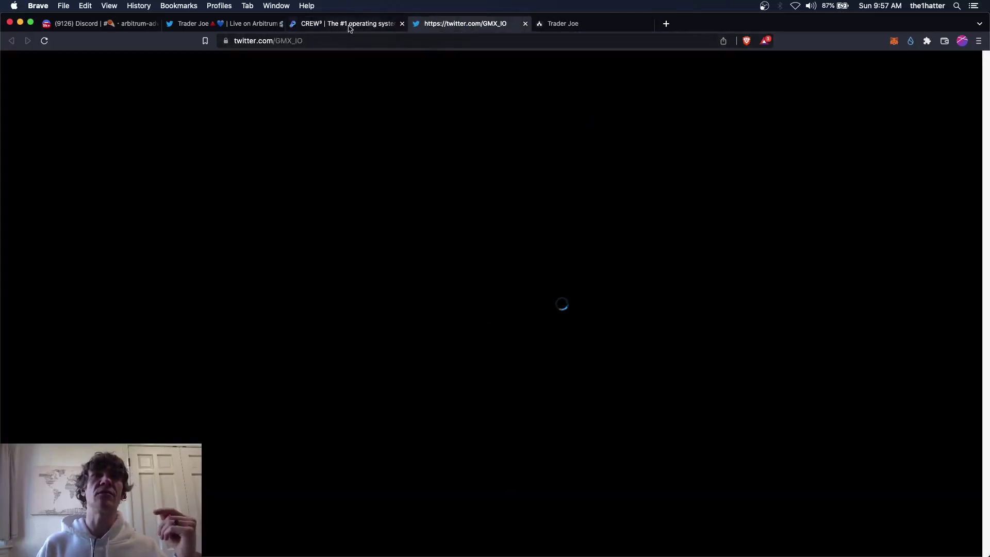
left_click(349, 29)
left_click(758, 271)
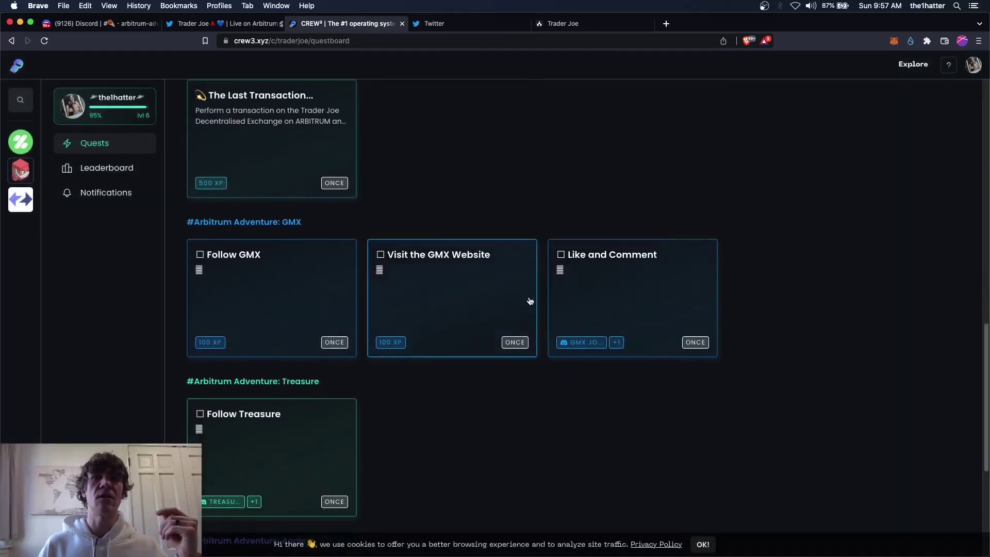
Visit the GMX website, follow GMX on Twitter, and claim the 100 XP website quest
left_click(457, 308)
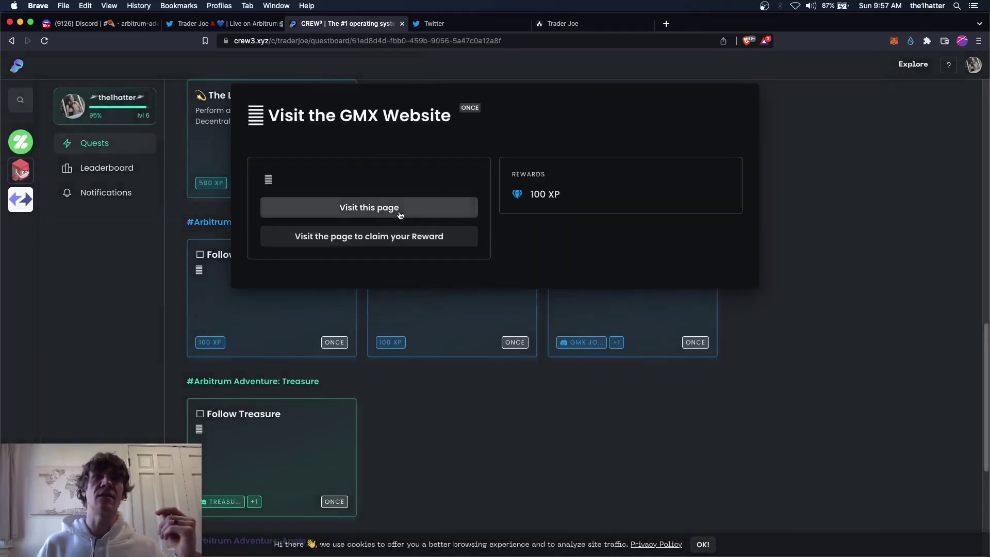
left_click(400, 215)
key("super+w")
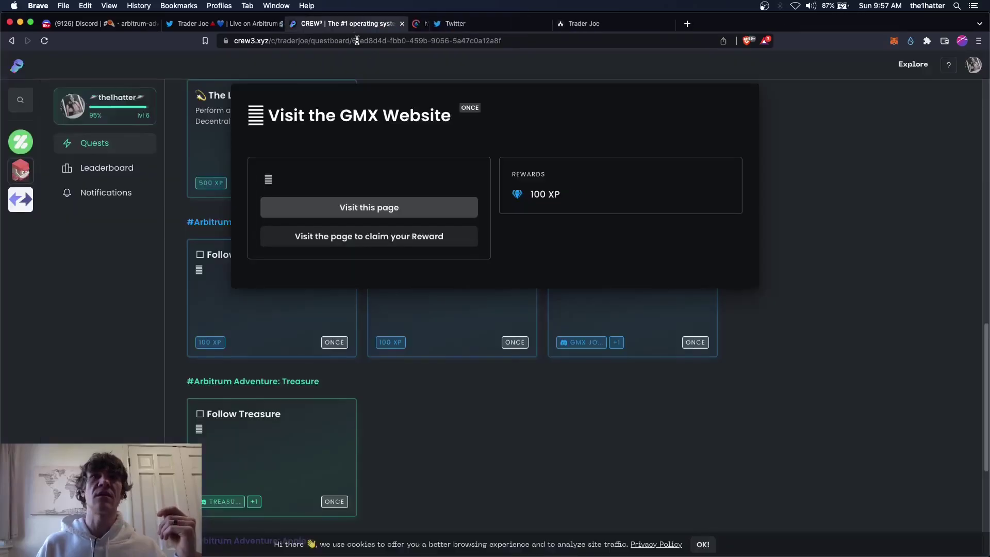
left_click(449, 24)
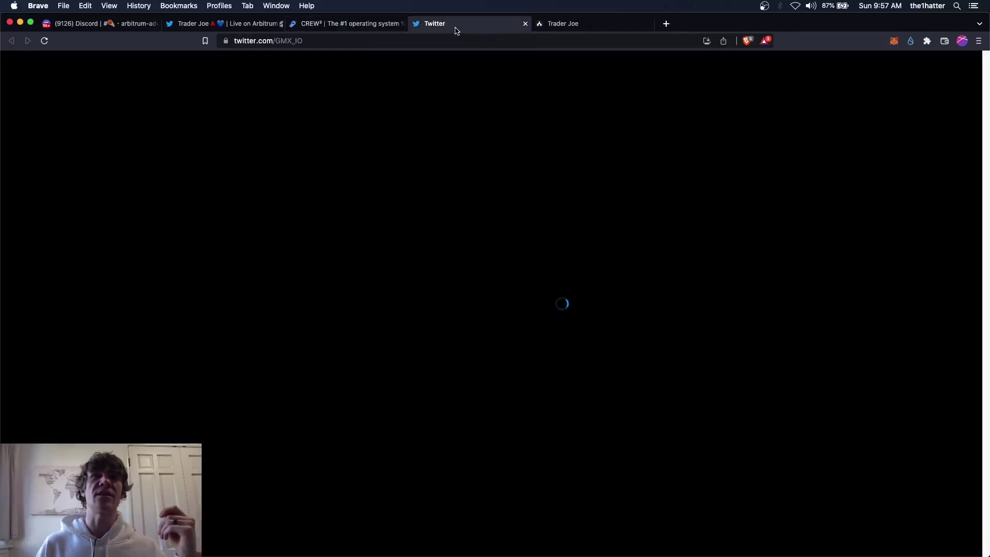
left_click(596, 205)
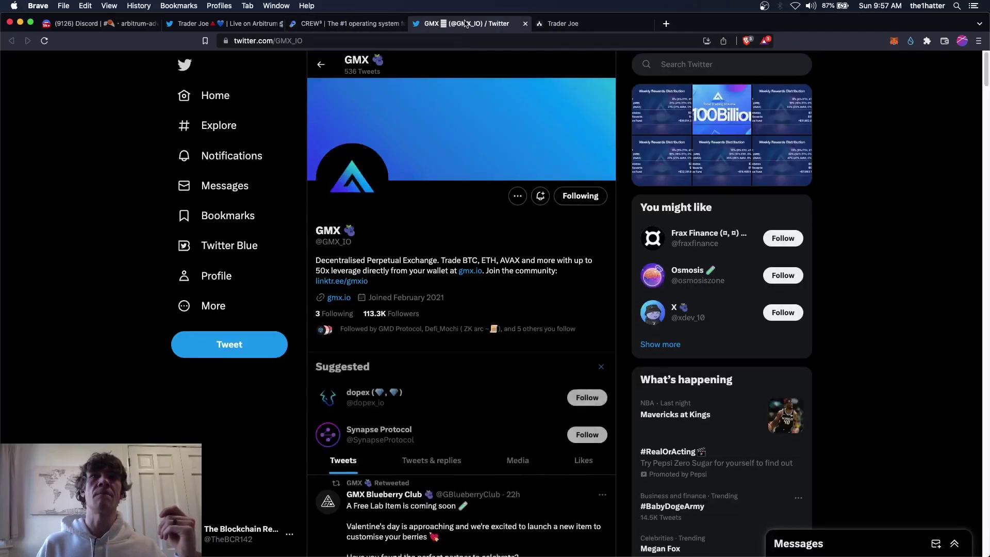
key("super+w")
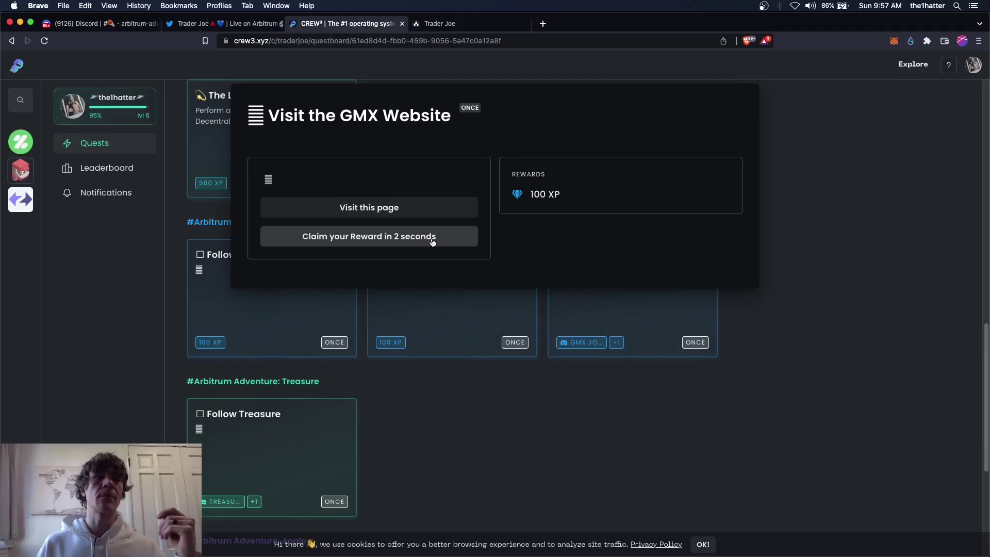
left_click(432, 241)
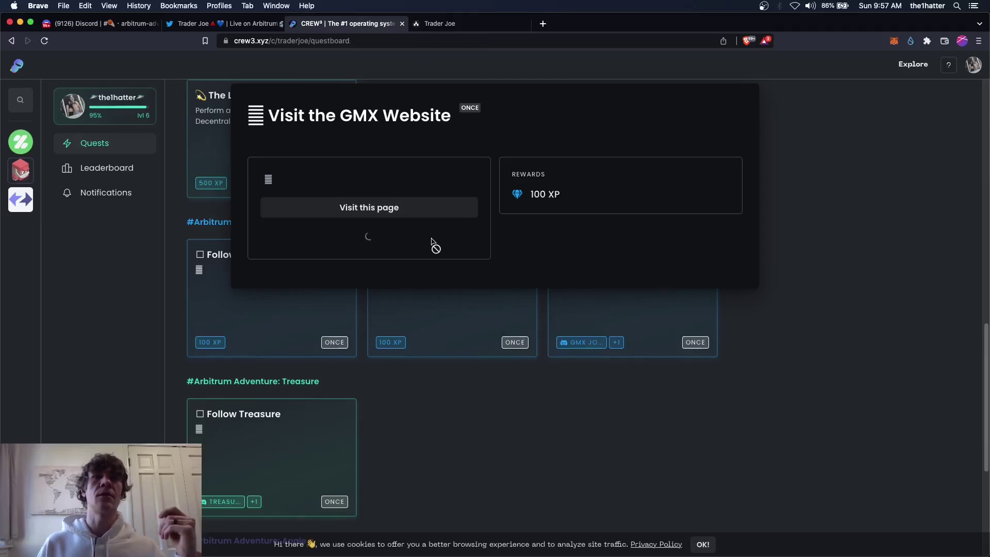
Like and reply '$JOE $GMX' to Trader Joe's Liquidity Book Rewards tweet, then claim the quest
left_click(432, 328)
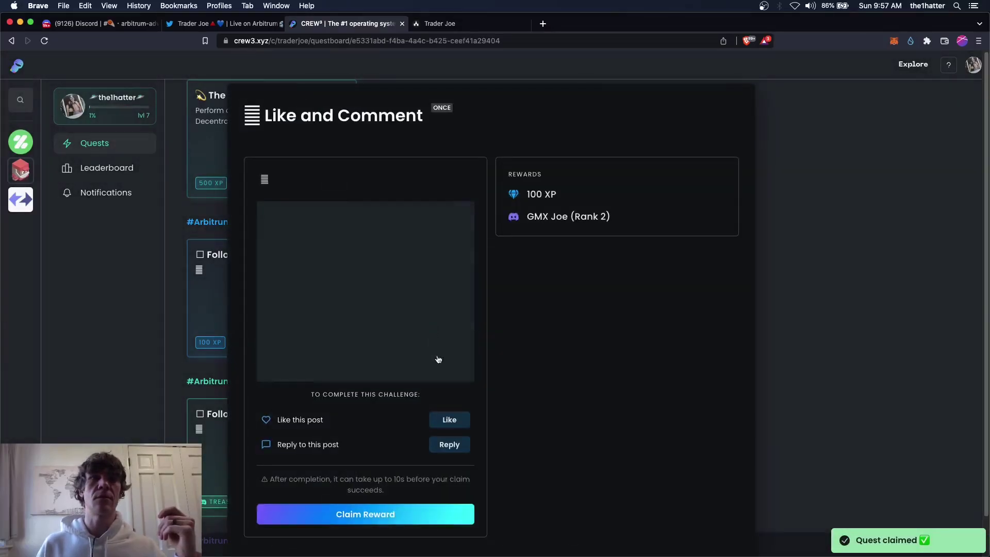
left_click(454, 441)
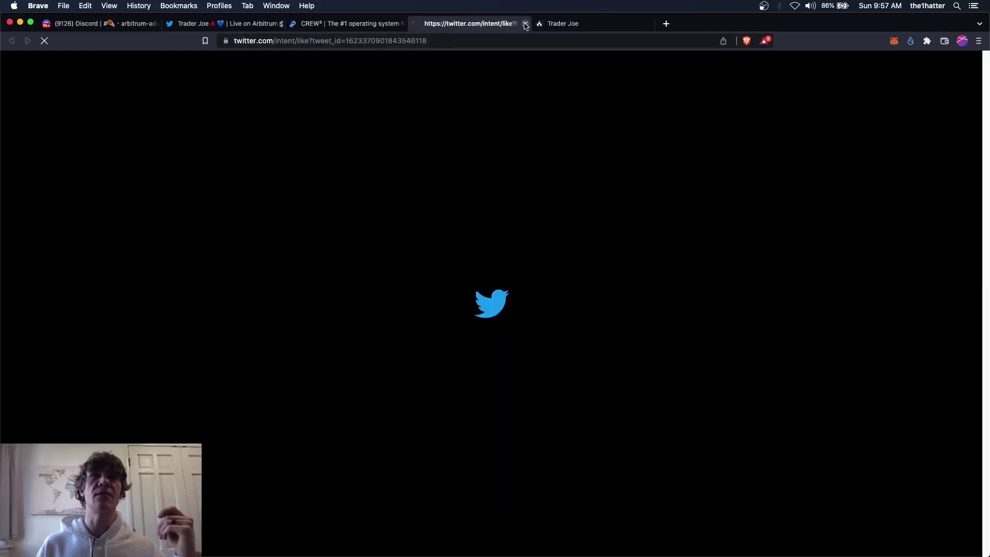
left_click(526, 25)
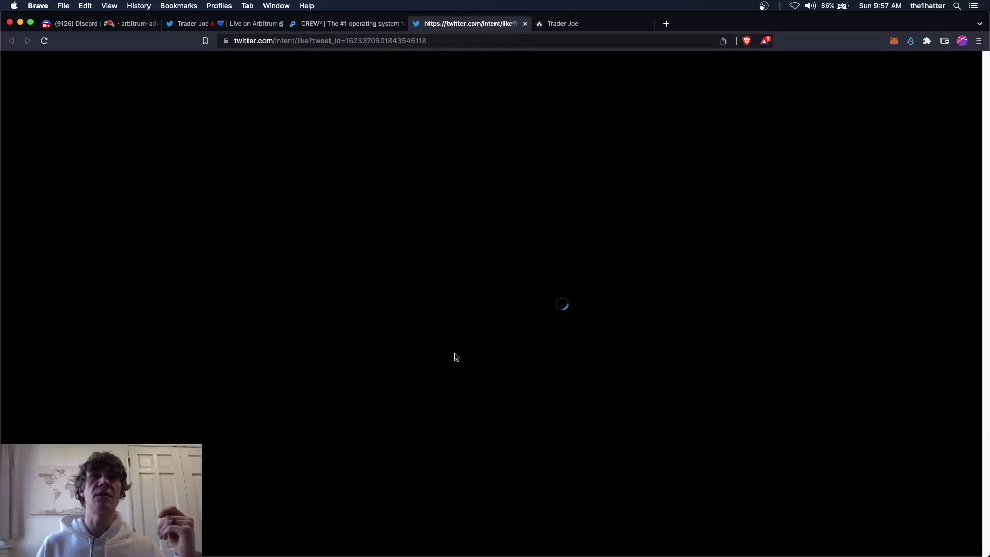
left_click(449, 458)
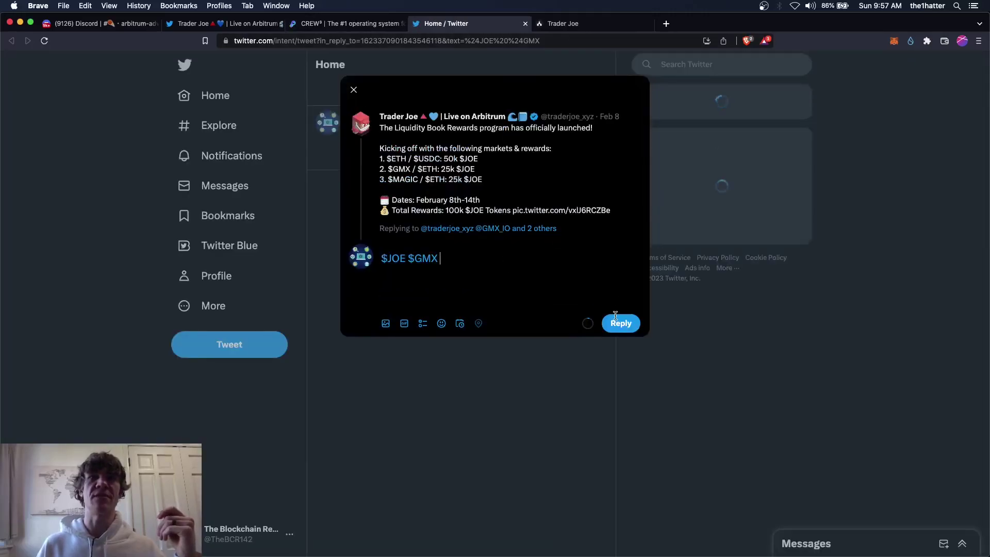
left_click(621, 324)
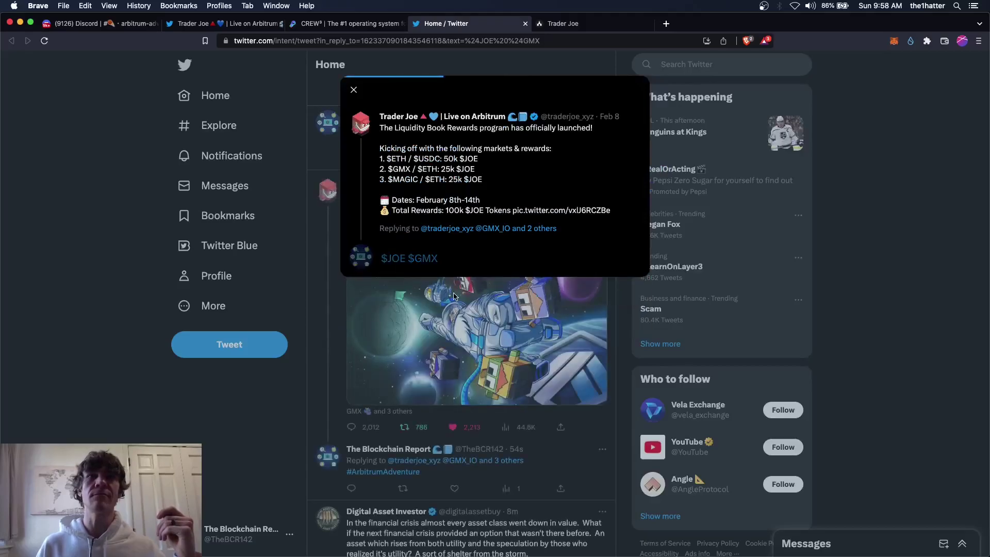
scroll(517, 273, "down", 2)
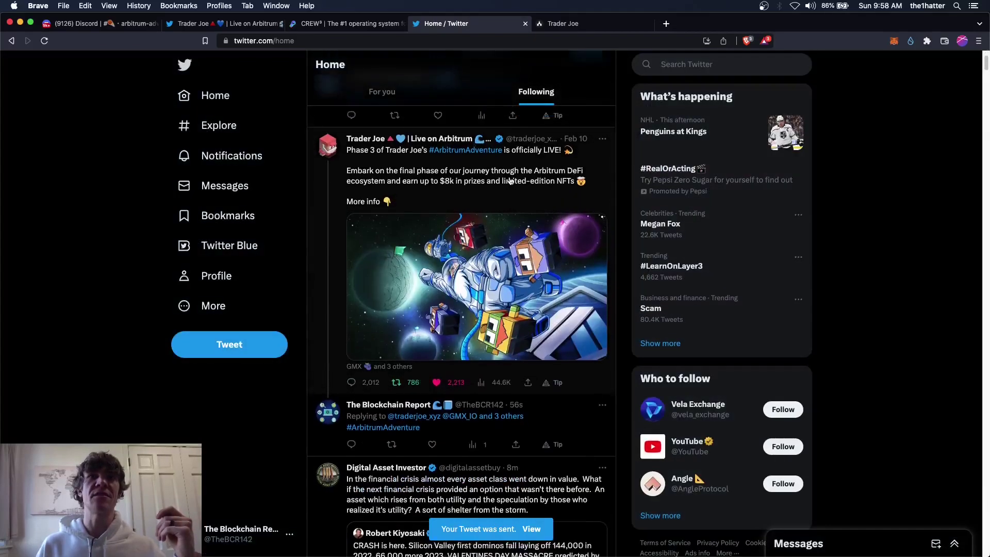
scroll(510, 180, "up", 2)
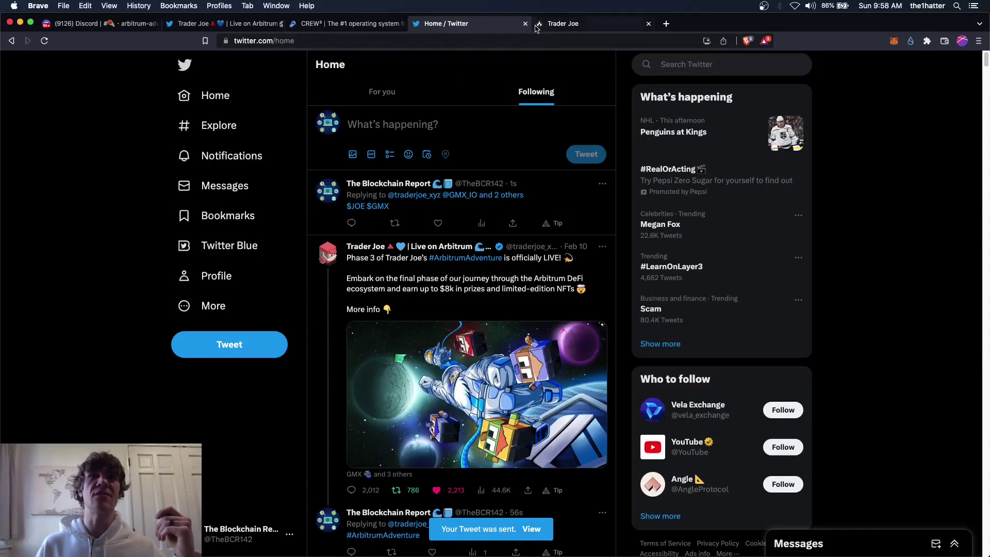
left_click(525, 23)
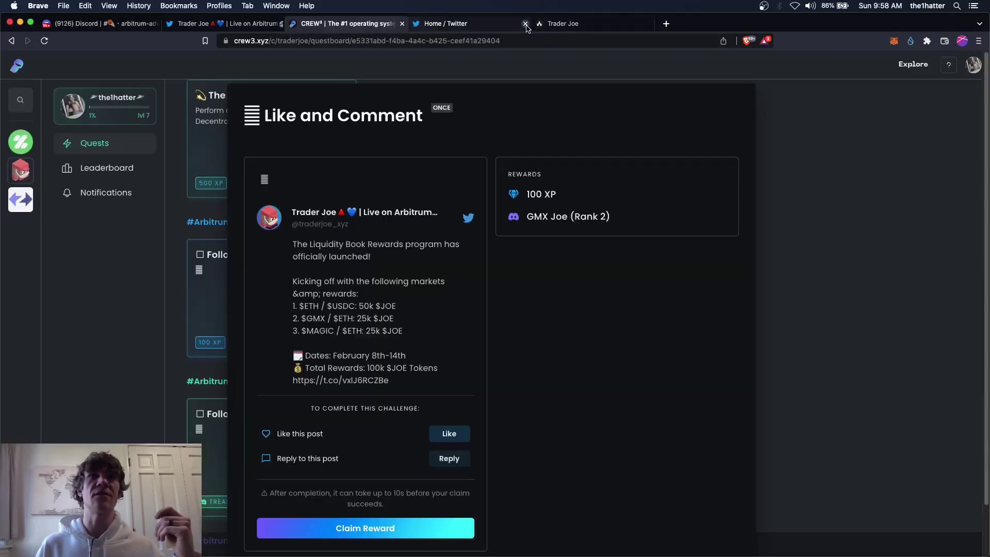
left_click(366, 528)
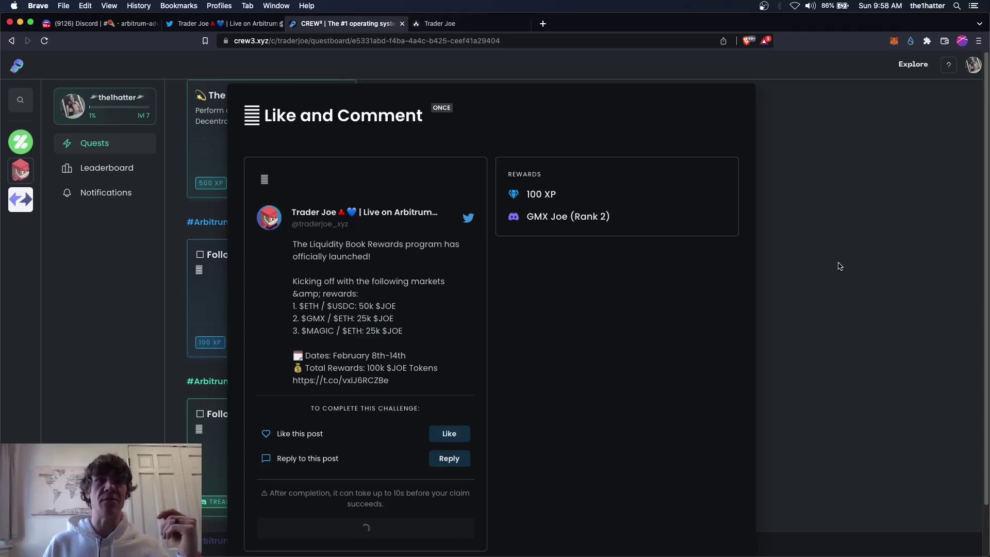
Scroll through the remaining Trader Joe quests on the Crew3 questboard
scroll(626, 318, "down", 3)
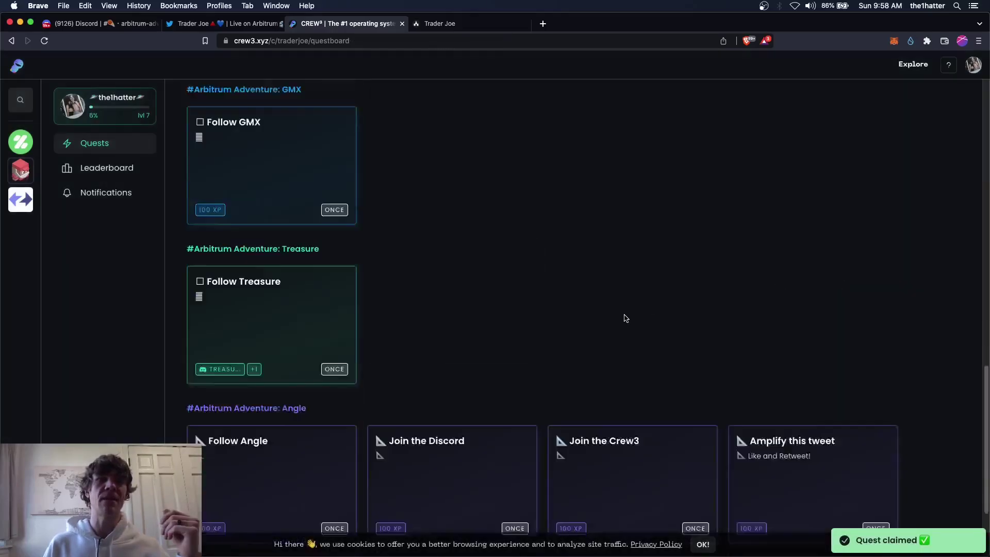
scroll(625, 318, "down", 3)
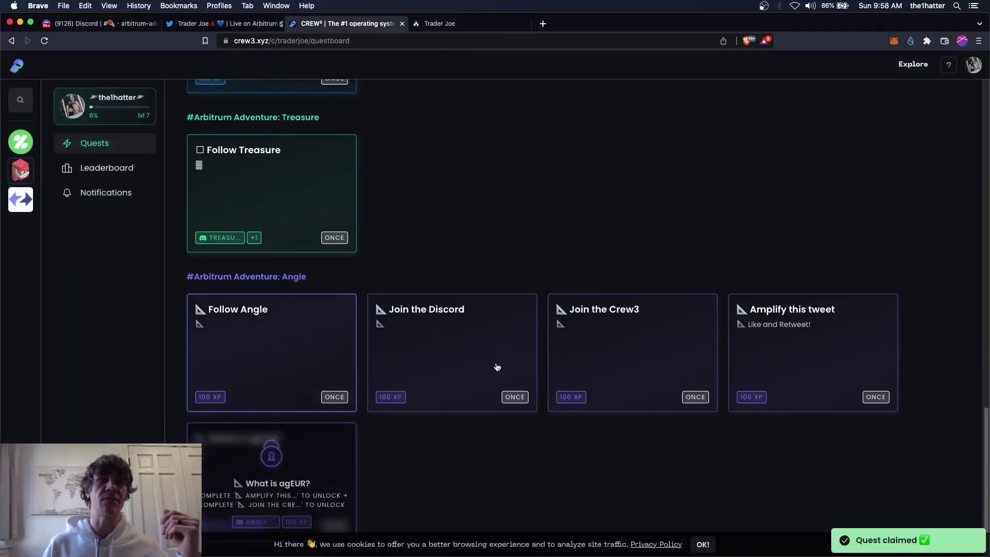
scroll(331, 350, "up", 2)
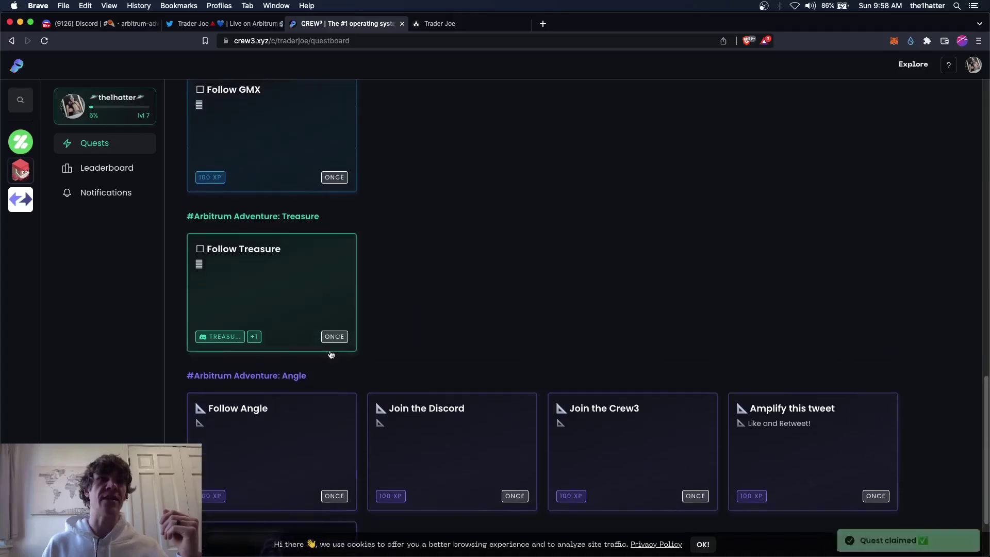
scroll(387, 296, "up", 5)
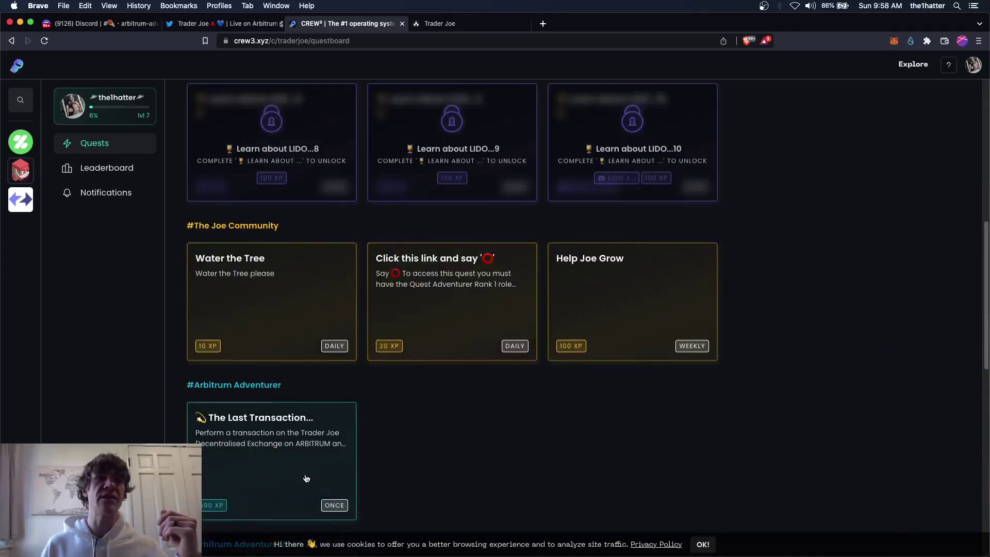
scroll(223, 449, "up", 2)
scroll(350, 256, "up", 2)
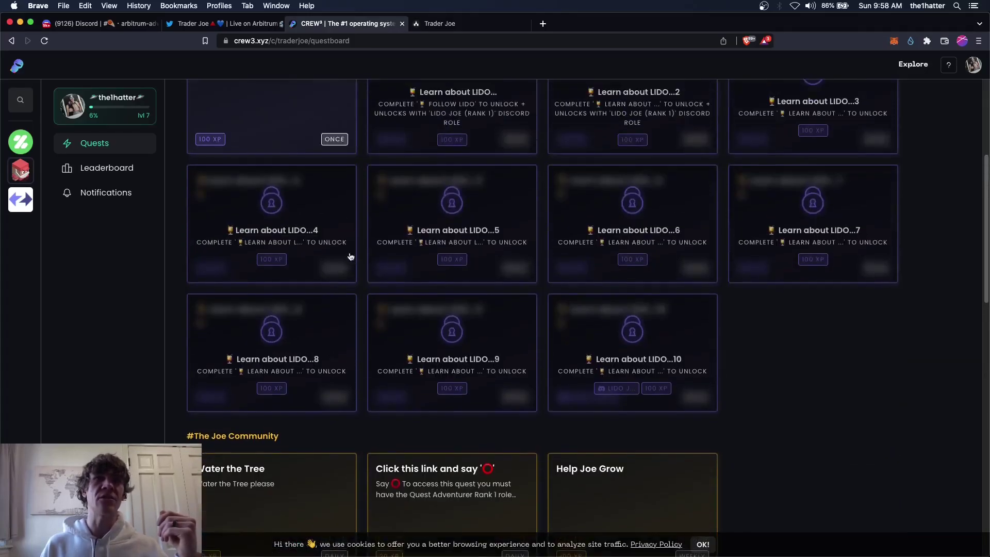
scroll(443, 208, "up", 4)
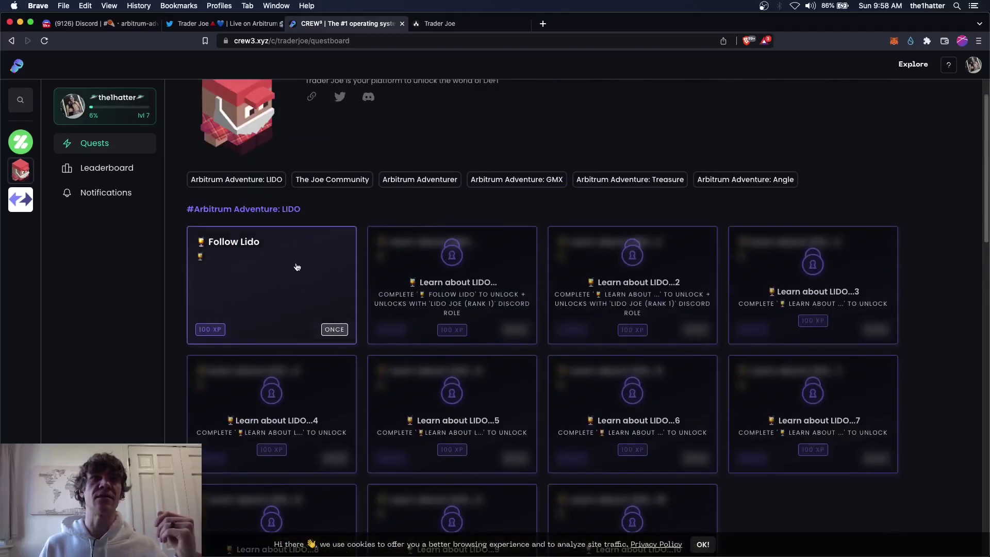
scroll(299, 263, "up", 1)
Go via the Trader Joe guild roles page to Discord's arbitrum-adventure Phase 3 announcement
left_click(440, 23)
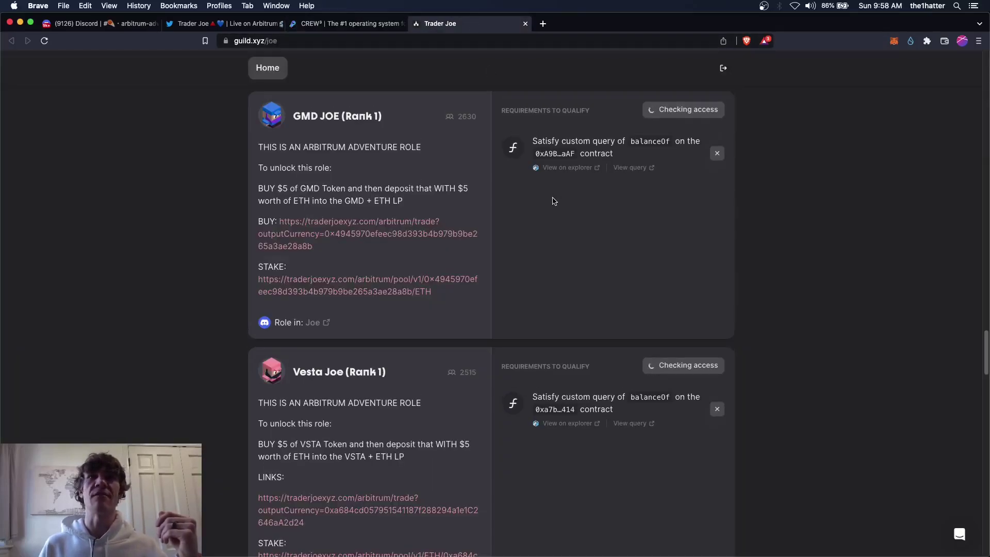
scroll(552, 201, "up", 5)
scroll(544, 222, "up", 5)
left_click(116, 24)
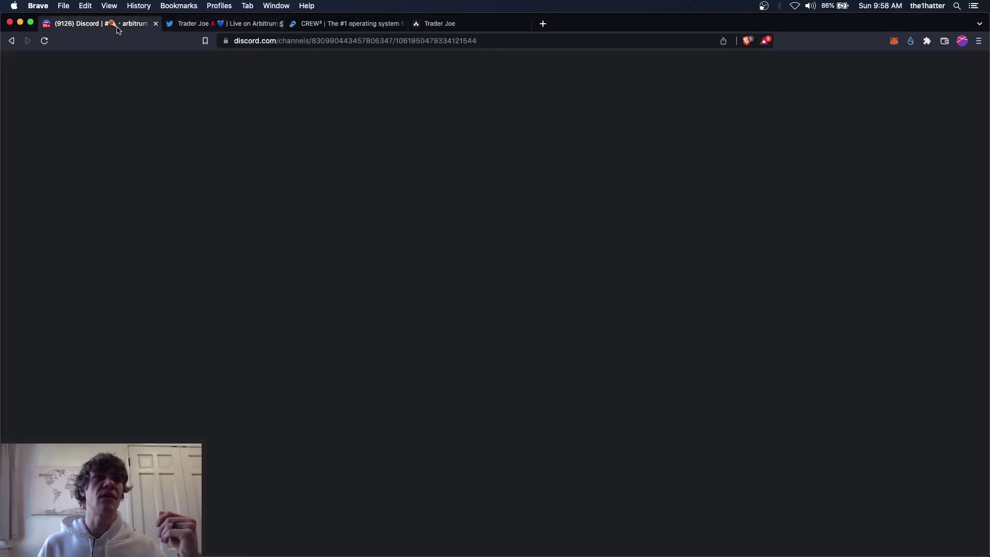
mouse_move(284, 283)
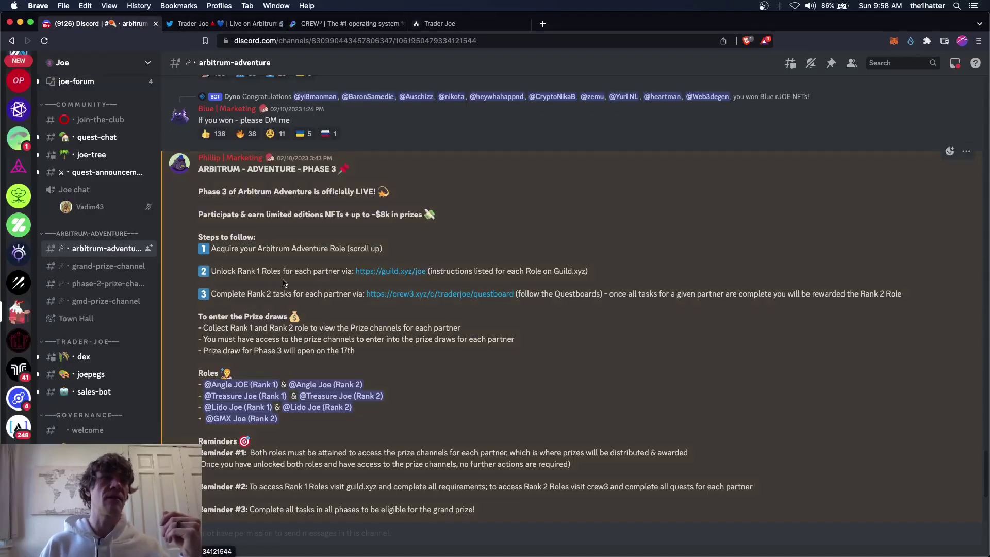
scroll(442, 357, "down", 5)
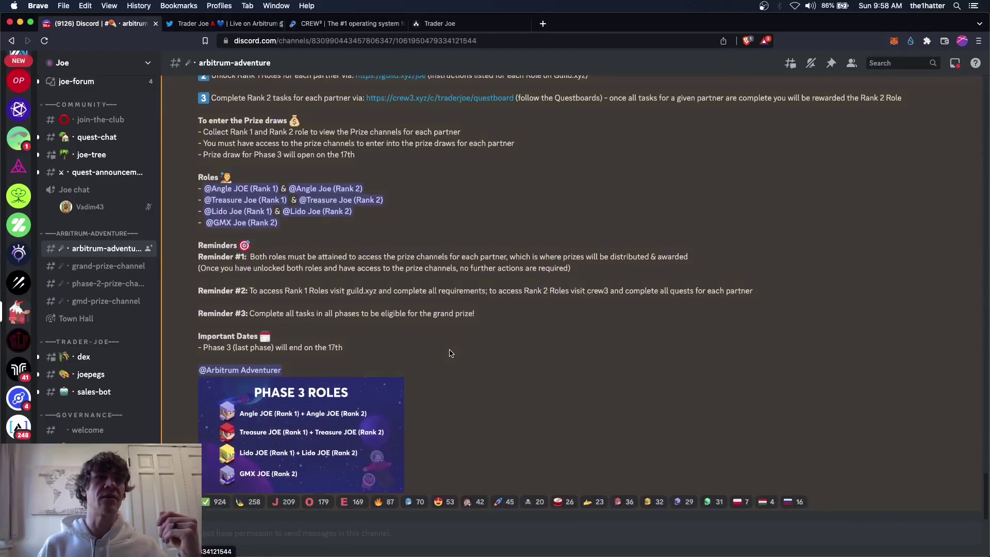
scroll(411, 291, "up", 10)
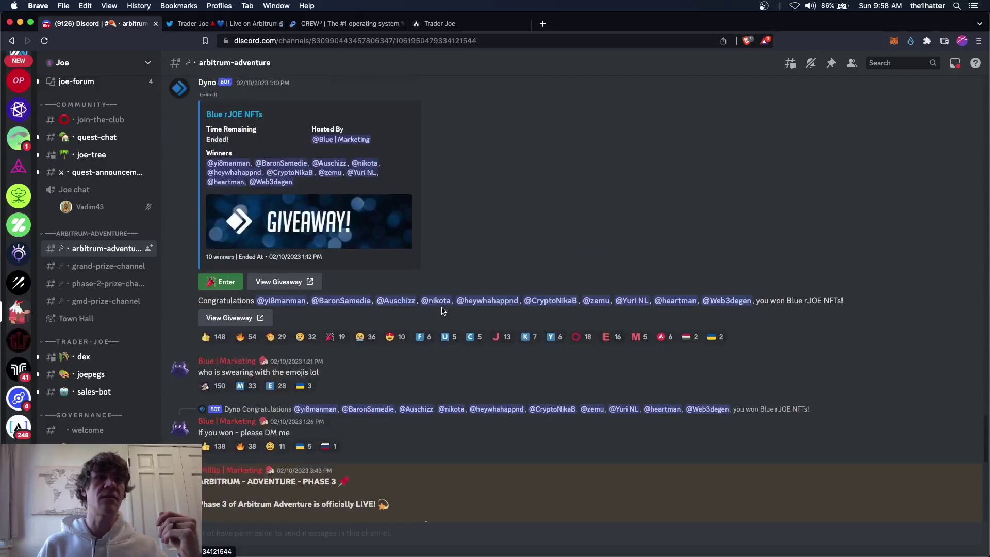
scroll(440, 319, "down", 8)
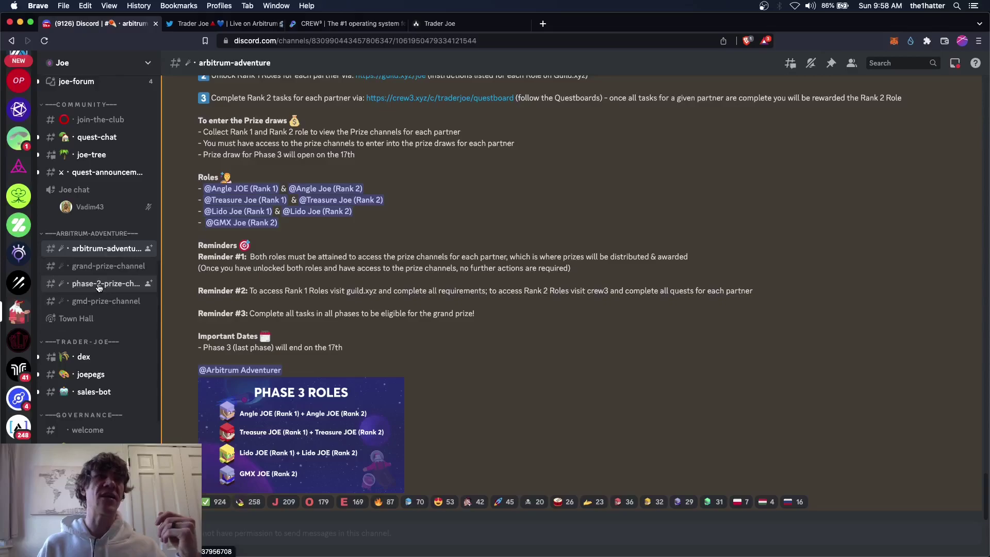
scroll(99, 288, "down", 1)
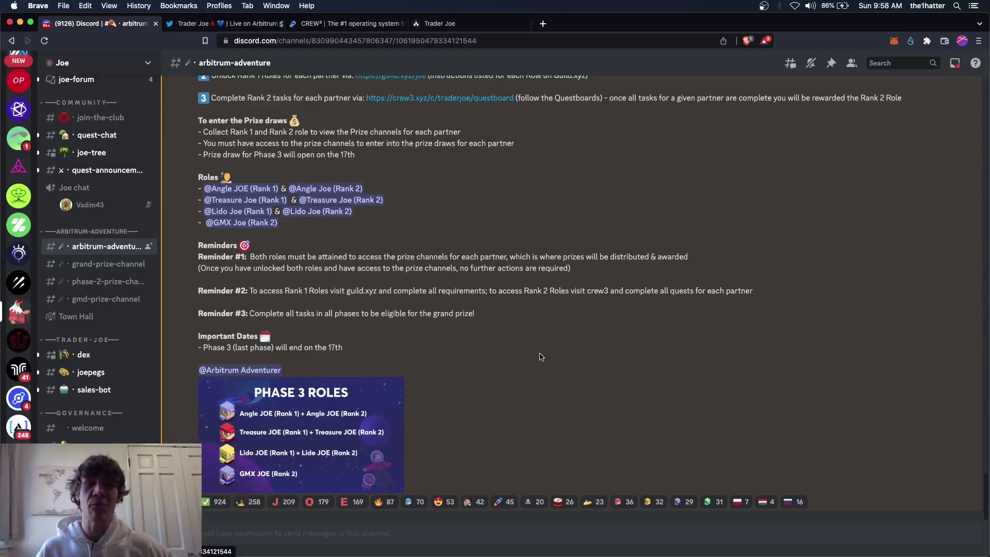
scroll(541, 357, "up", 1)
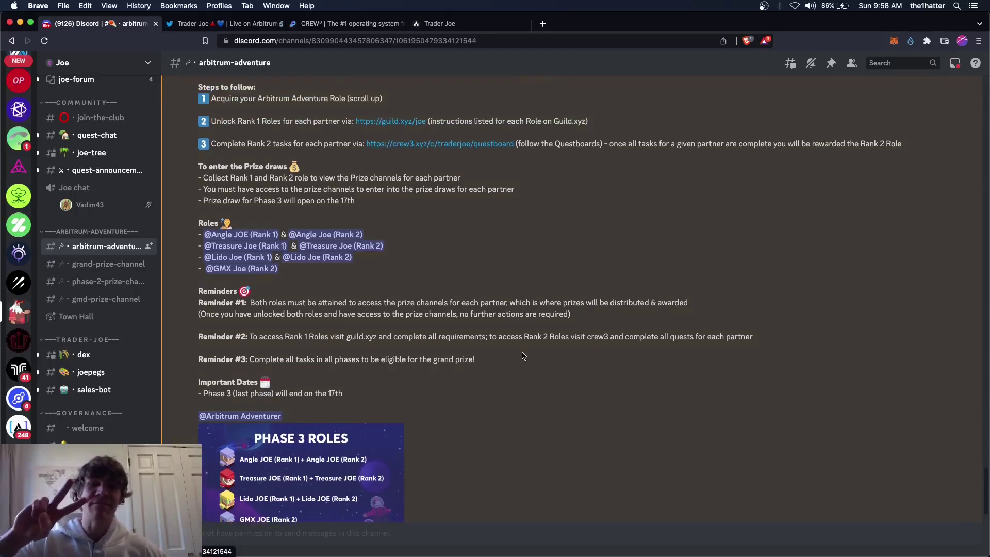